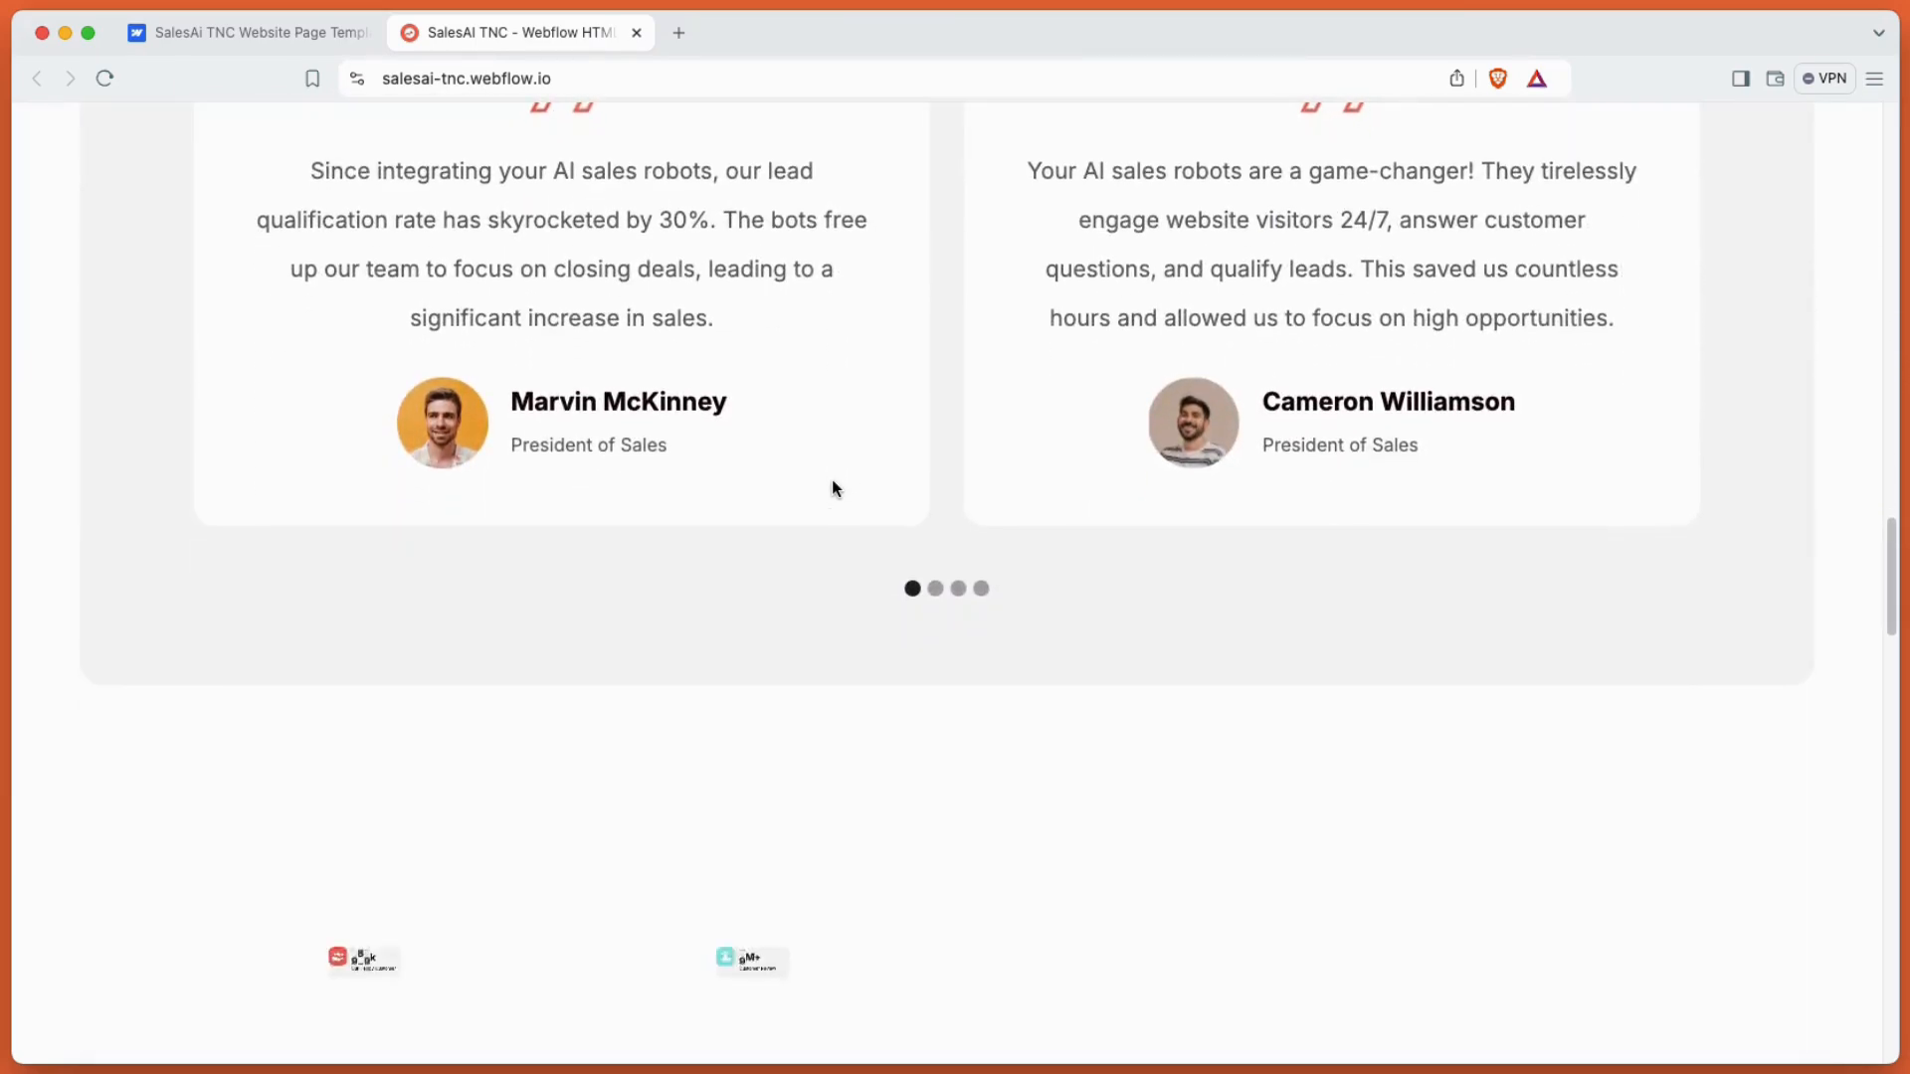
Look through the live SalesAI TNC page from the testimonials through statistics, pricing plans and inquiry form to the closing banner.
{"action": "scroll", "coordinate": [832, 488], "scroll_direction": "down", "scroll_amount": 2}
{"action": "scroll", "coordinate": [831, 488], "scroll_direction": "down", "scroll_amount": 3}
{"action": "scroll", "coordinate": [831, 488], "scroll_direction": "down", "scroll_amount": 1}
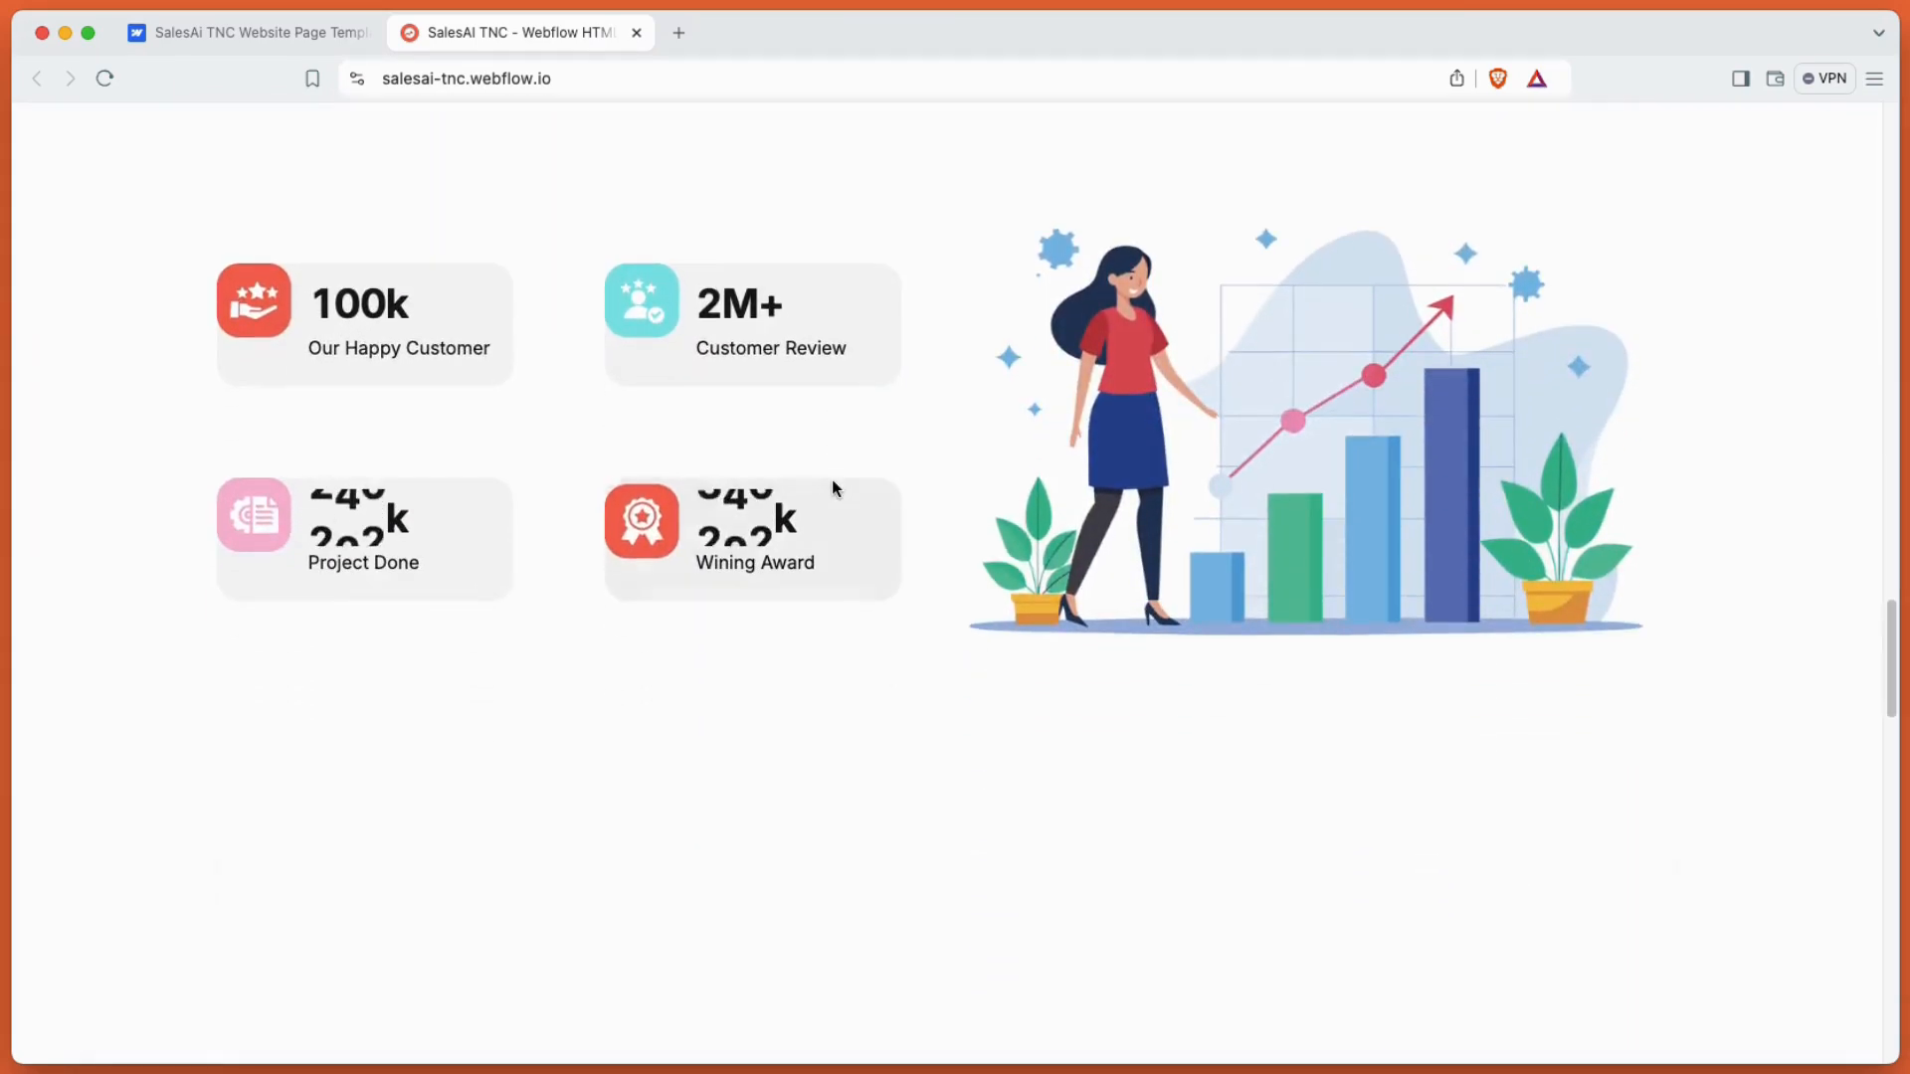
{"action": "scroll", "coordinate": [831, 488], "scroll_direction": "down", "scroll_amount": 2}
{"action": "scroll", "coordinate": [832, 486], "scroll_direction": "down", "scroll_amount": 4}
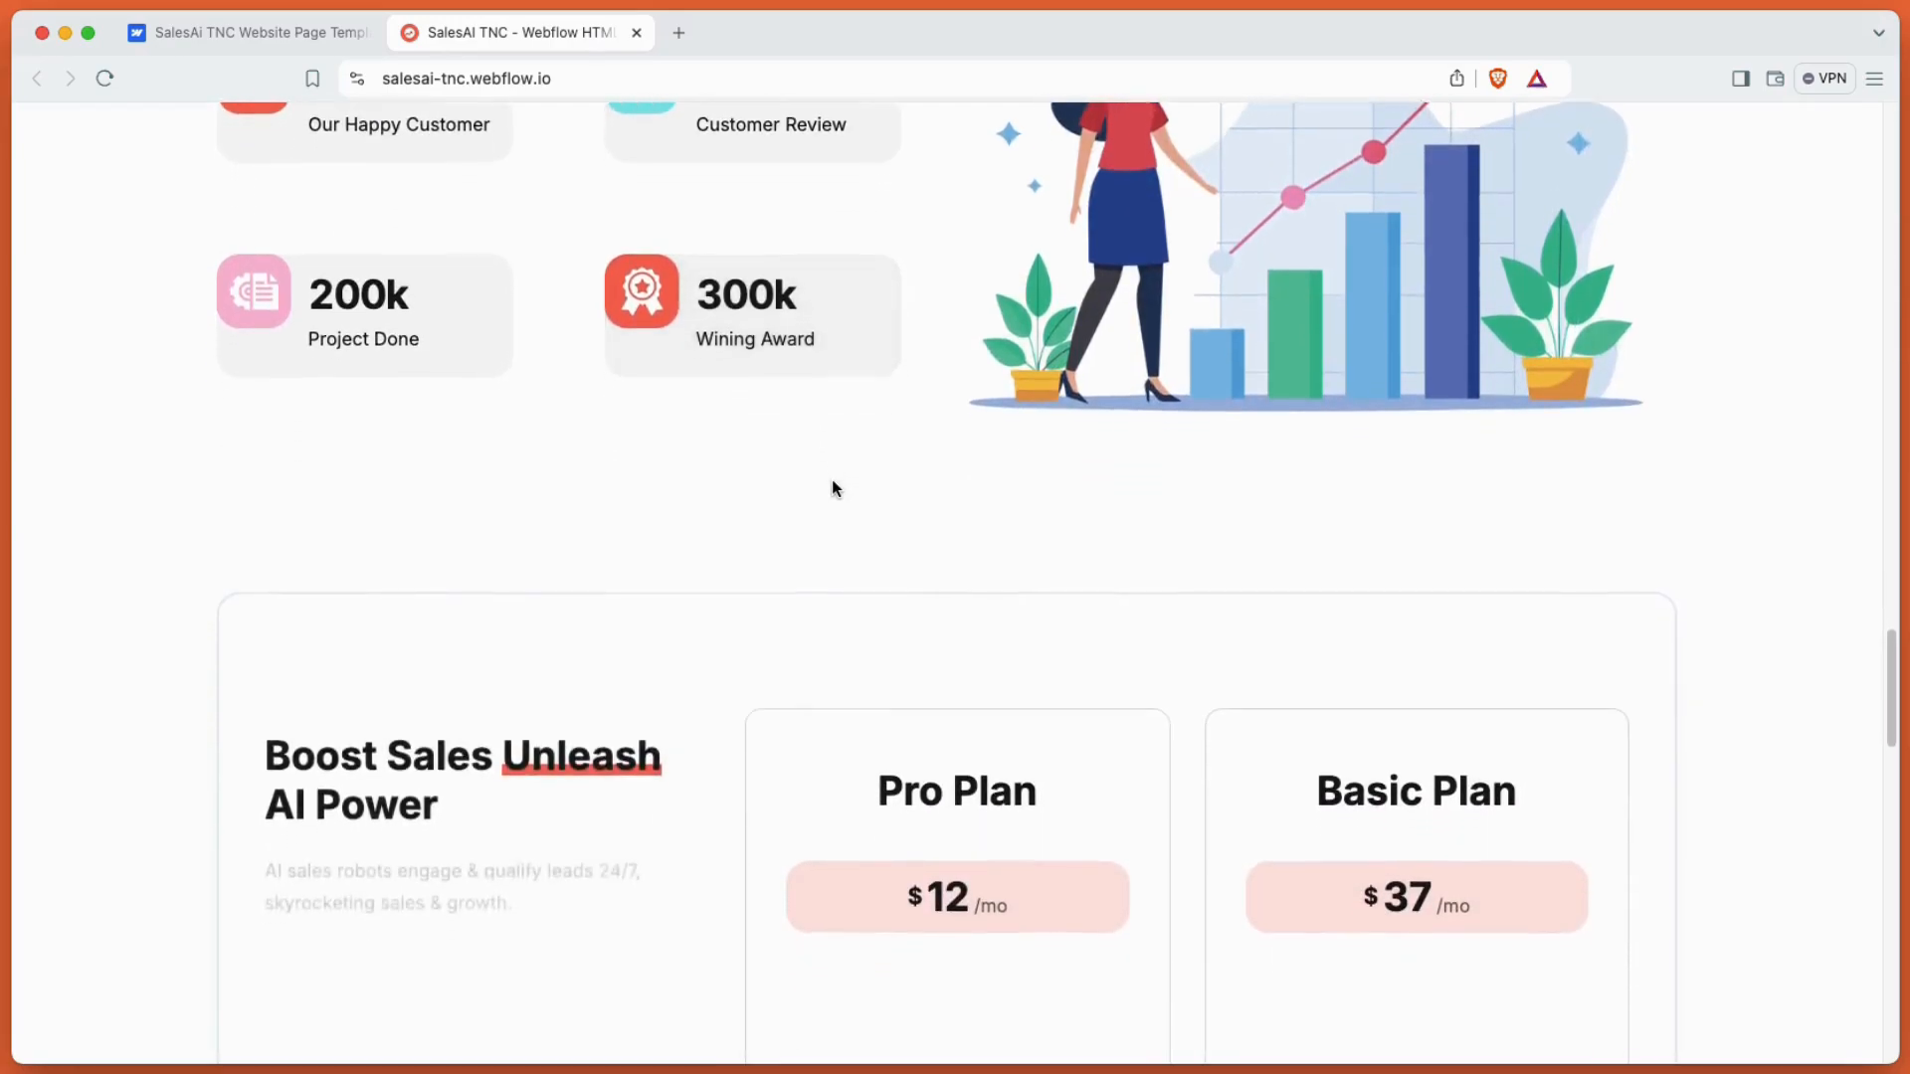
{"action": "scroll", "coordinate": [832, 488], "scroll_direction": "down", "scroll_amount": 2}
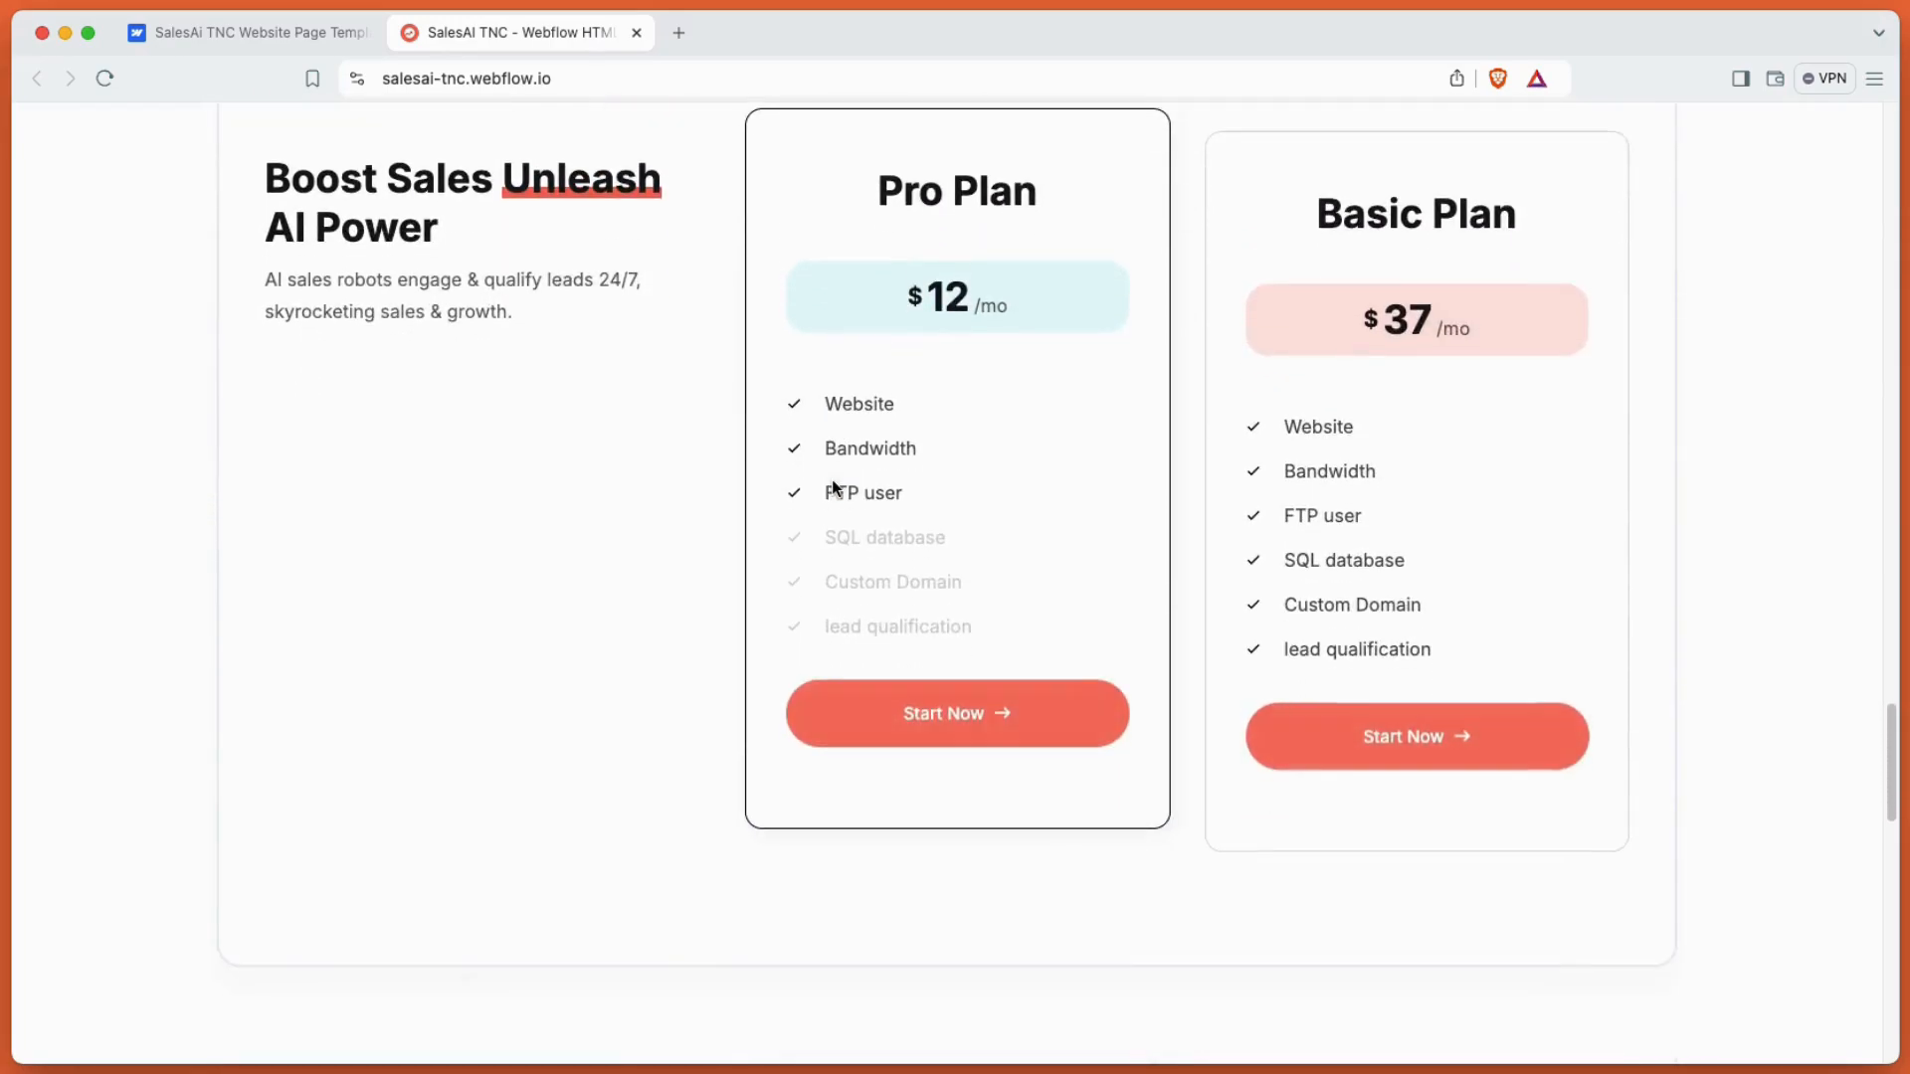
{"action": "scroll", "coordinate": [832, 488], "scroll_direction": "down", "scroll_amount": 3}
{"action": "scroll", "coordinate": [834, 488], "scroll_direction": "down", "scroll_amount": 3}
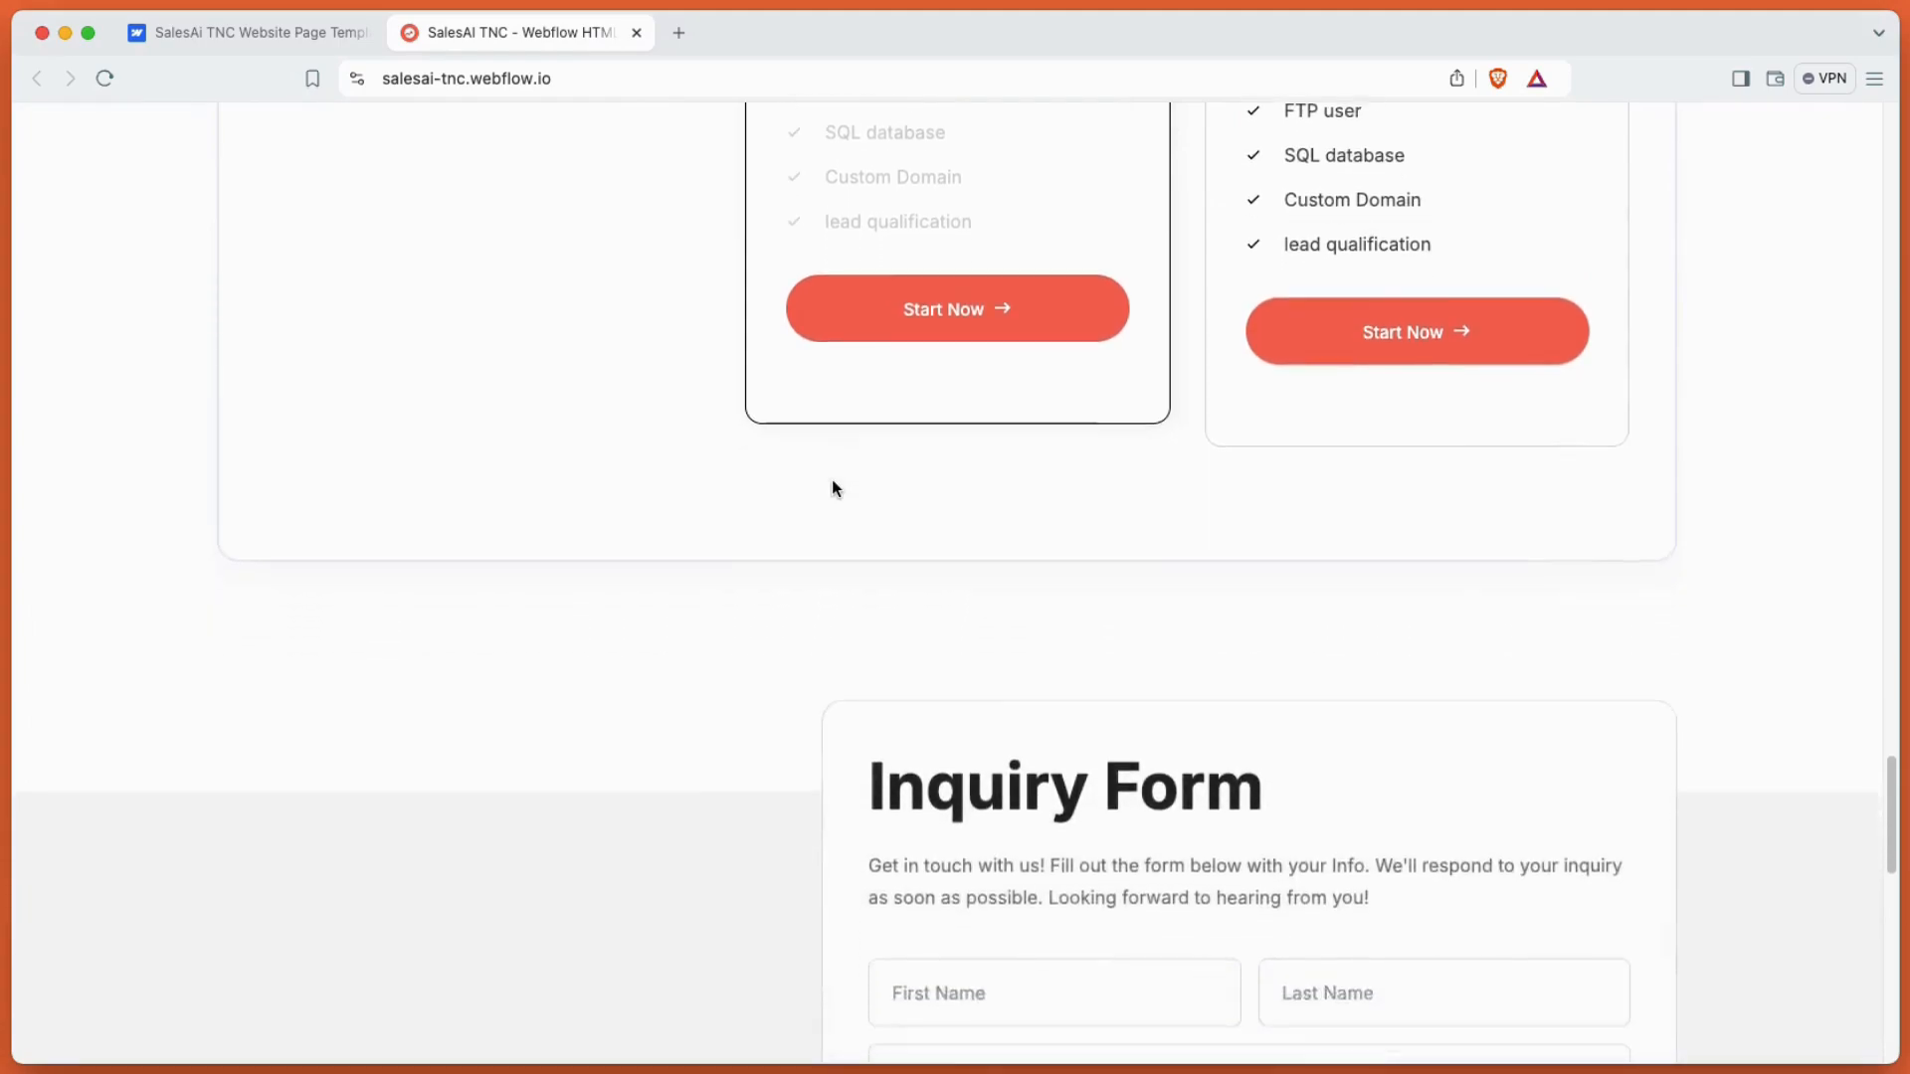
{"action": "scroll", "coordinate": [834, 487], "scroll_direction": "down", "scroll_amount": 3}
{"action": "scroll", "coordinate": [832, 479], "scroll_direction": "down", "scroll_amount": 4}
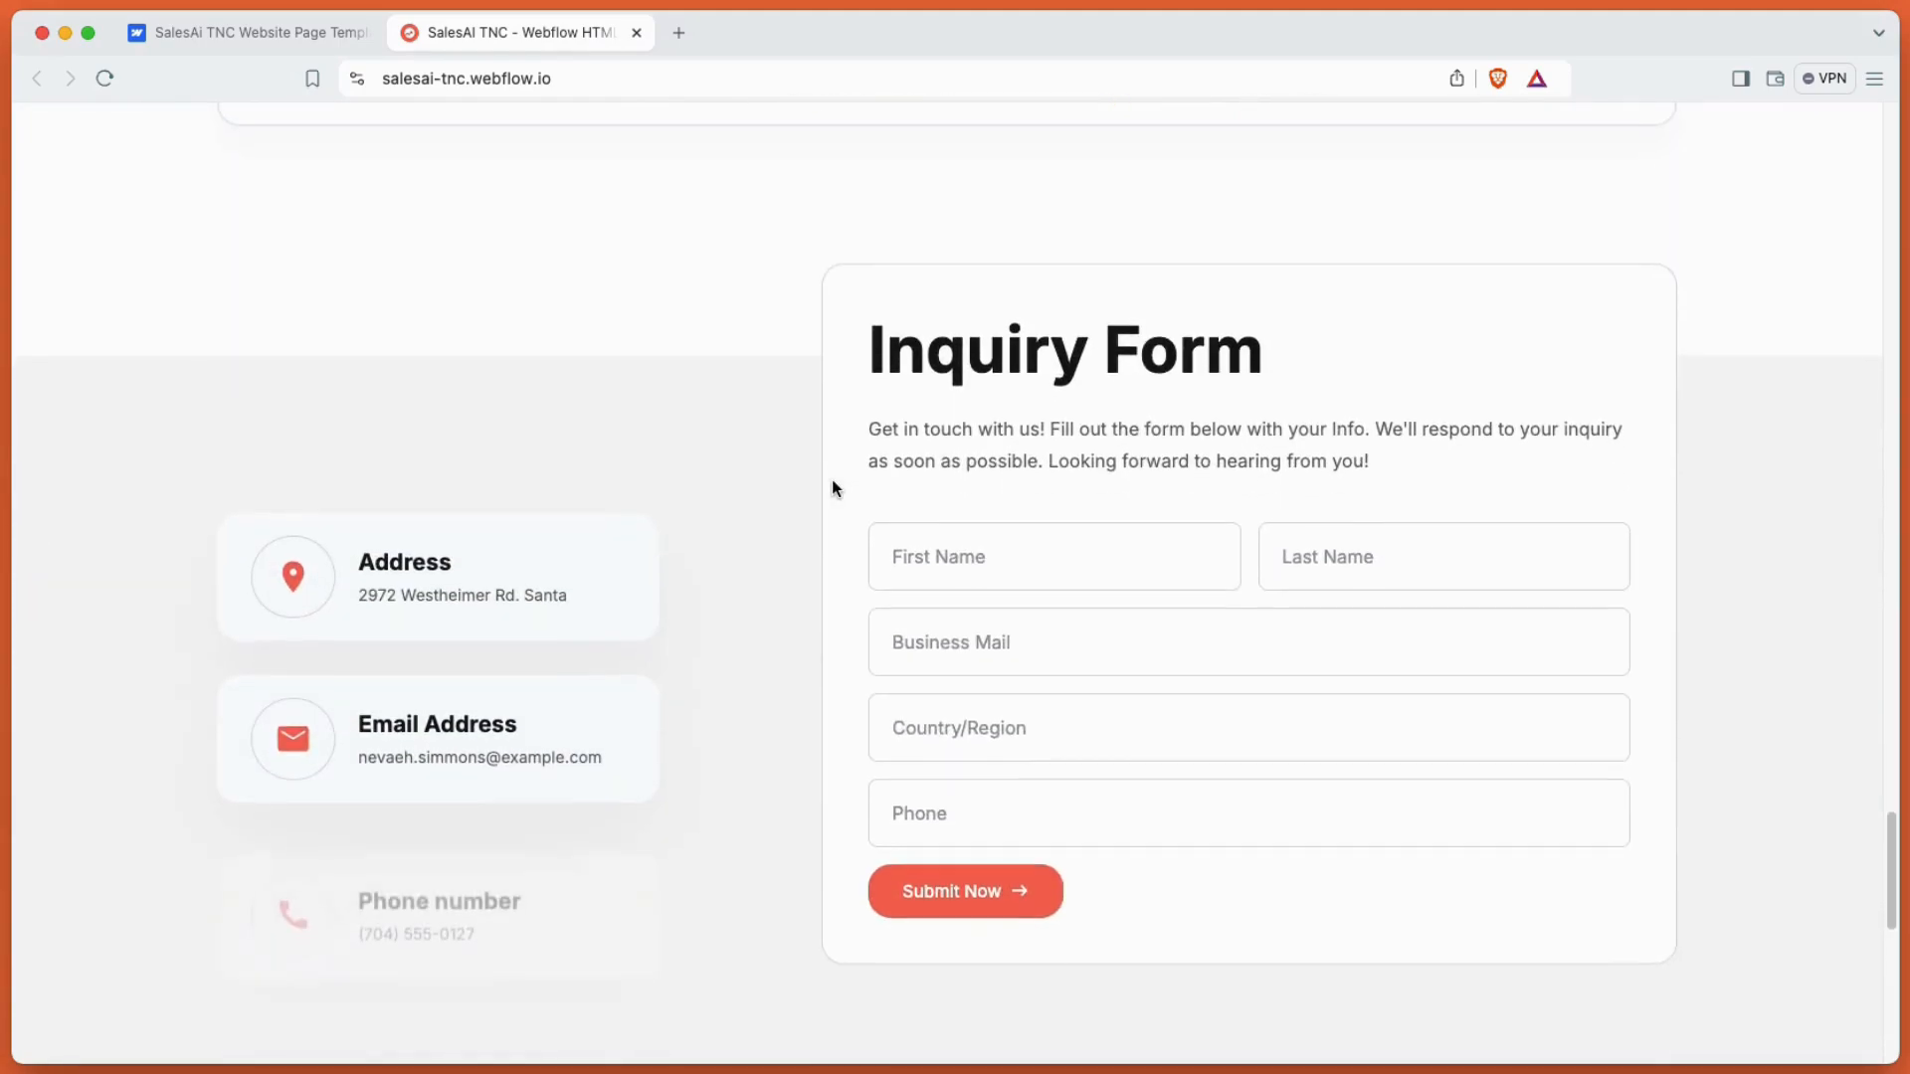
{"action": "scroll", "coordinate": [832, 480], "scroll_direction": "down", "scroll_amount": 3}
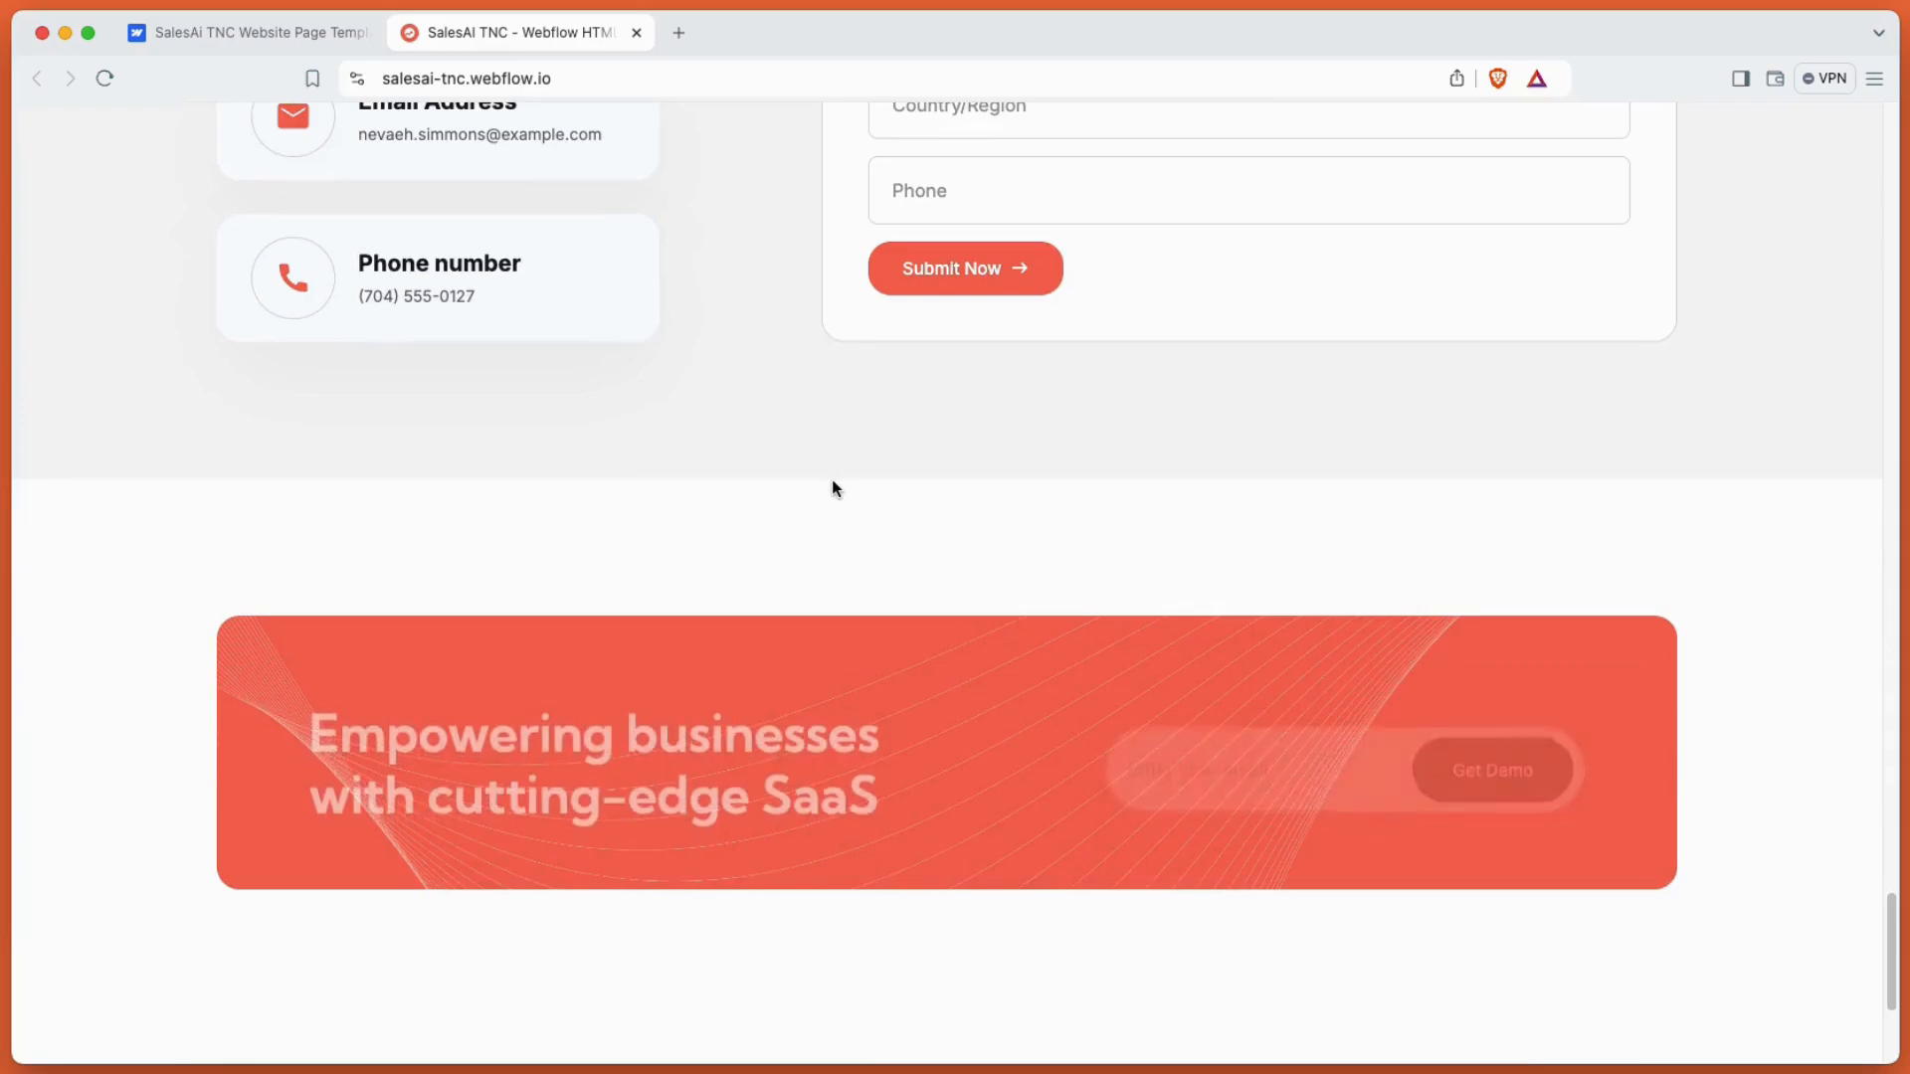
{"action": "scroll", "coordinate": [832, 479], "scroll_direction": "down", "scroll_amount": 4}
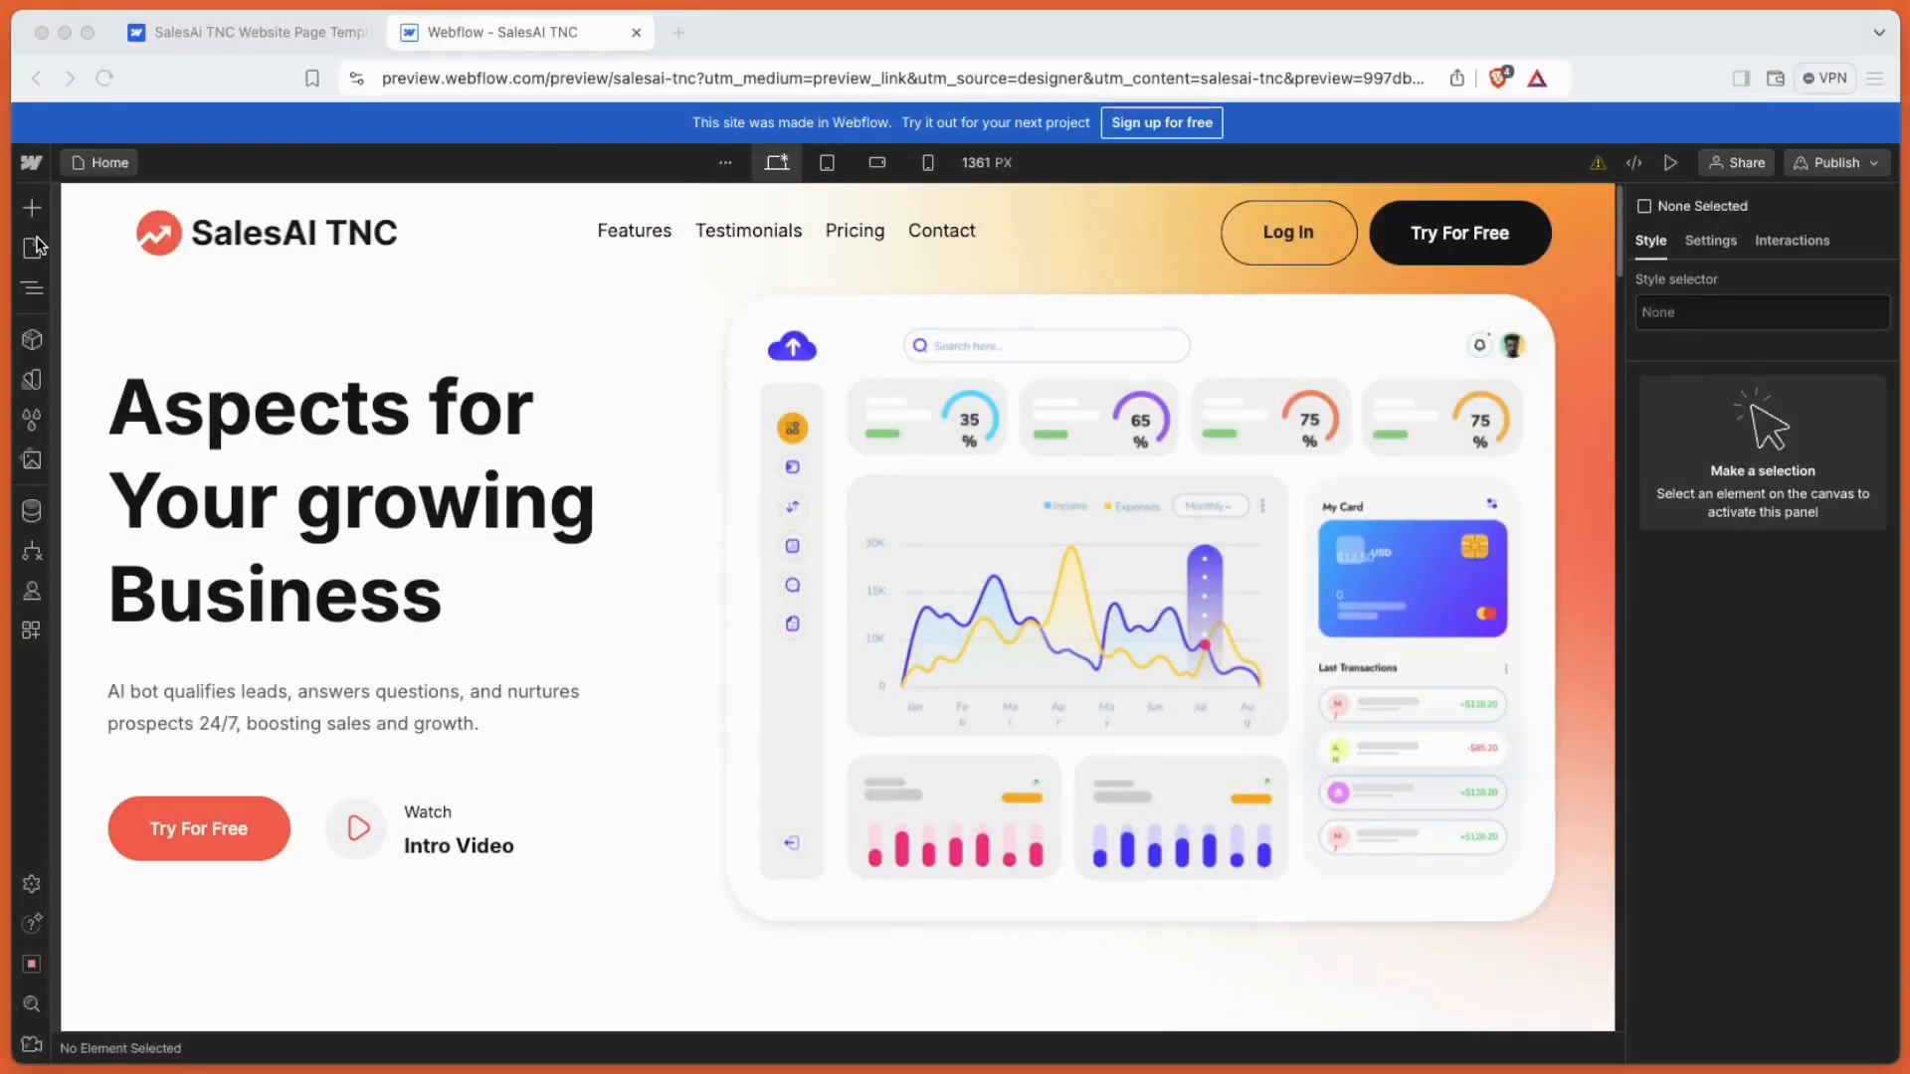
Check the list of the template's static, utility and CMS pages.
{"action": "left_click", "coordinate": [33, 247]}
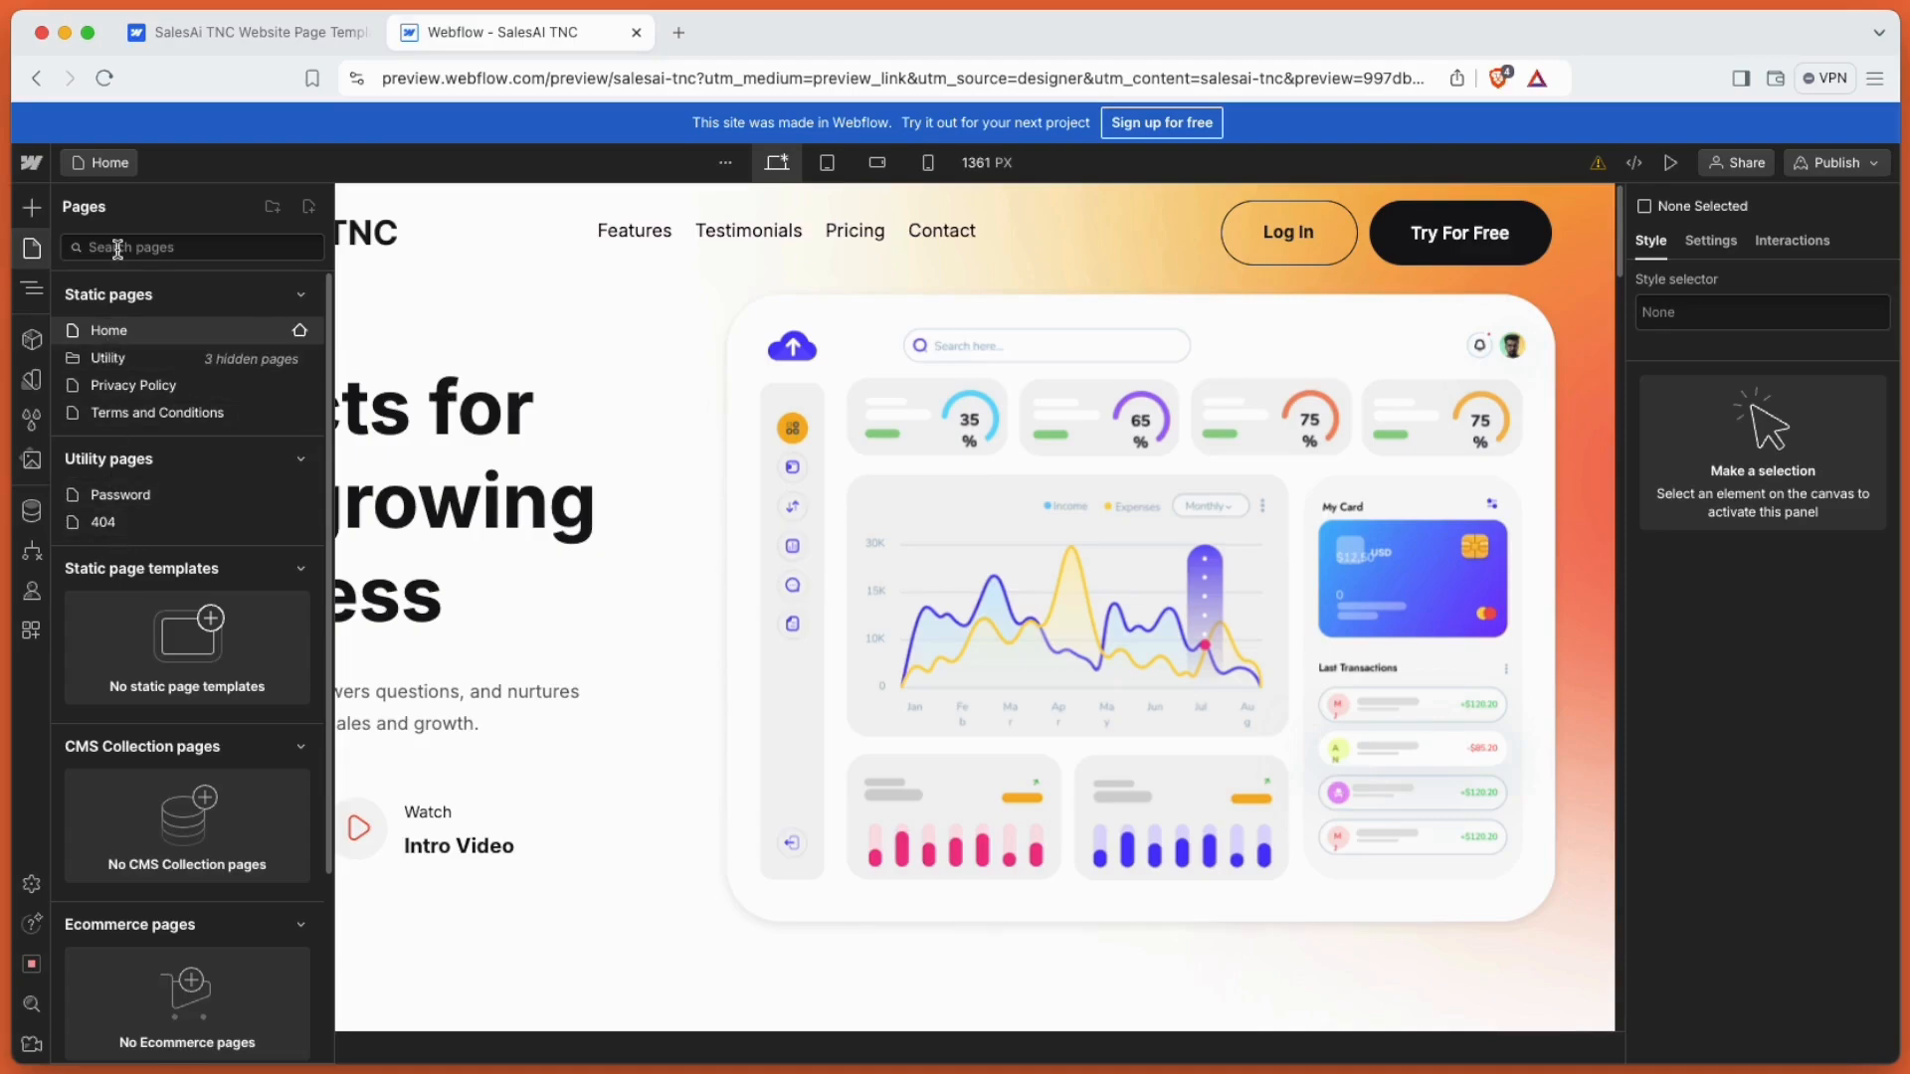
{"action": "left_click", "coordinate": [33, 254]}
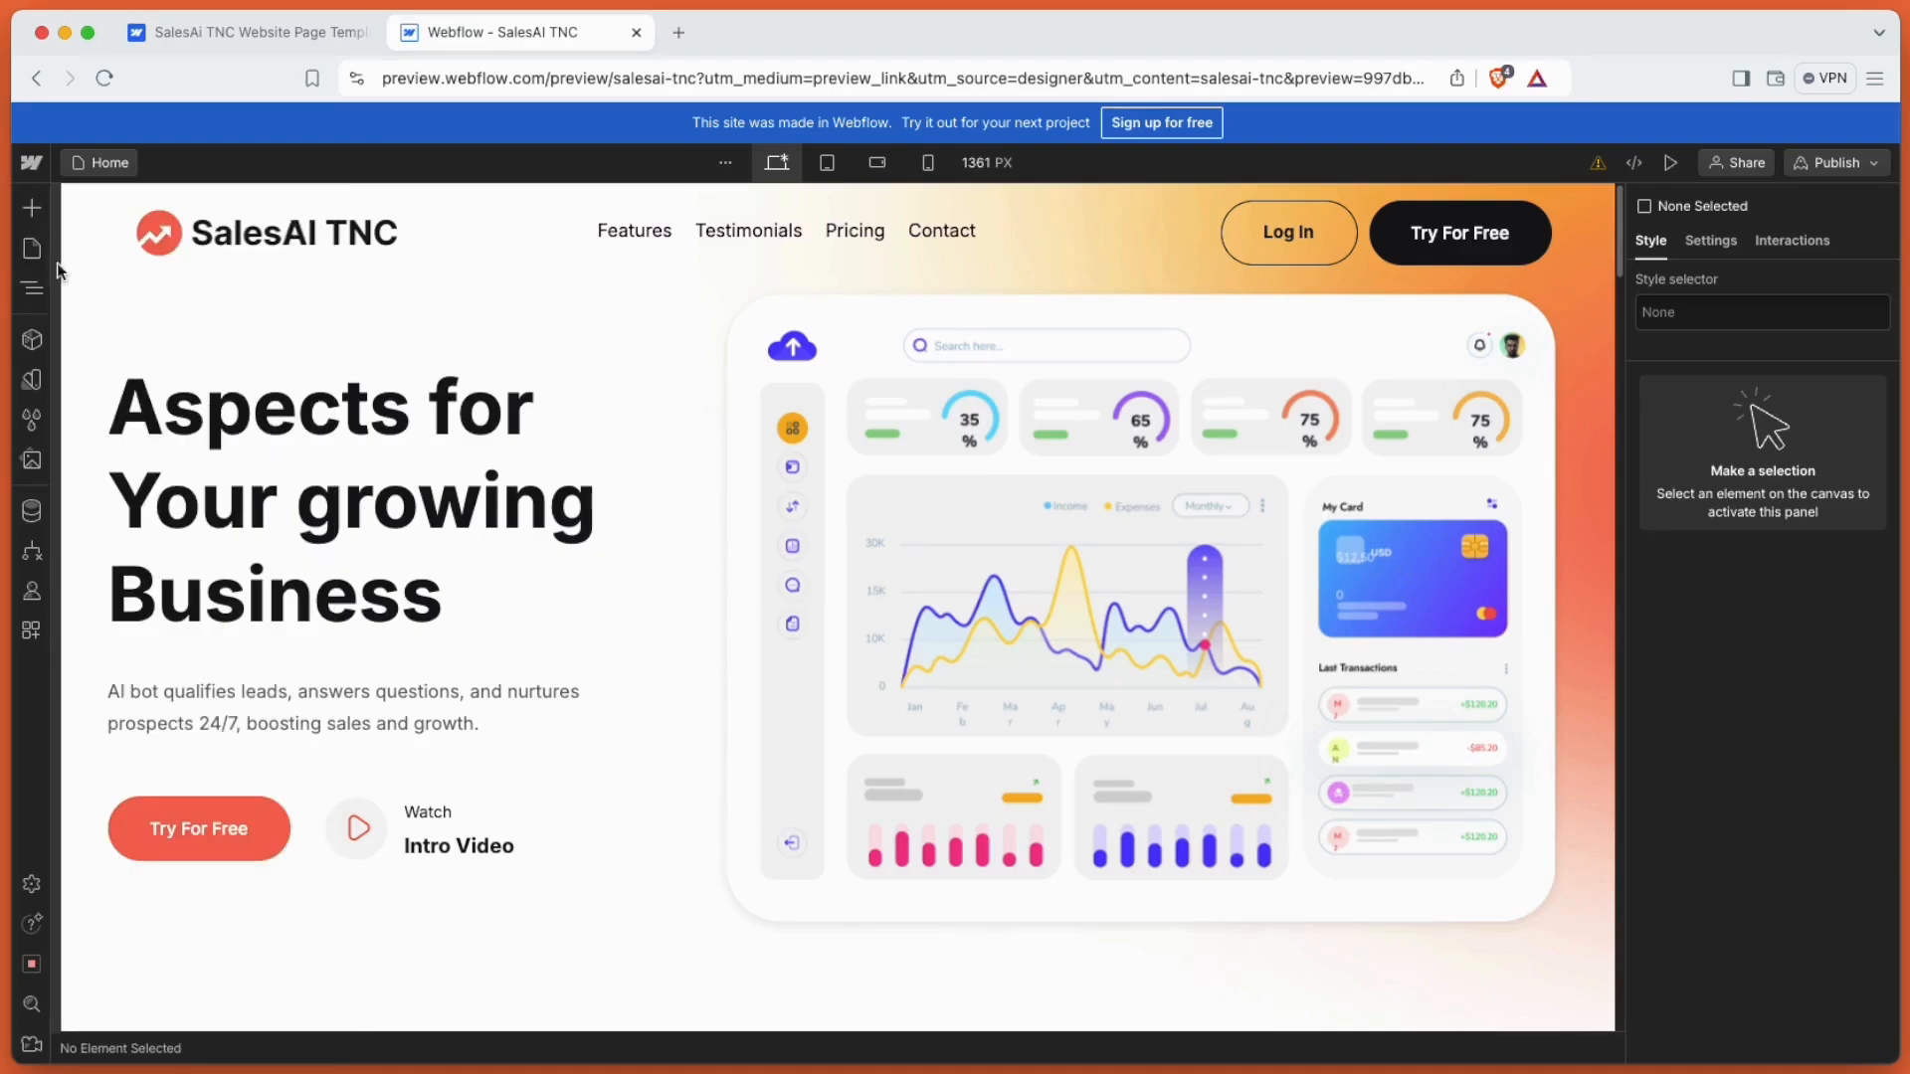
Inspect the navbar logo's image settings and view the image assets available as a replacement.
{"action": "double_click", "coordinate": [237, 241]}
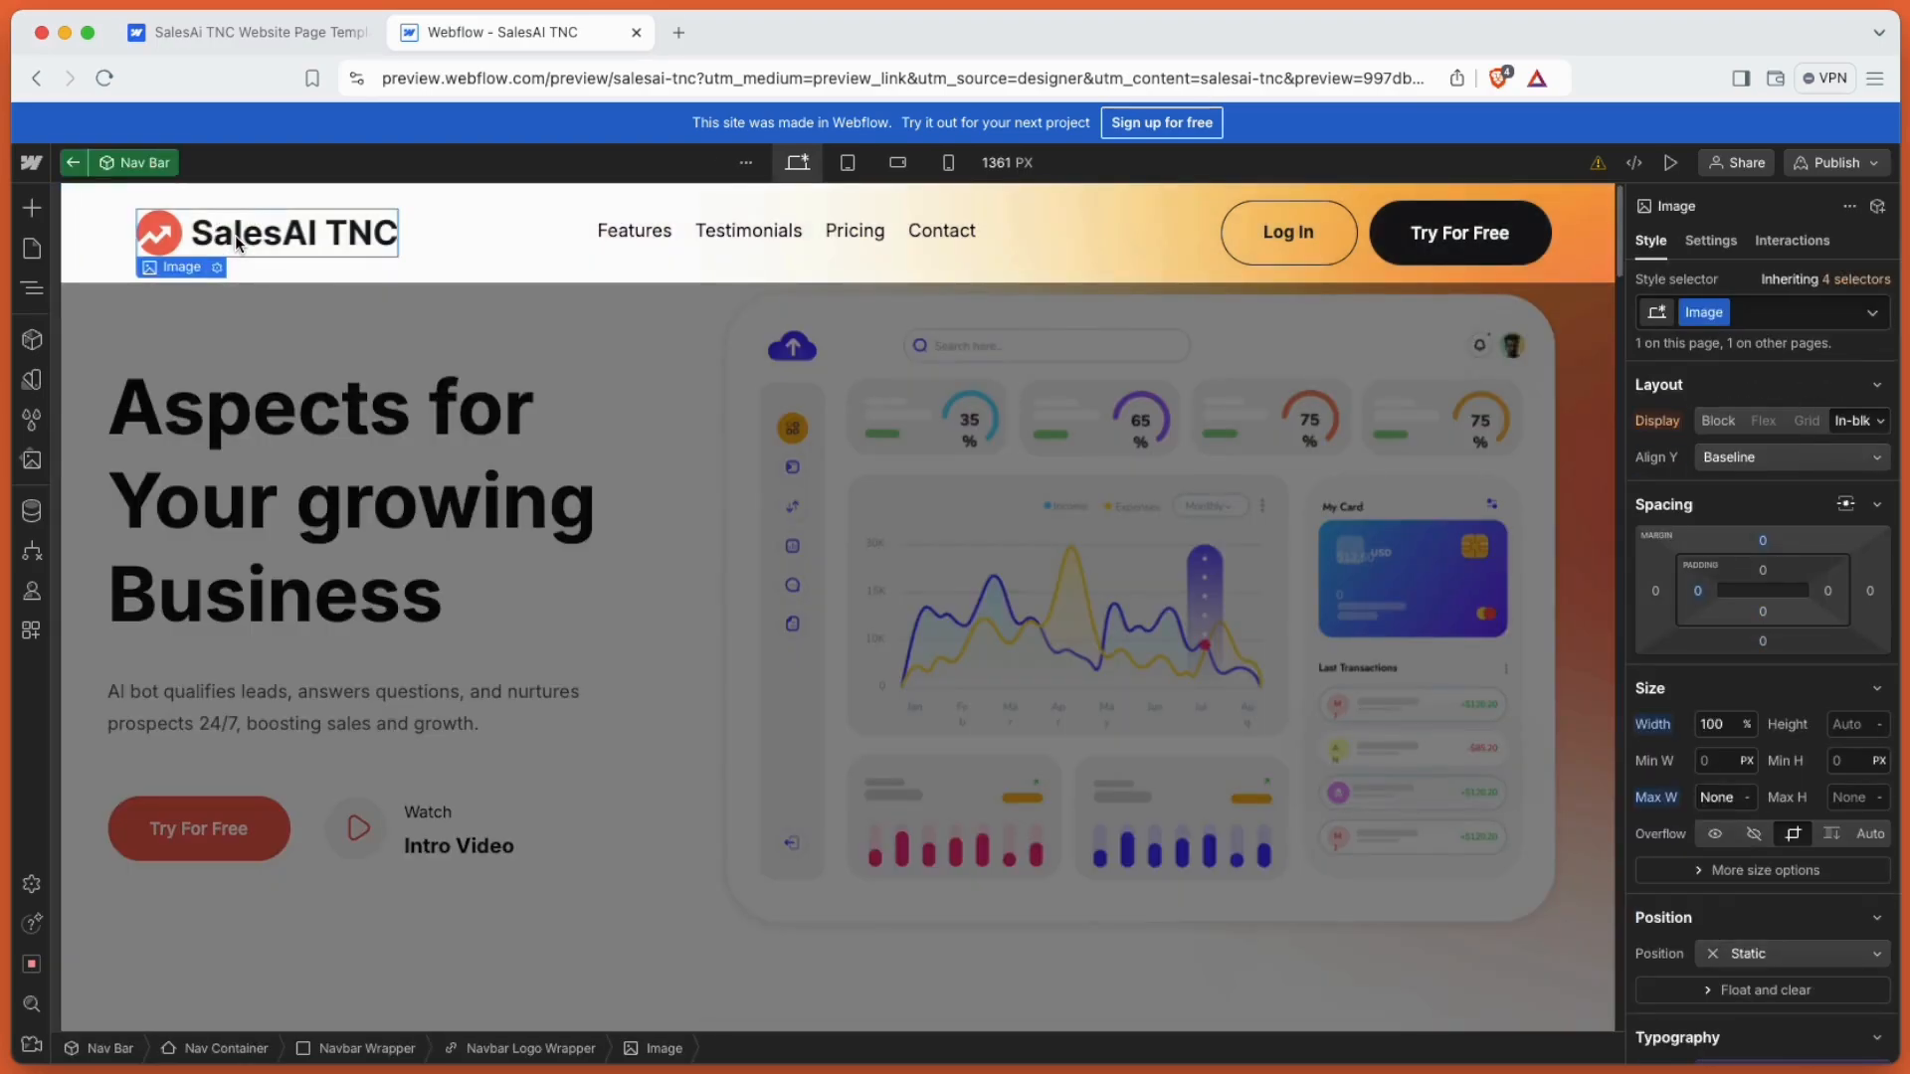
{"action": "left_click", "coordinate": [1711, 240]}
{"action": "scroll", "coordinate": [1729, 434], "scroll_direction": "down", "scroll_amount": 2}
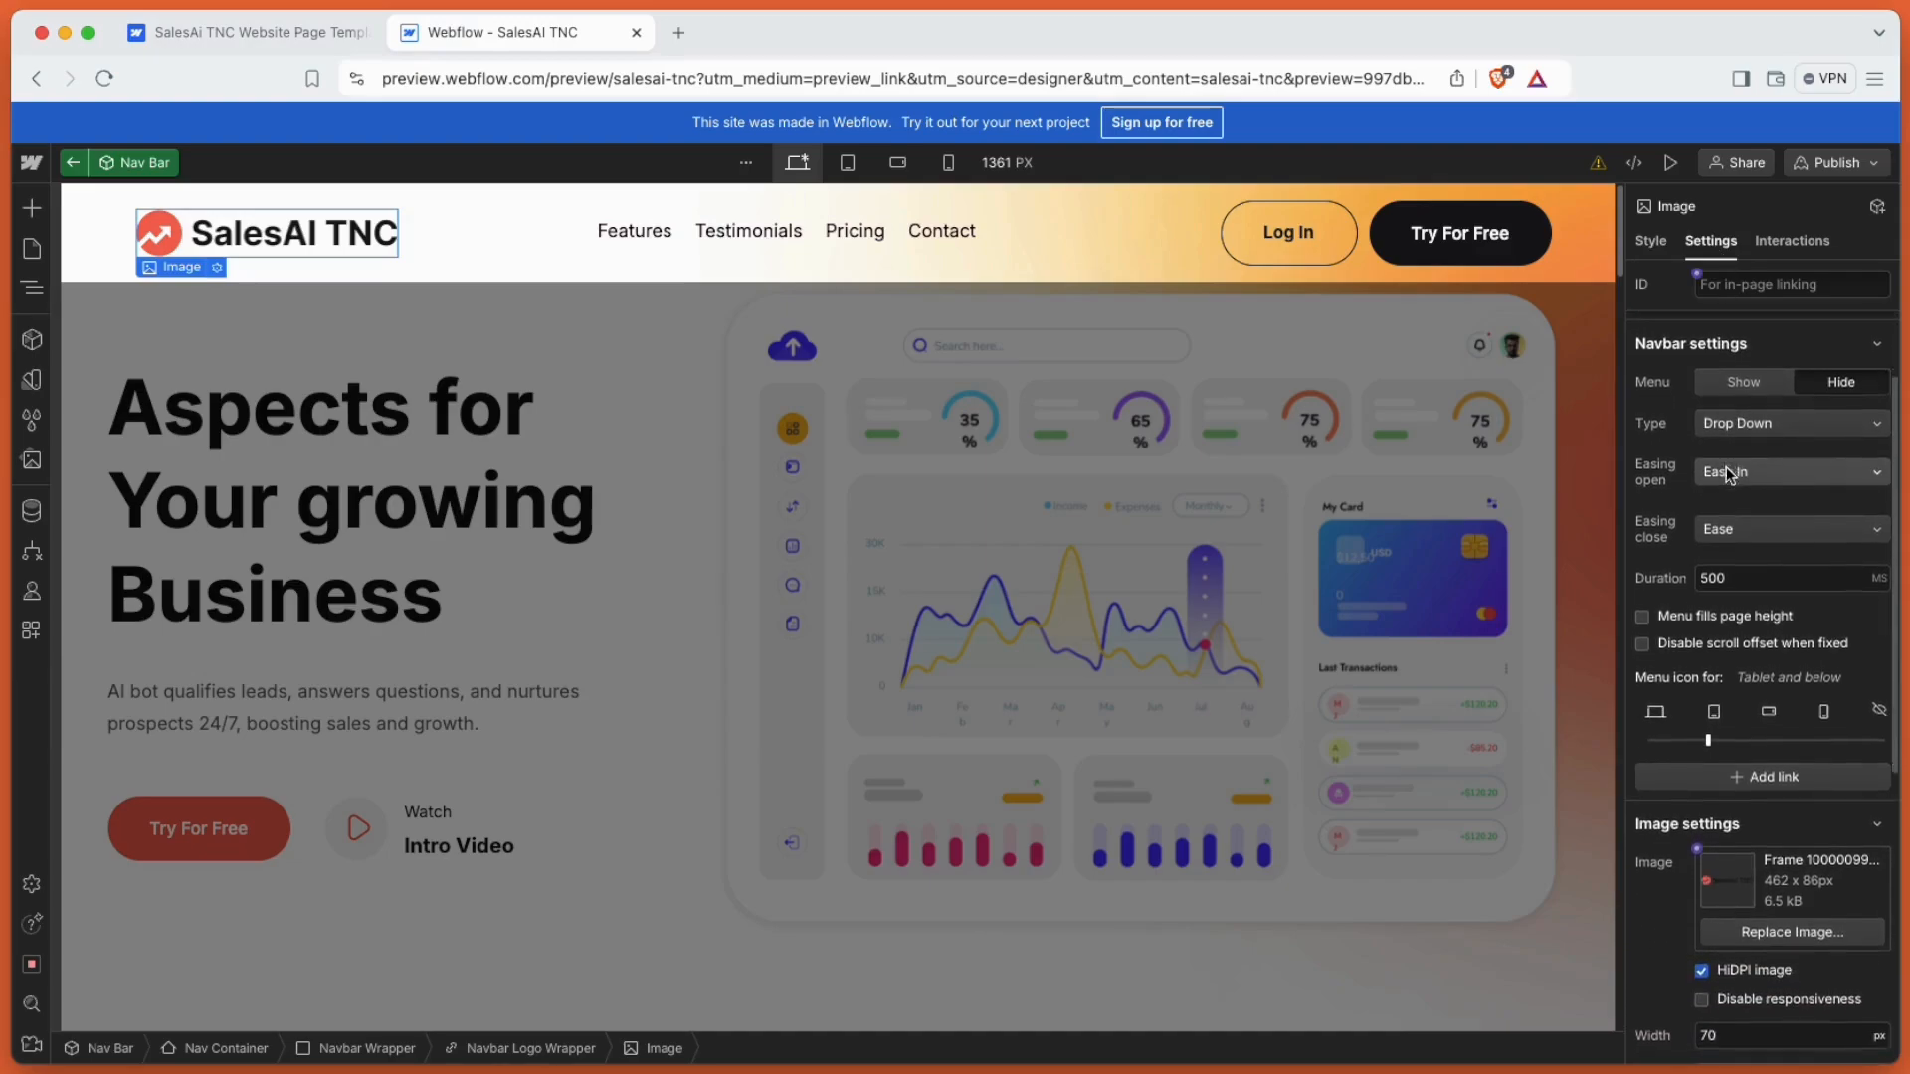
{"action": "scroll", "coordinate": [1727, 472], "scroll_direction": "down", "scroll_amount": 4}
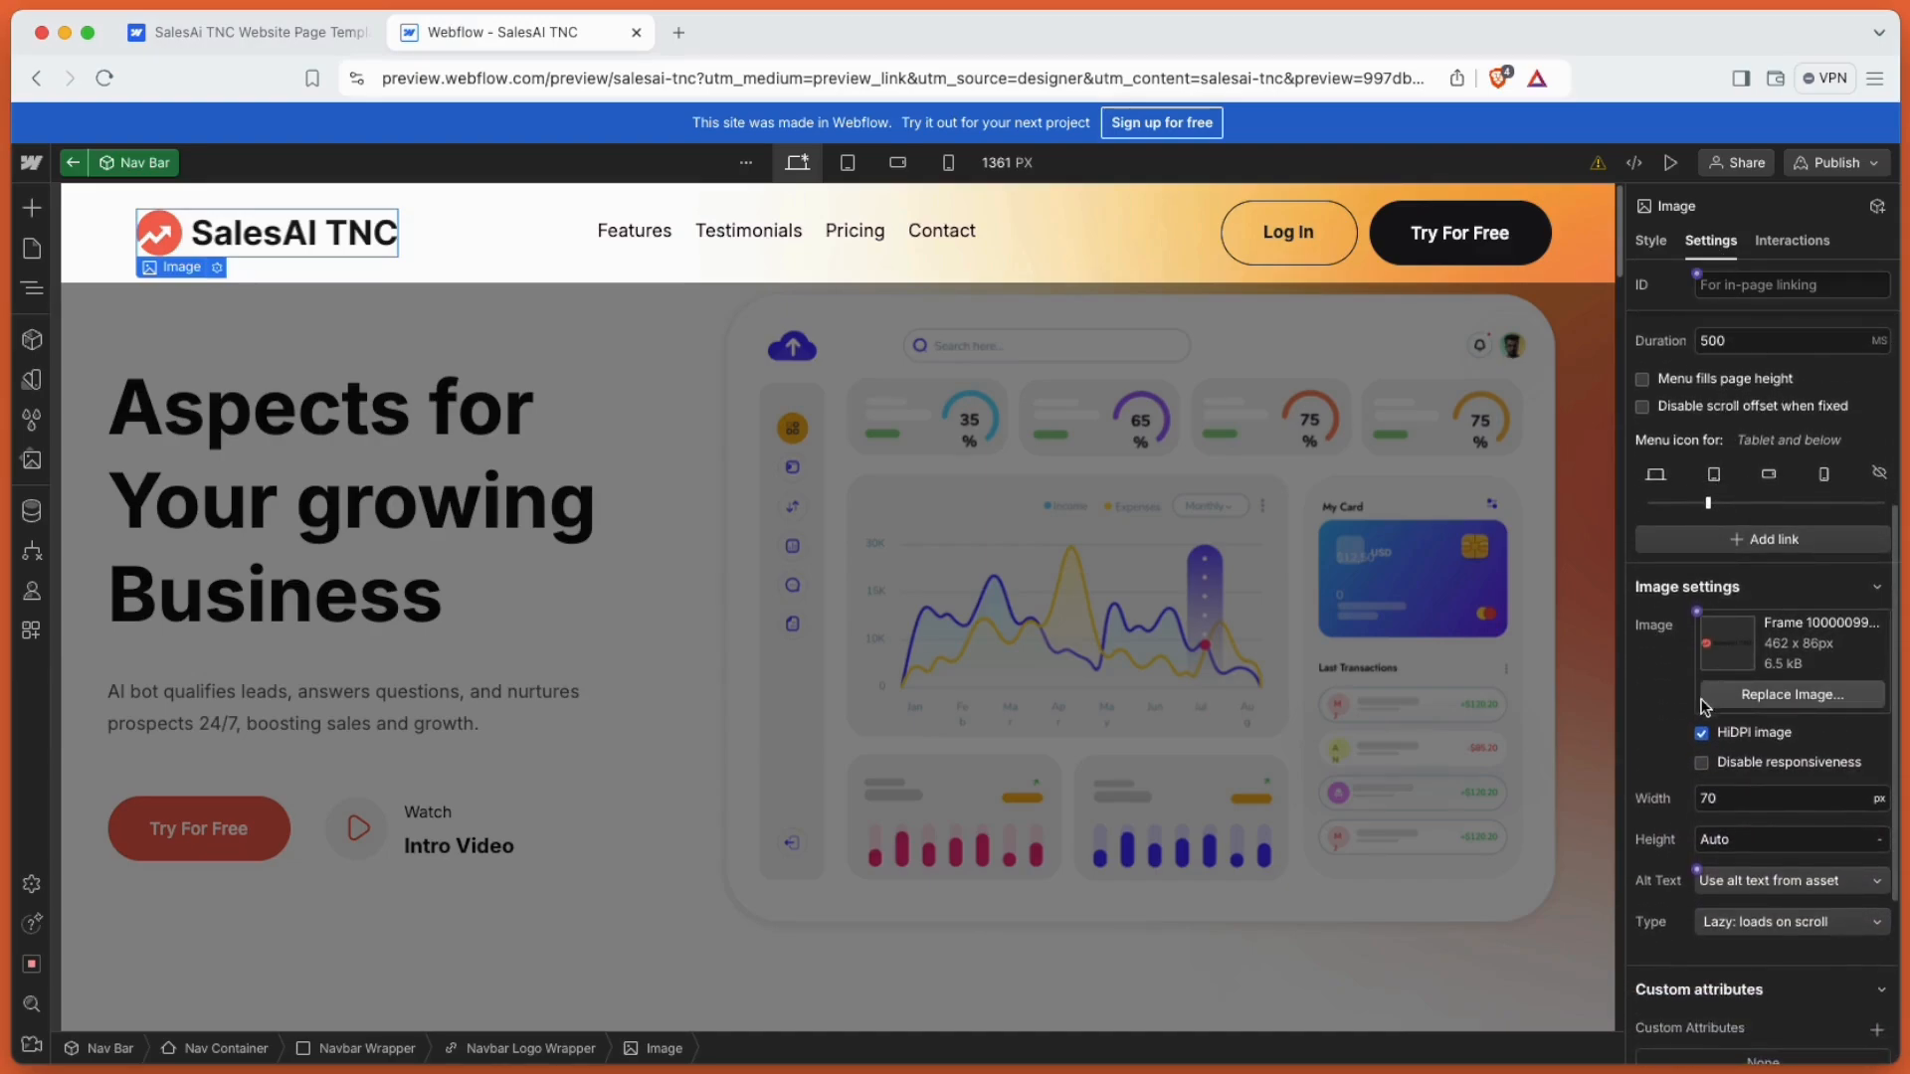
{"action": "left_click", "coordinate": [1777, 696]}
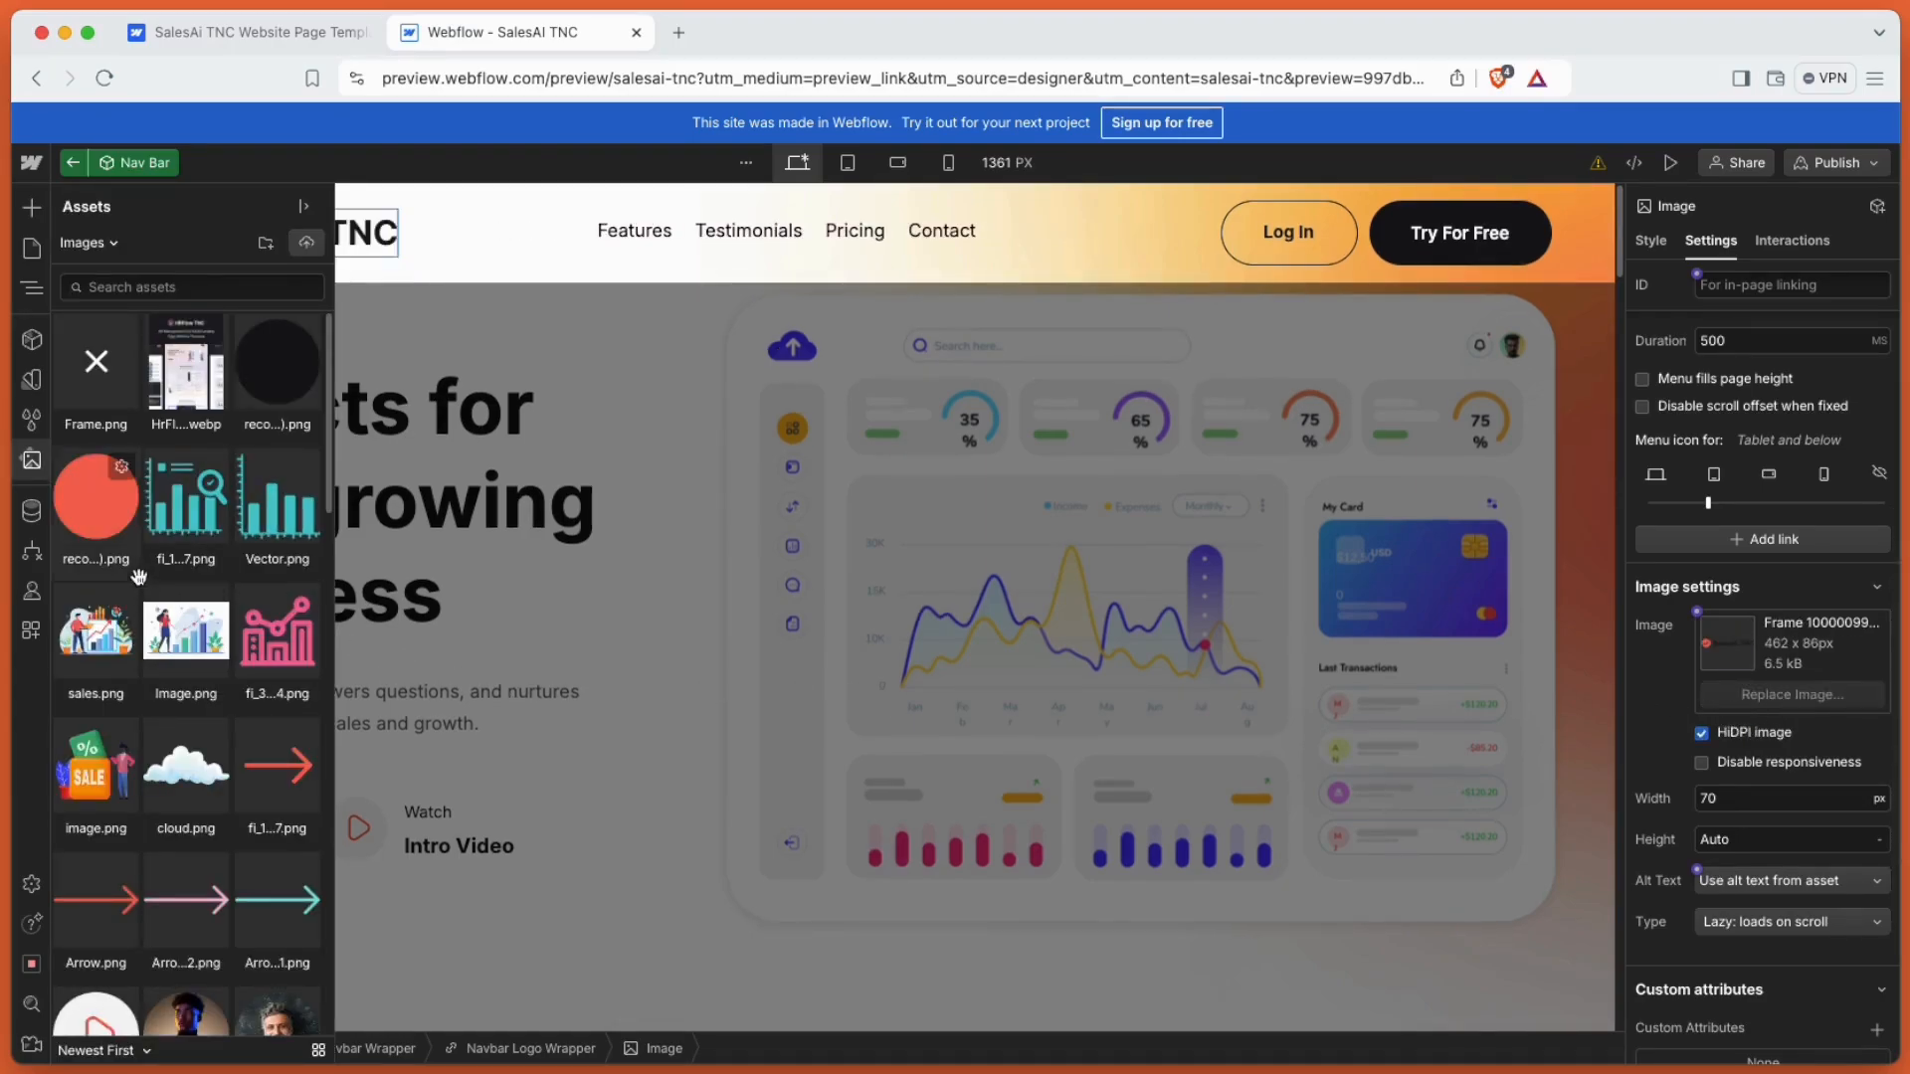
{"action": "left_click", "coordinate": [454, 326]}
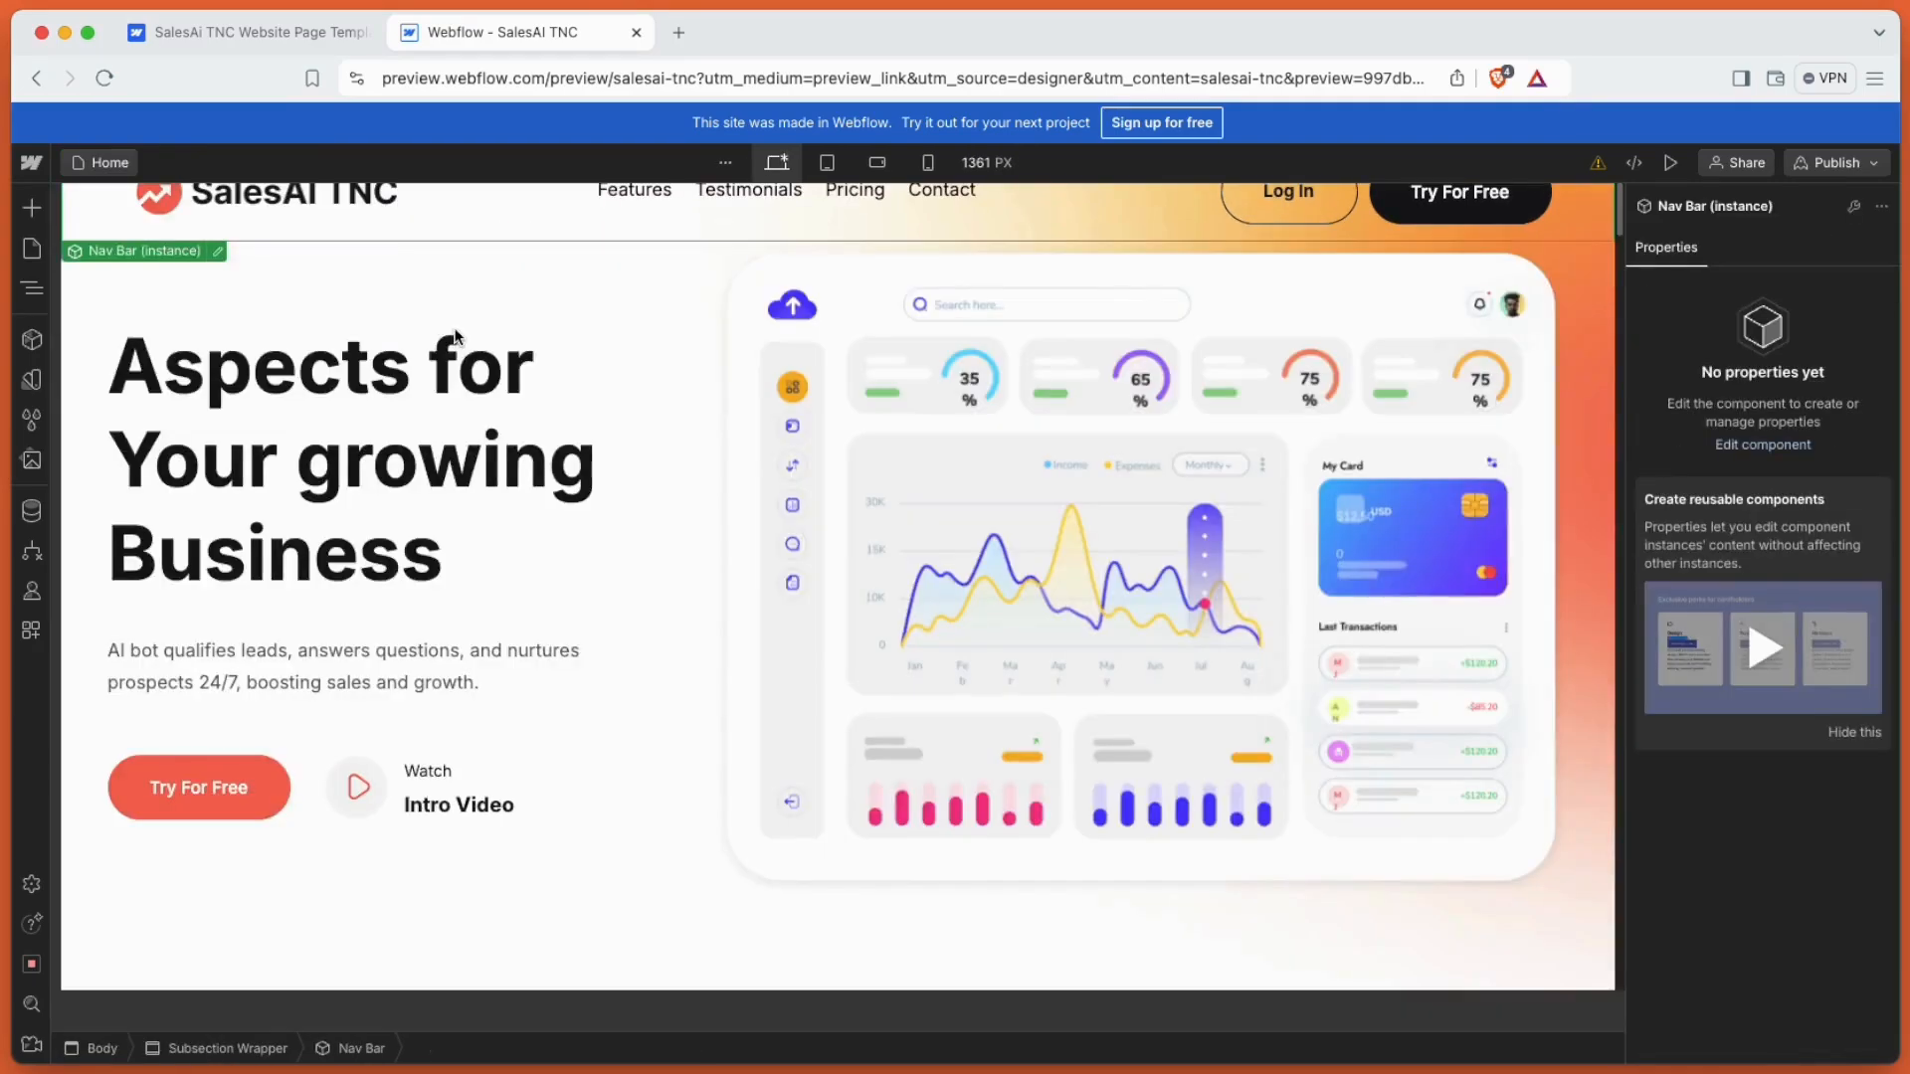
Change the text of the navbar's Features link to Products and keep its preload option at Default.
{"action": "double_click", "coordinate": [626, 189]}
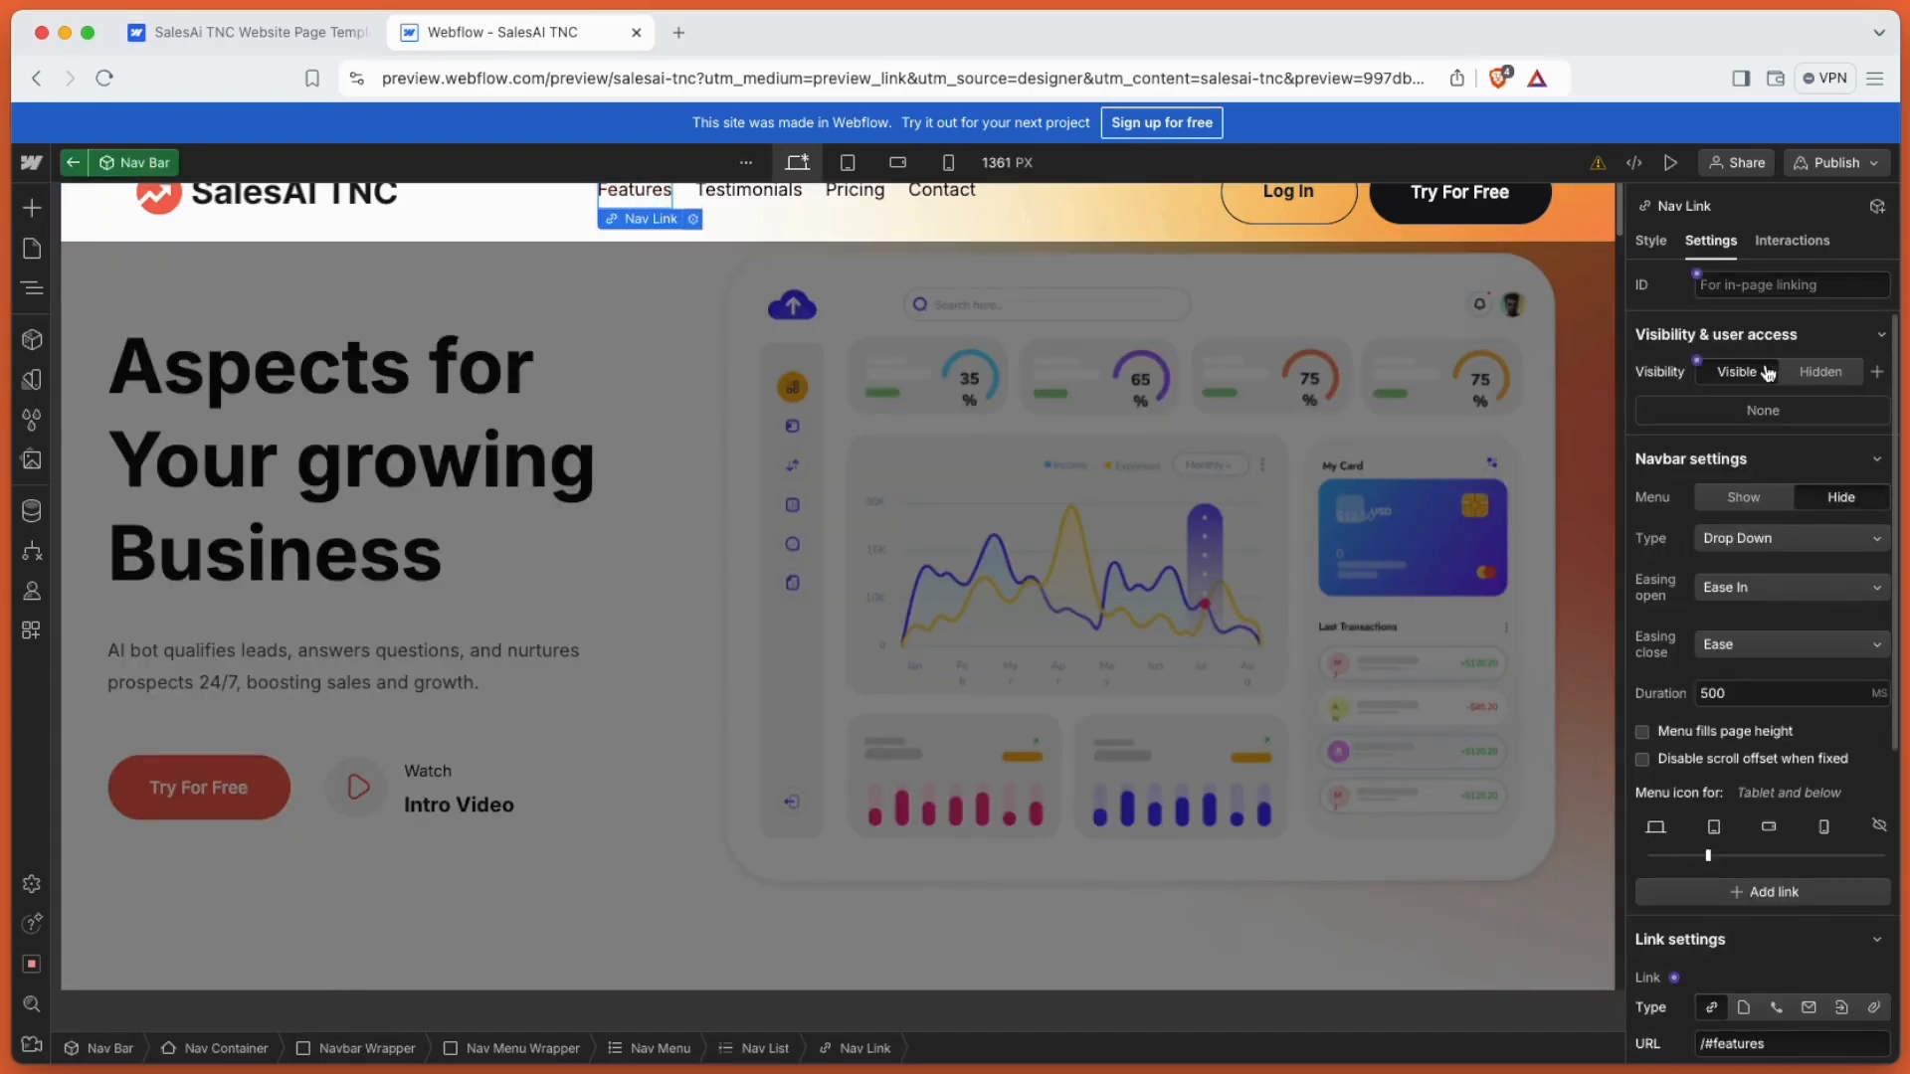
{"action": "scroll", "coordinate": [1701, 396], "scroll_direction": "down", "scroll_amount": 5}
{"action": "scroll", "coordinate": [1703, 398], "scroll_direction": "down", "scroll_amount": 5}
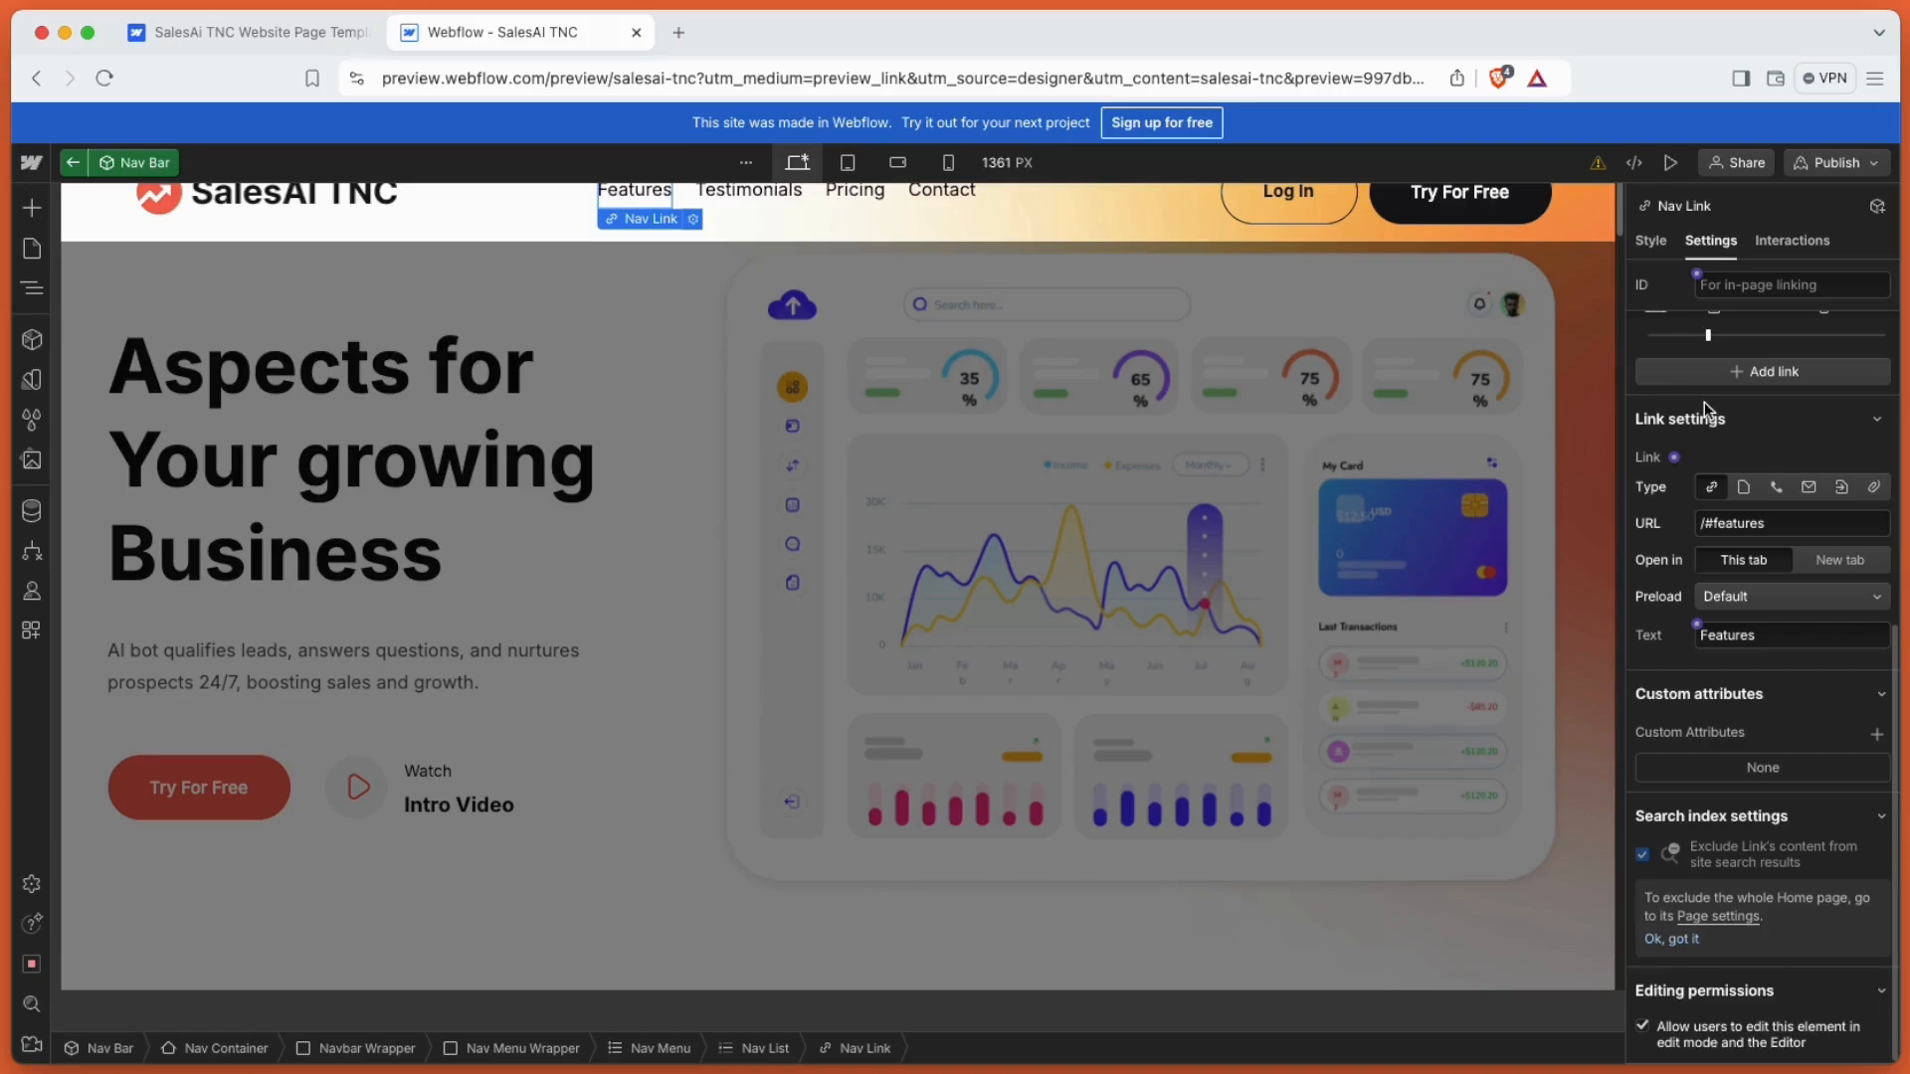
{"action": "double_click", "coordinate": [1716, 642]}
{"action": "type", "text": "Products"}
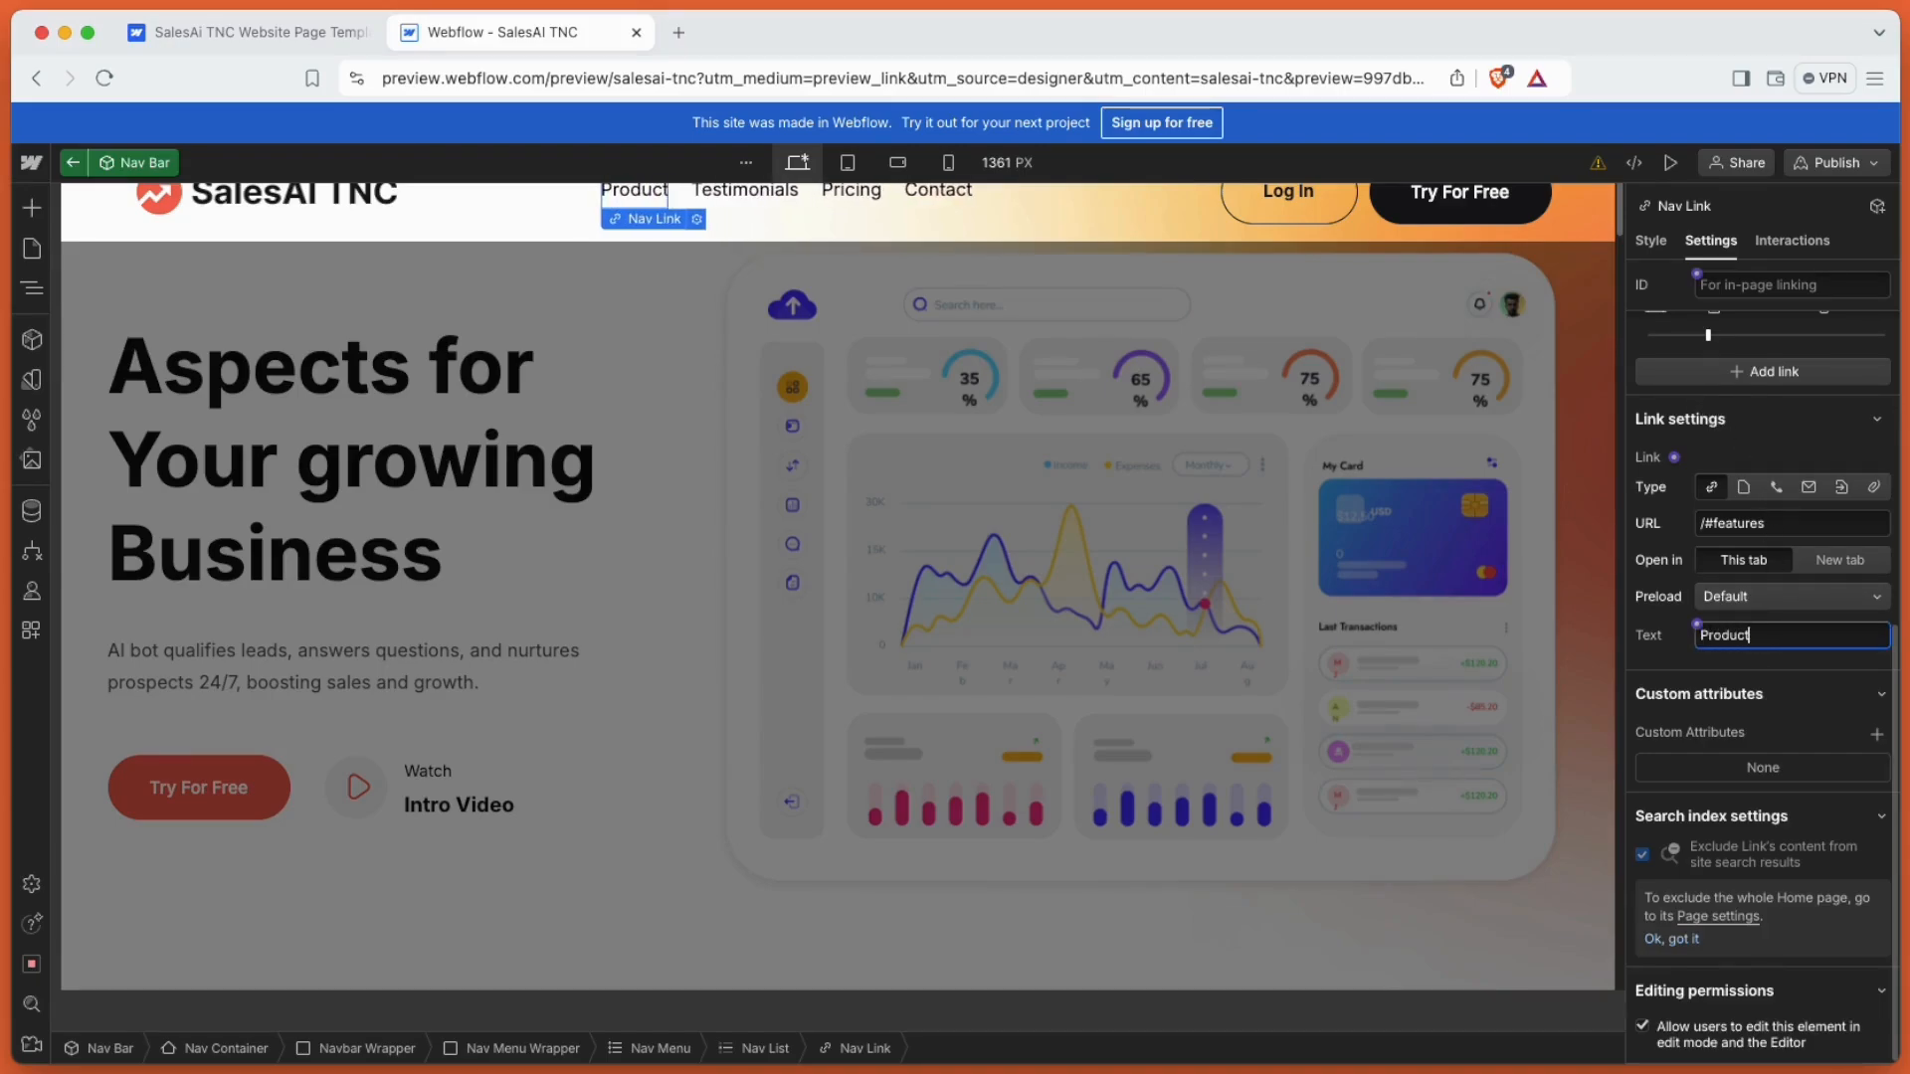
{"action": "left_click", "coordinate": [1785, 598]}
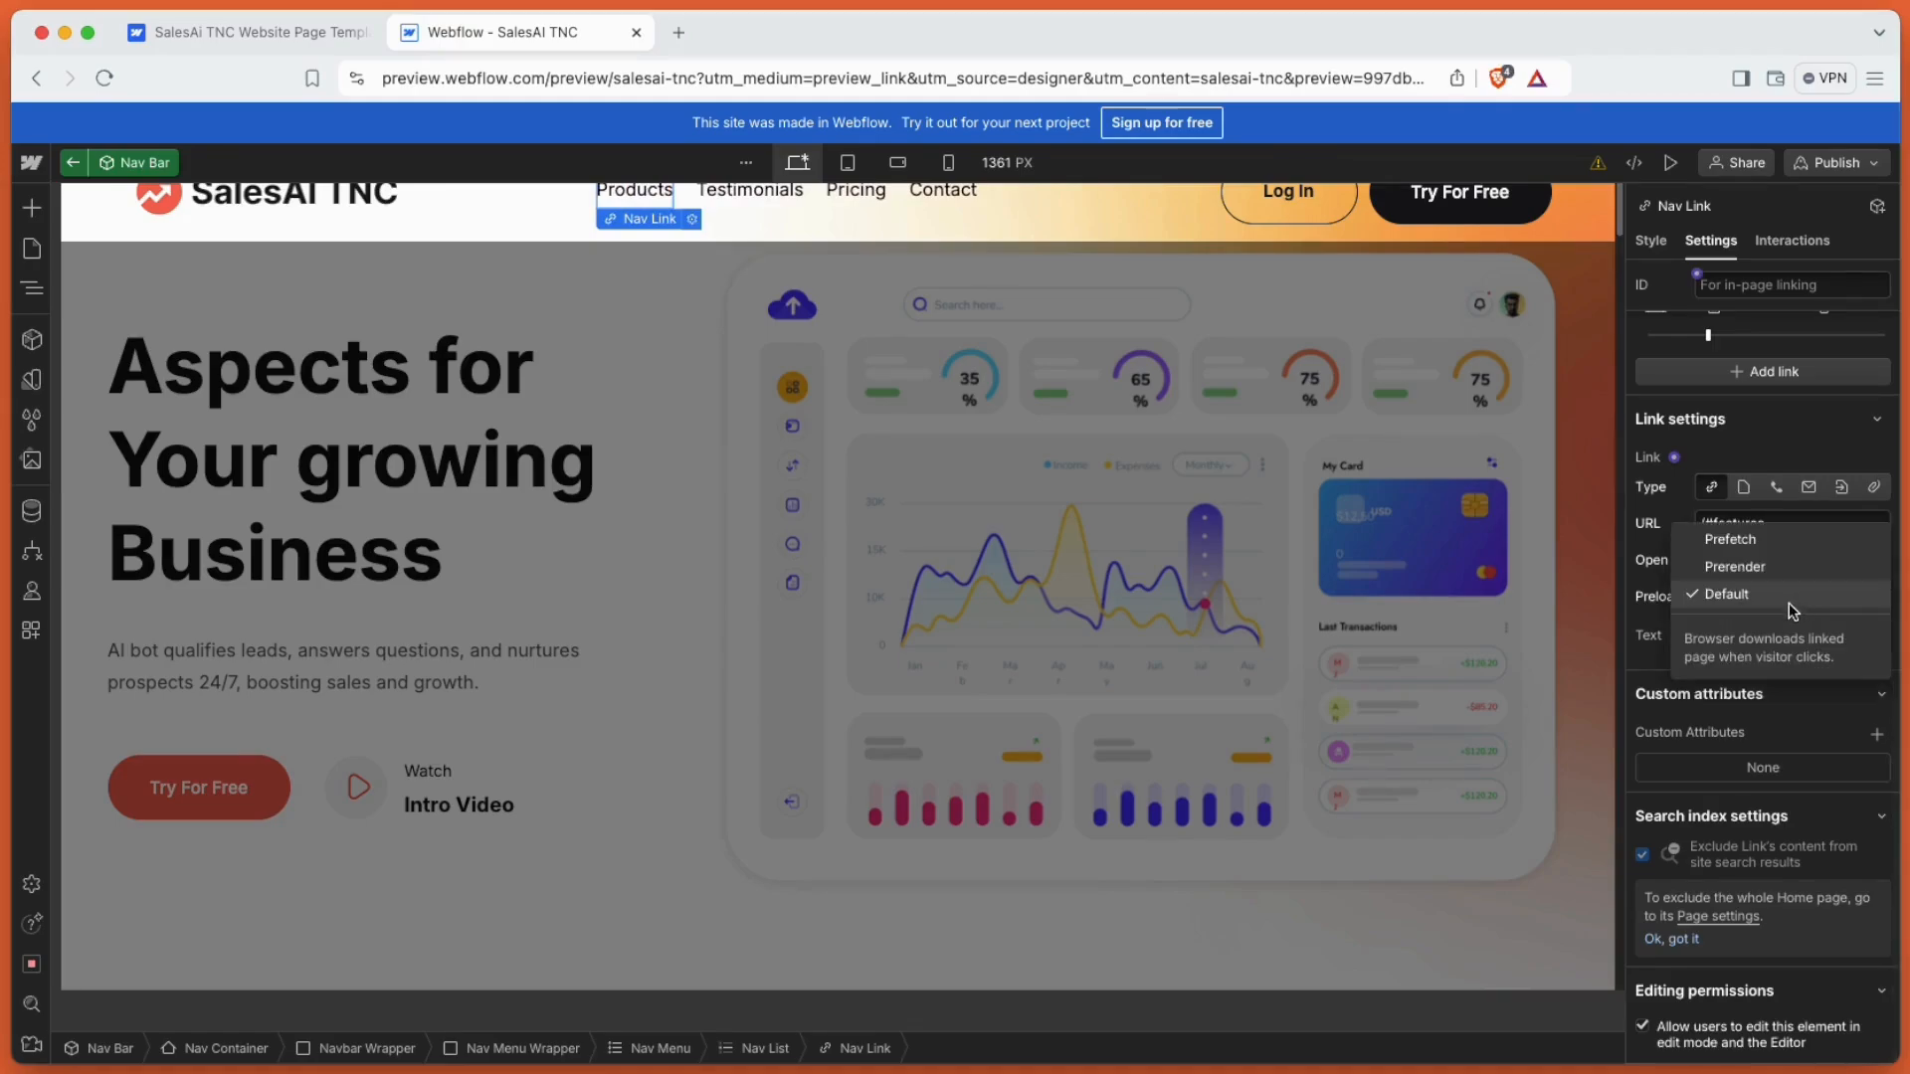
{"action": "left_click", "coordinate": [1733, 594]}
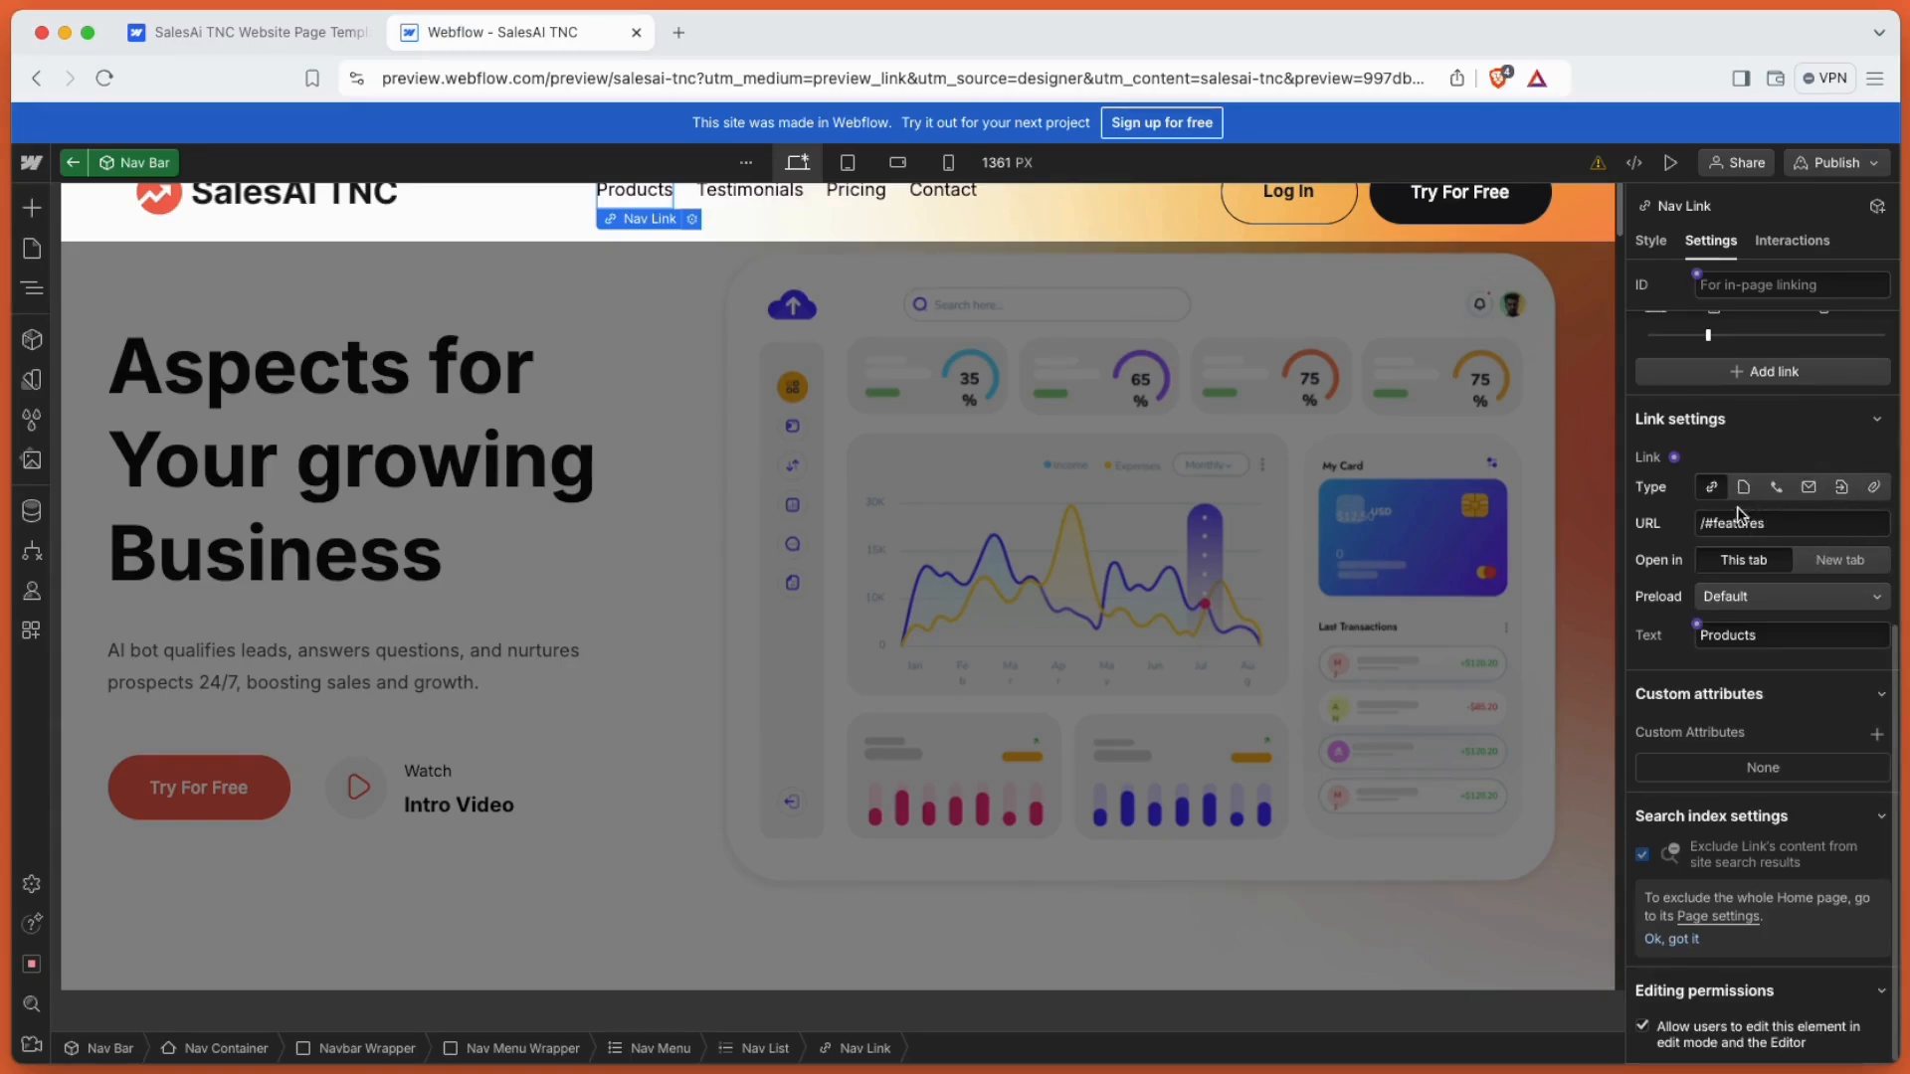
{"action": "left_click", "coordinate": [1594, 535]}
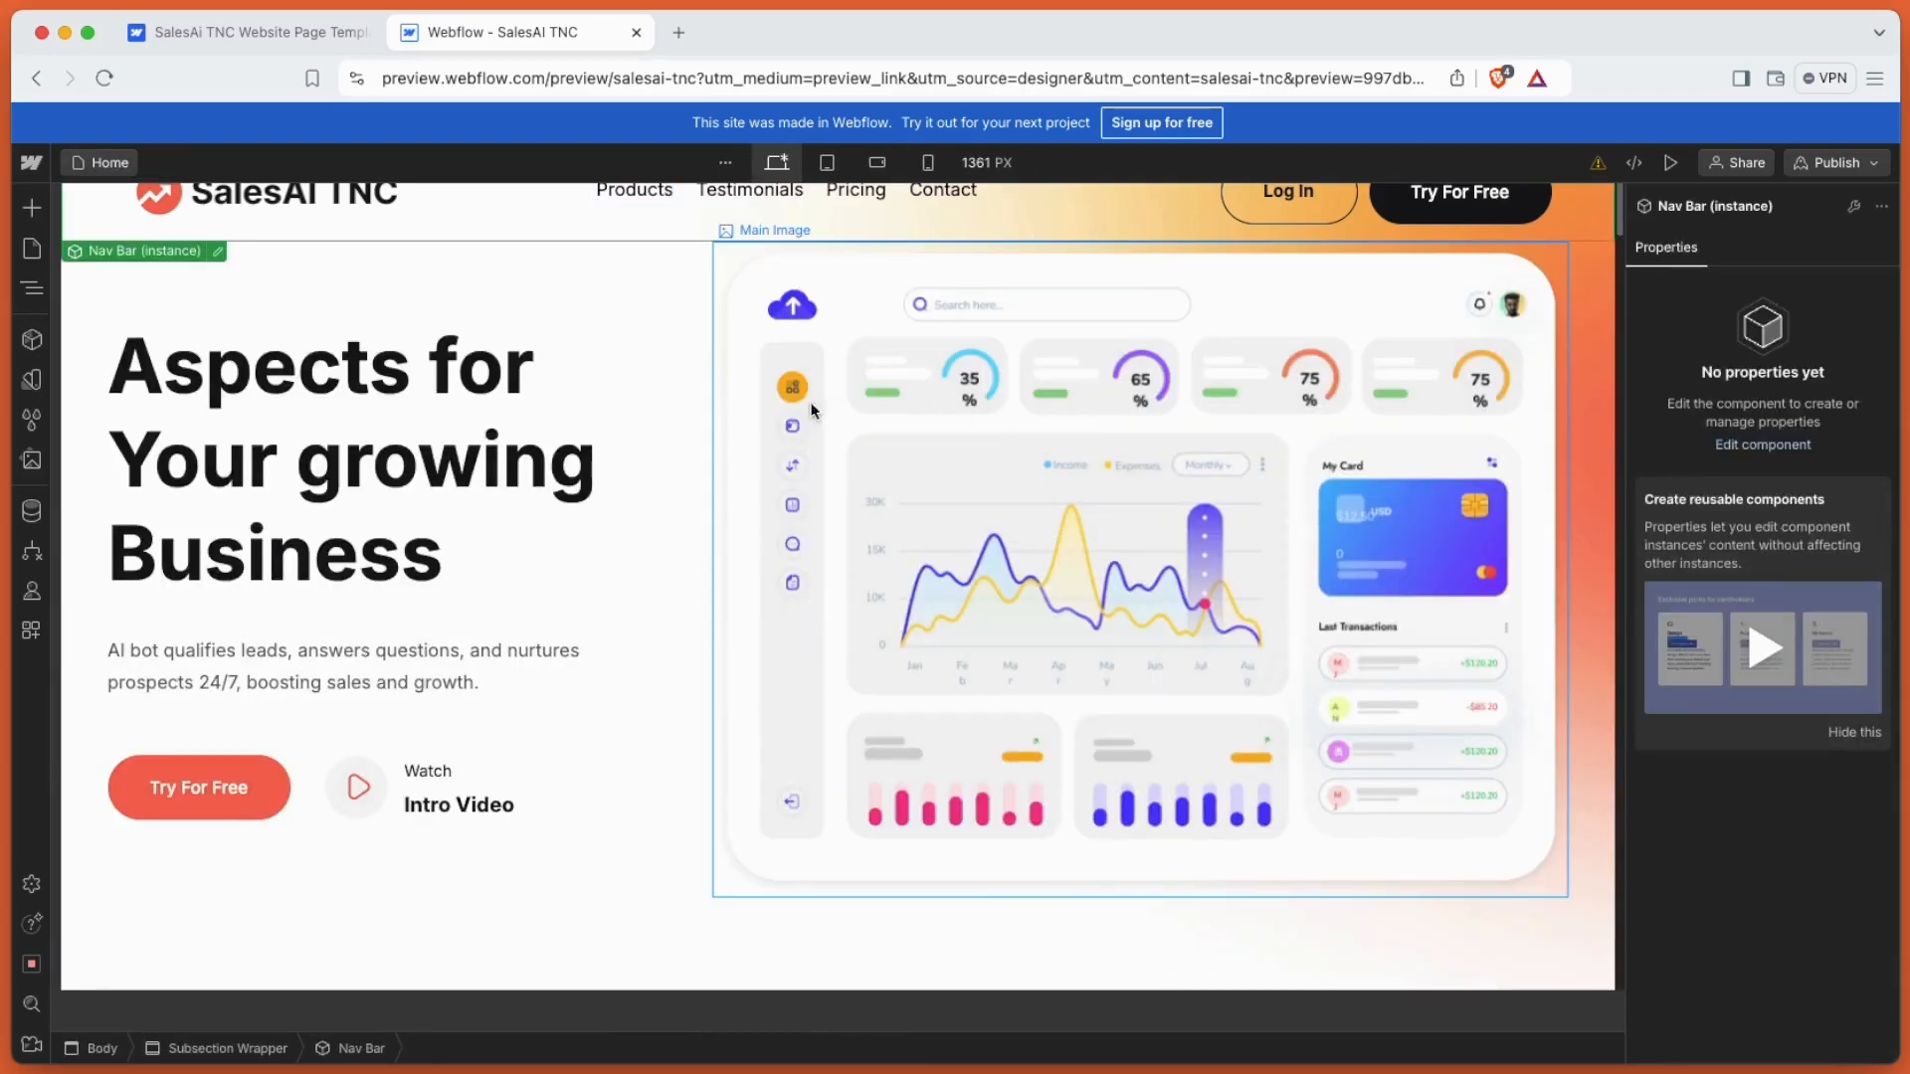
Inspect the hero section's main image and view the image assets available to replace it.
{"action": "left_click", "coordinate": [908, 432]}
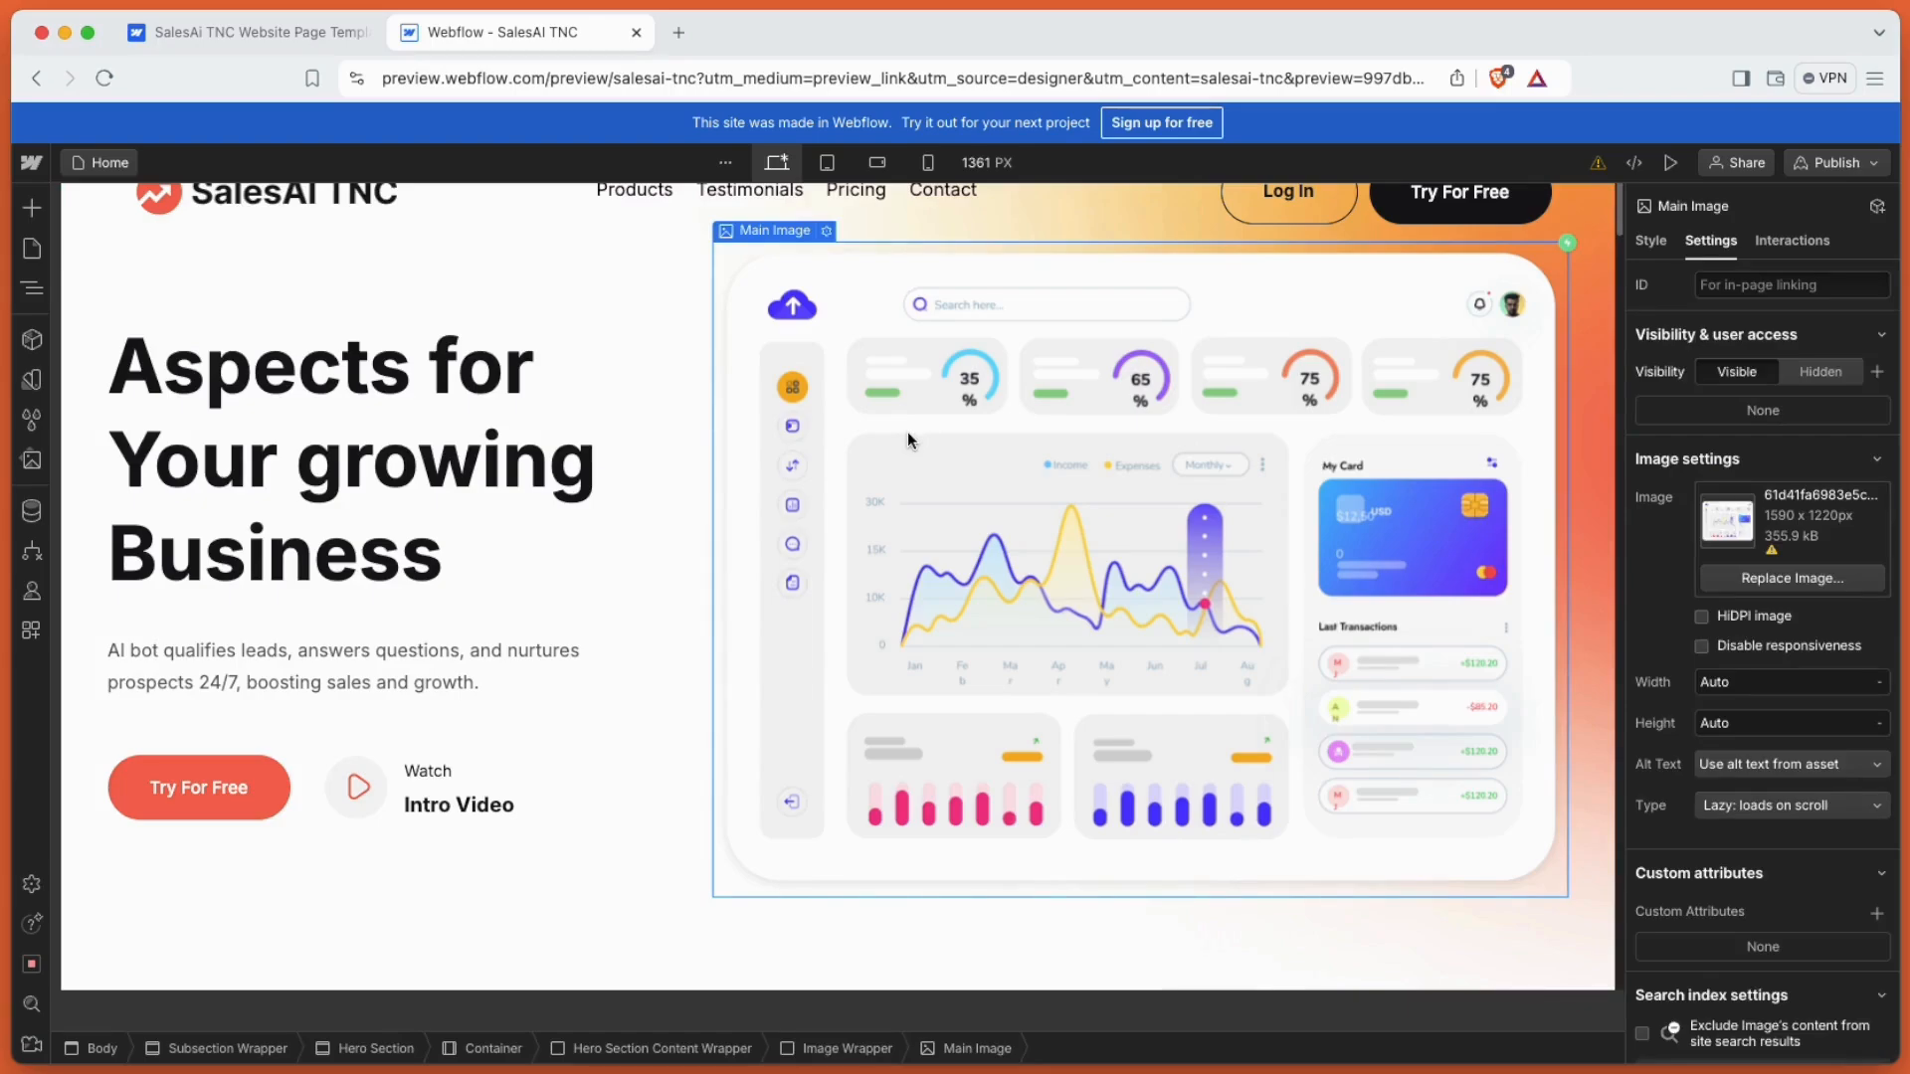
{"action": "left_click", "coordinate": [1728, 577]}
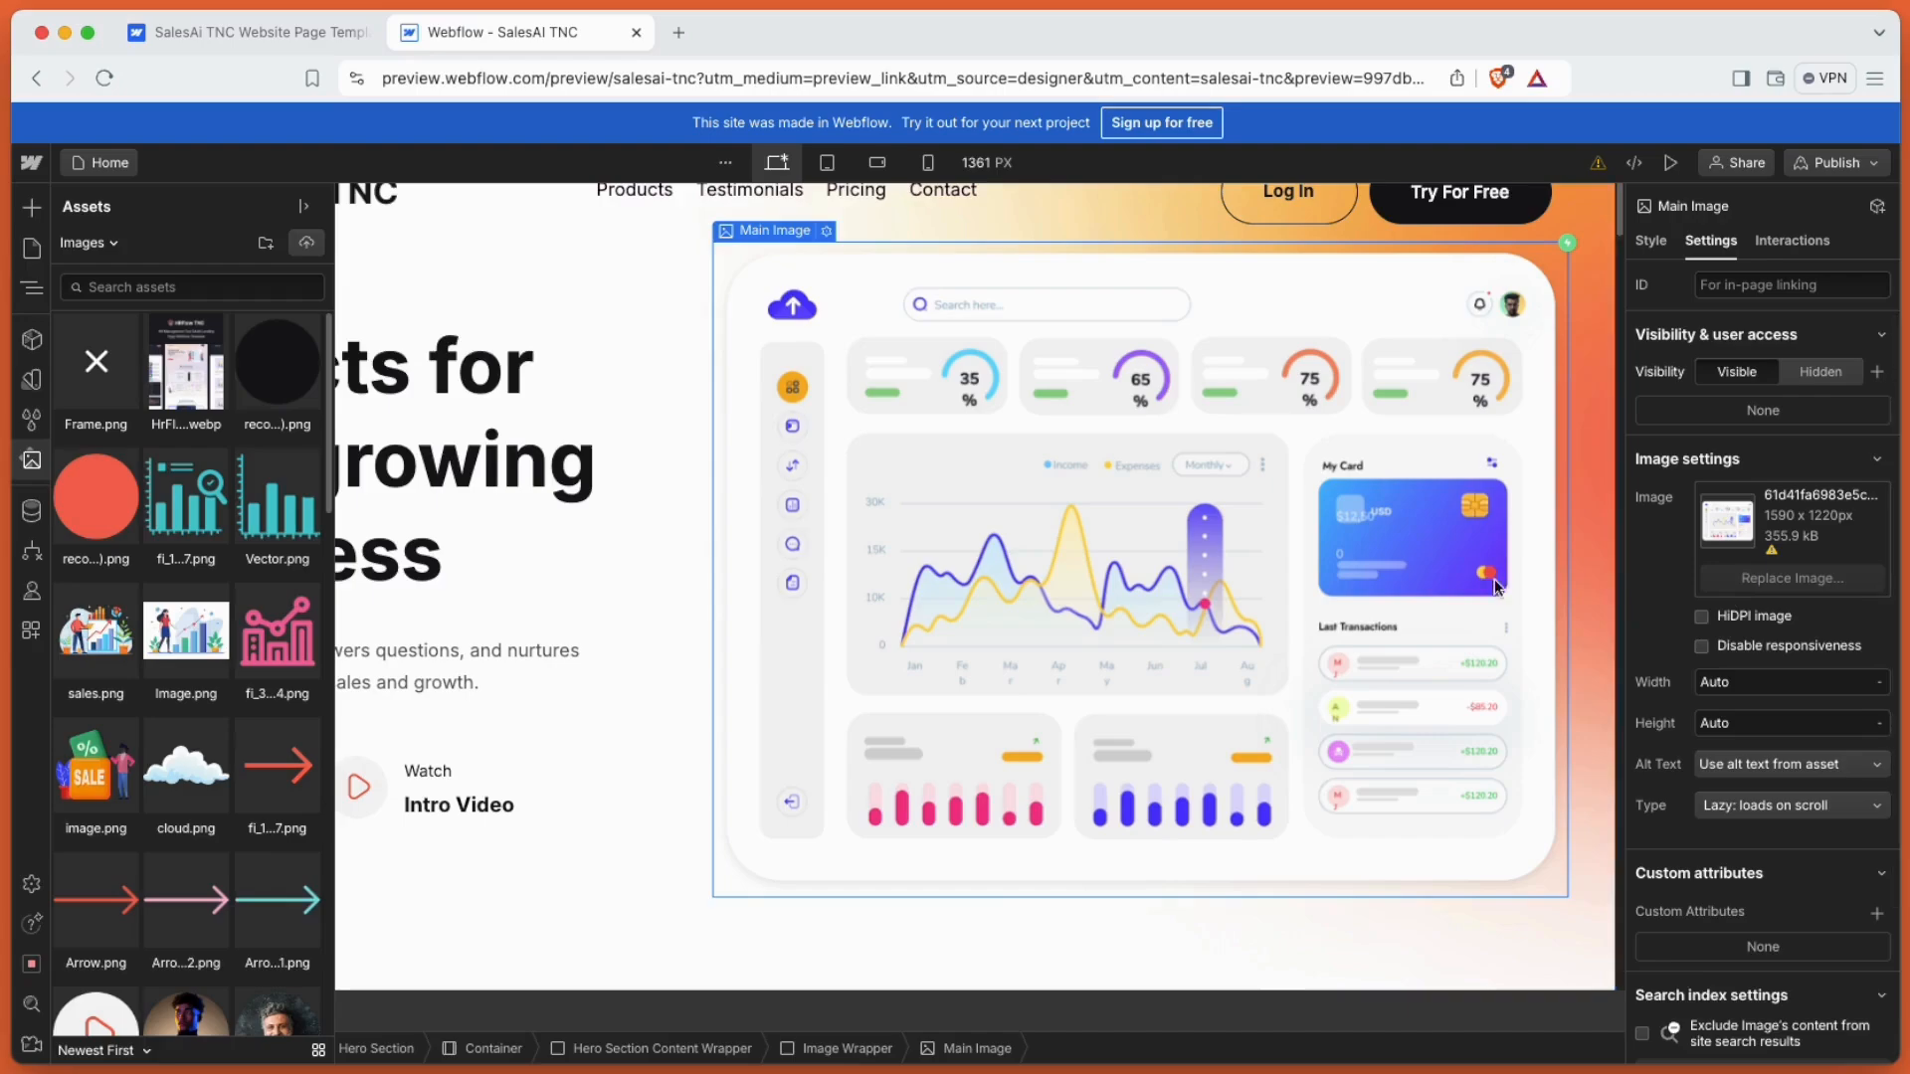
{"action": "left_click", "coordinate": [1401, 597]}
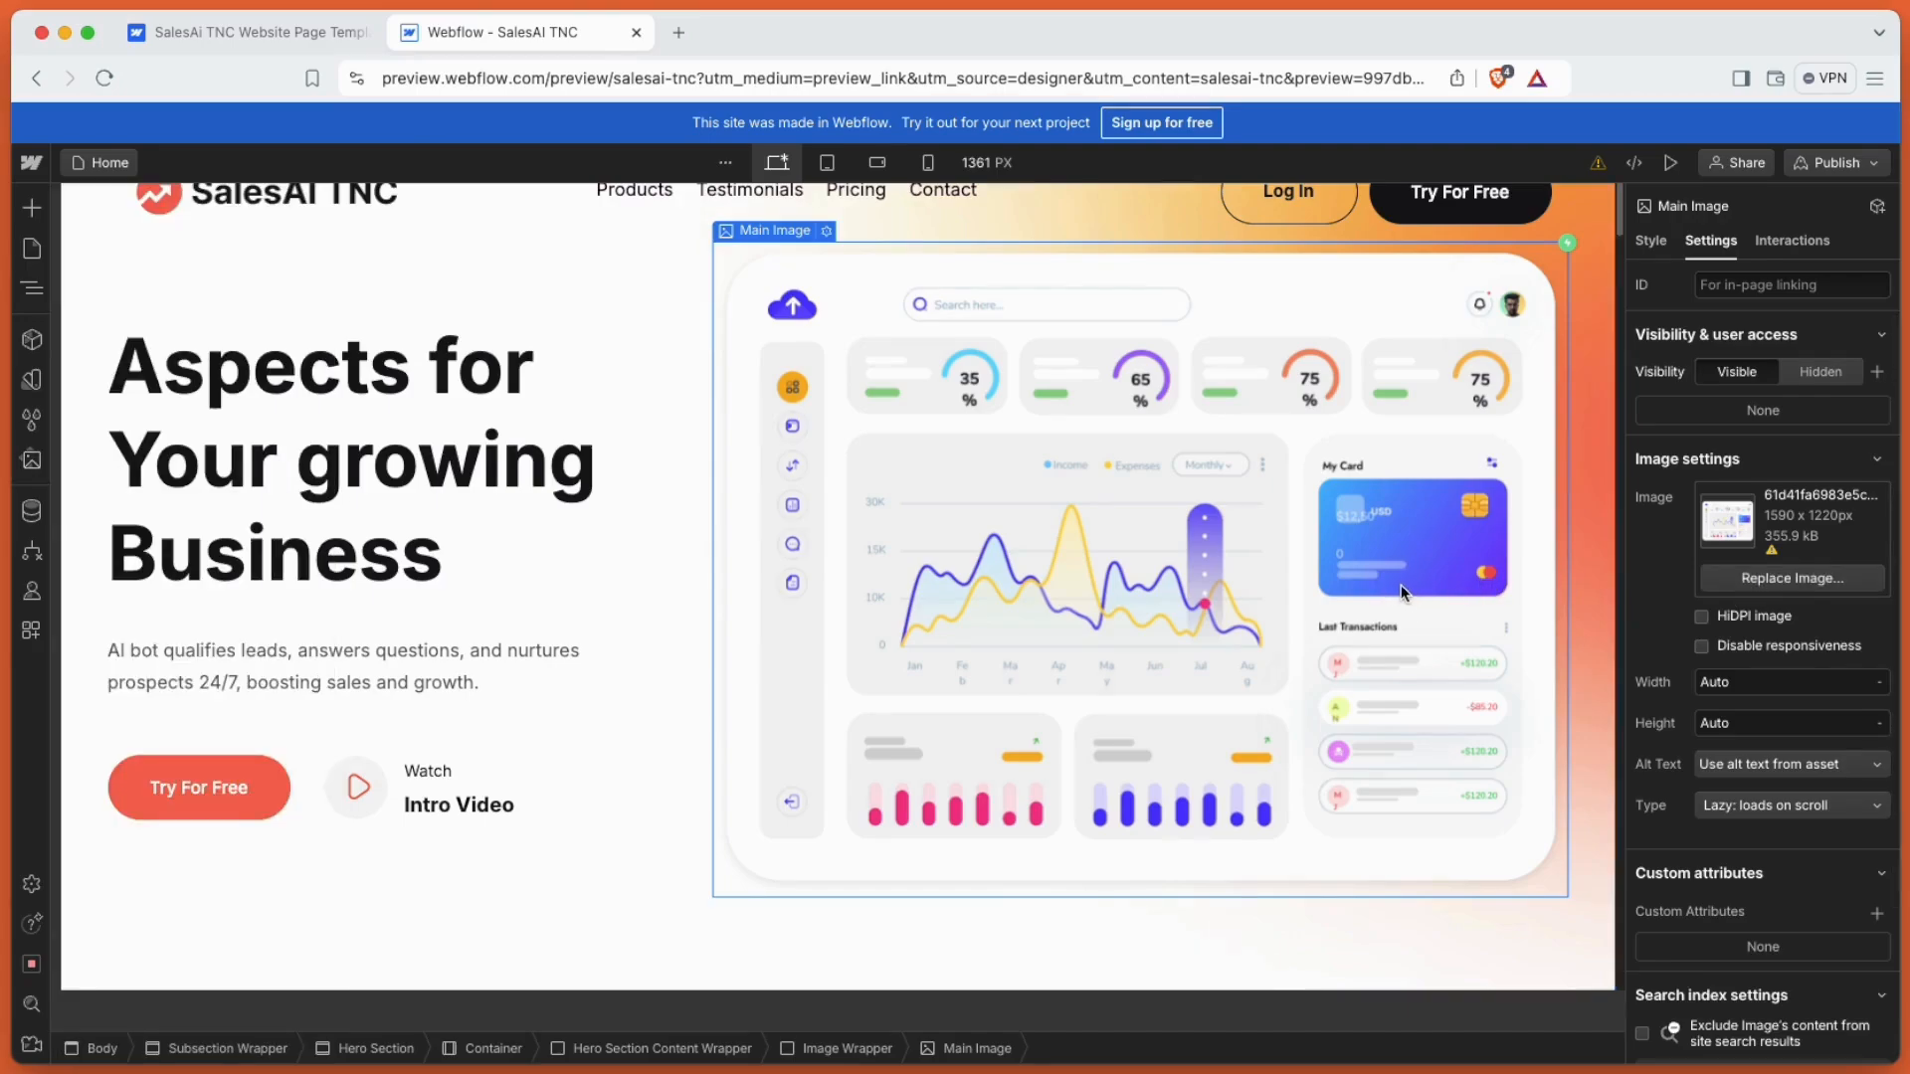
Set the hero heading's text to "Welcome to ThemeNcode".
{"action": "left_click", "coordinate": [363, 463]}
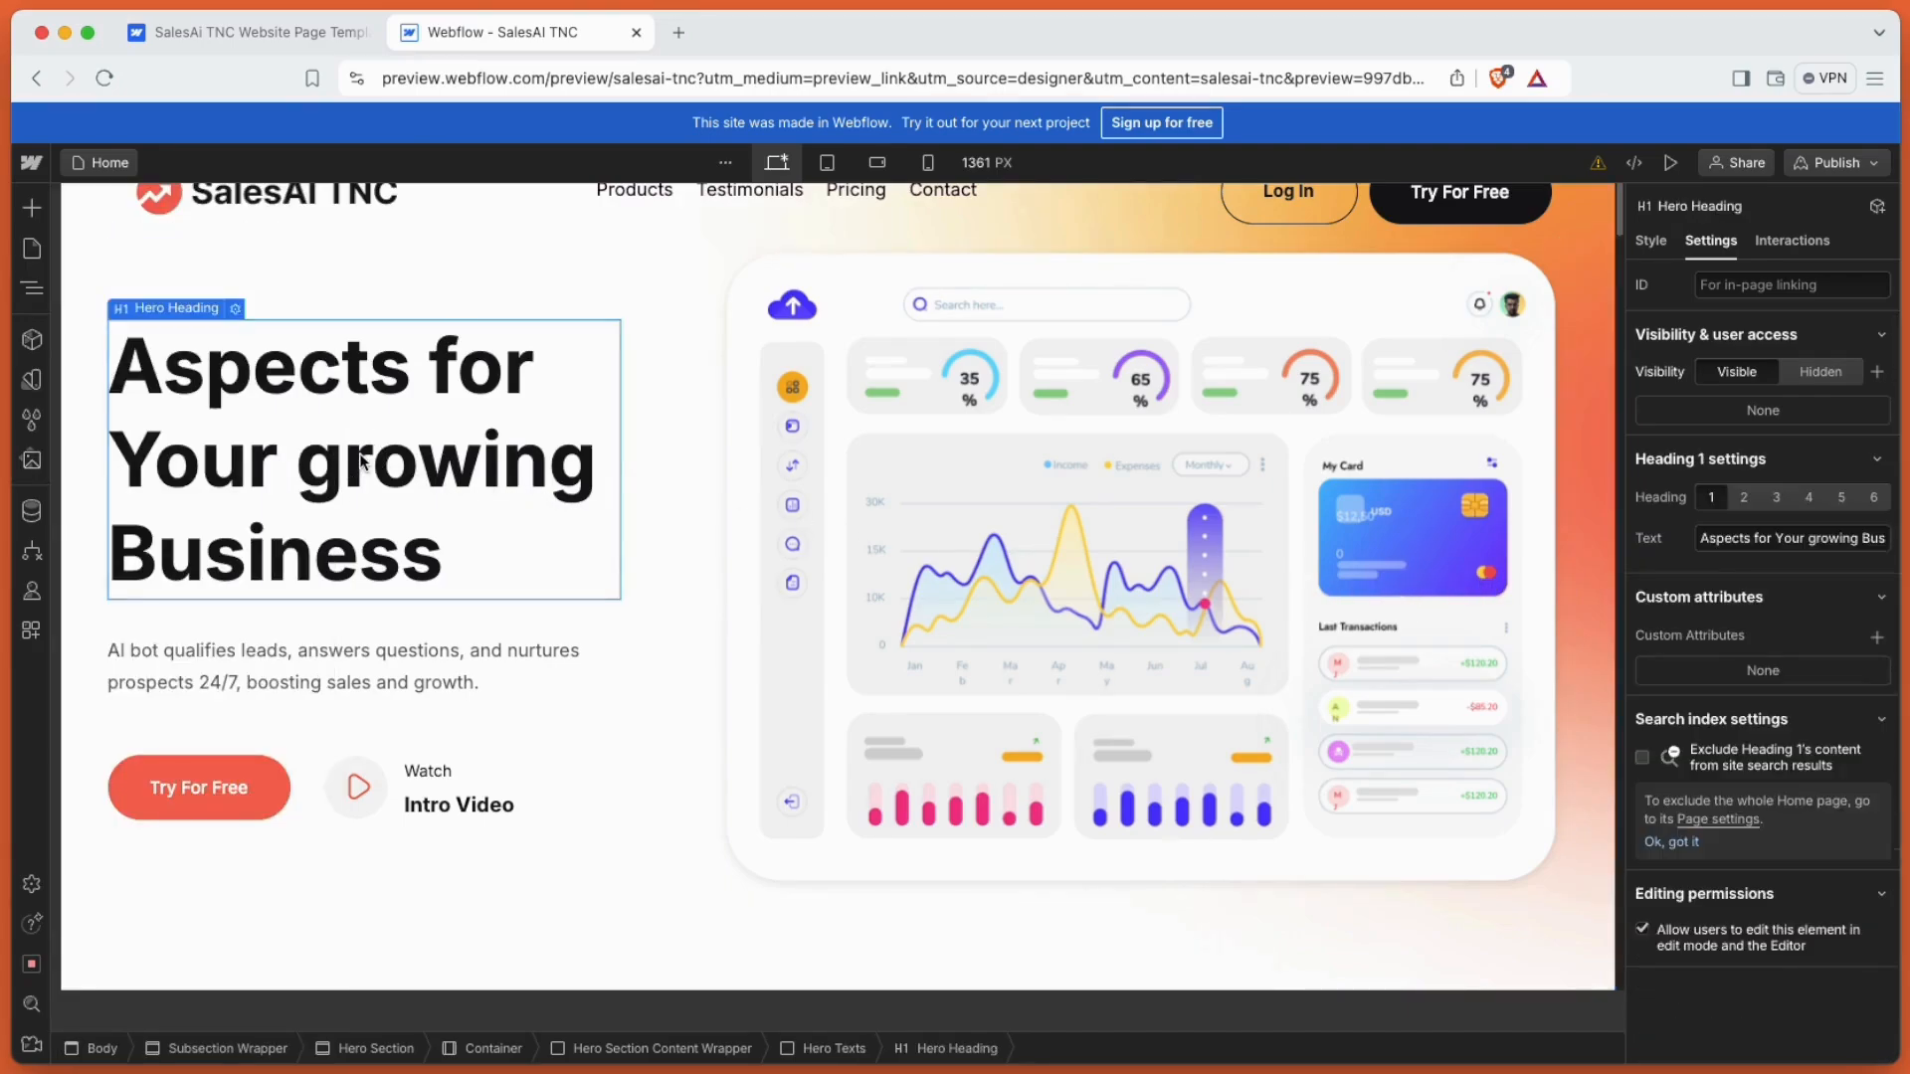
{"action": "left_click", "coordinate": [1713, 539]}
{"action": "type", "text": "Welcome to ThemeNcode"}
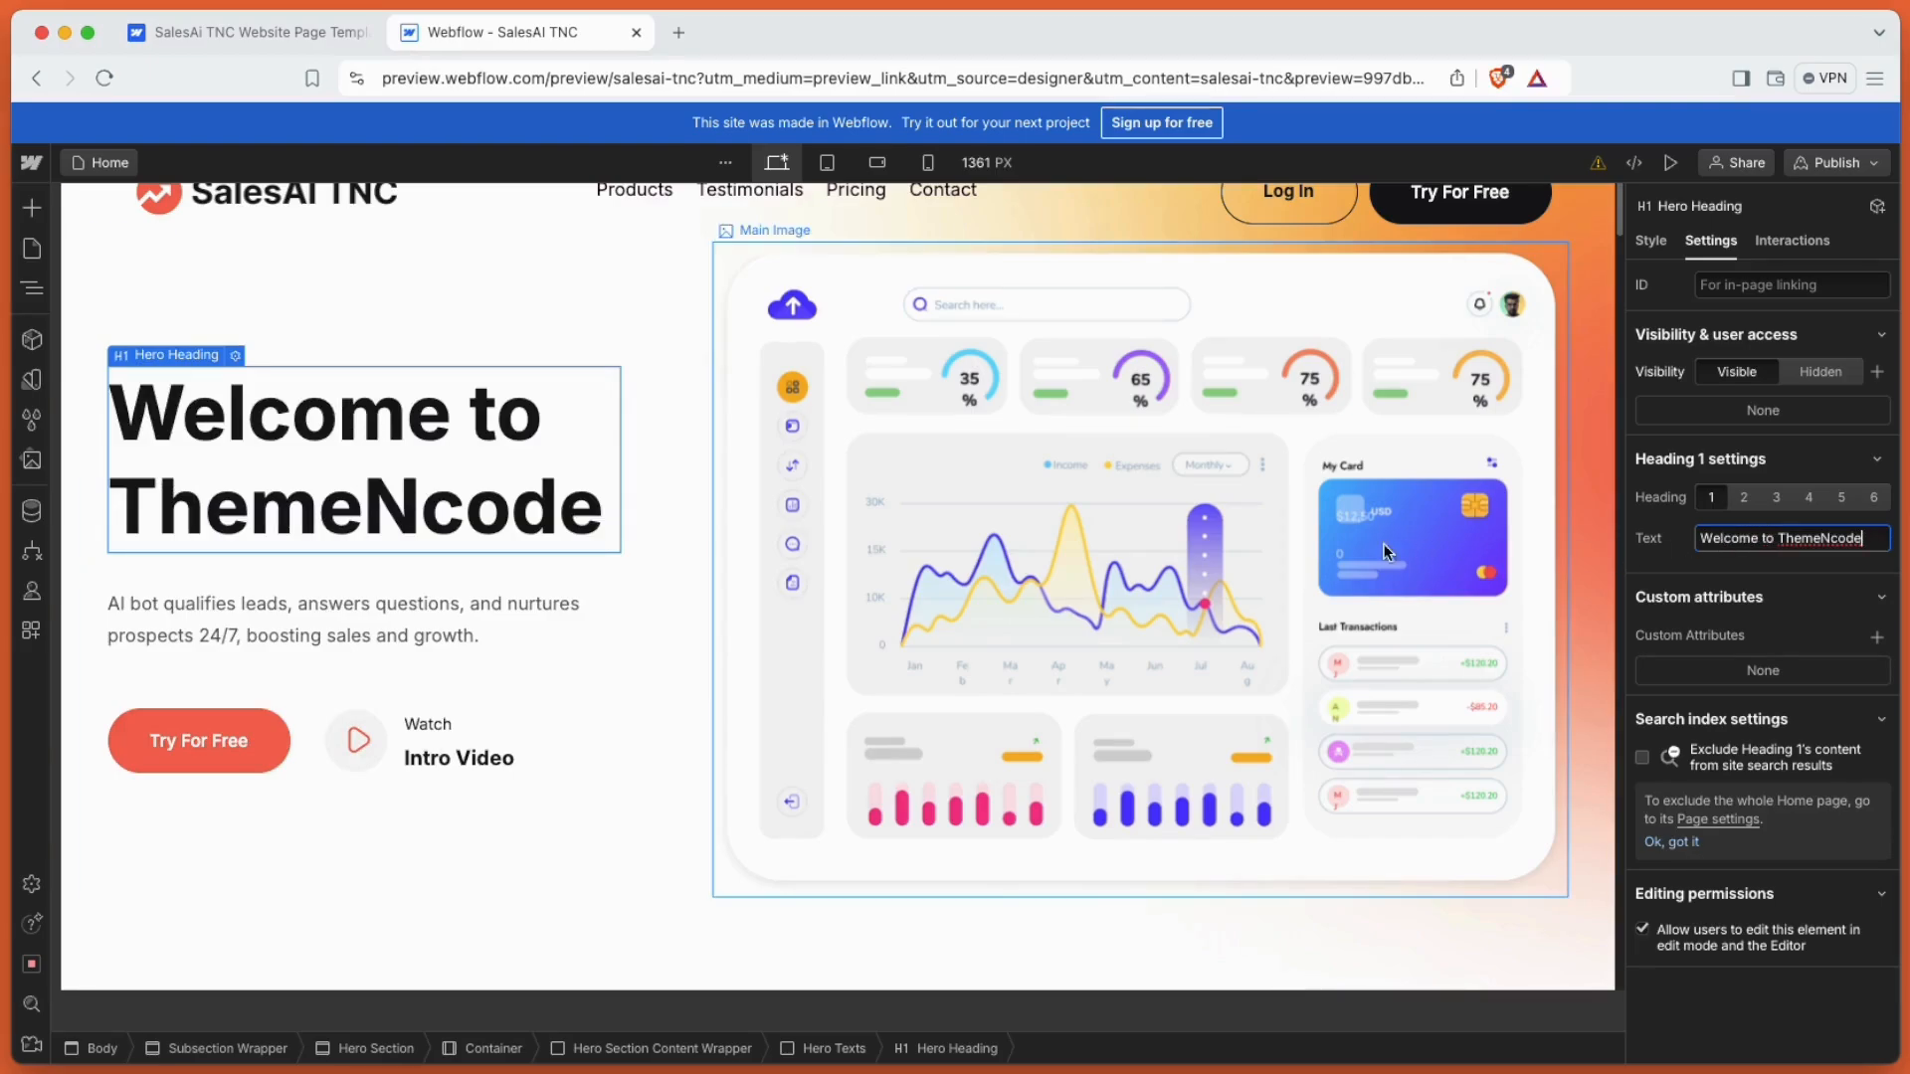
Replace the paragraph under the hero heading with "Hello, This is for learning".
{"action": "left_click", "coordinate": [444, 613]}
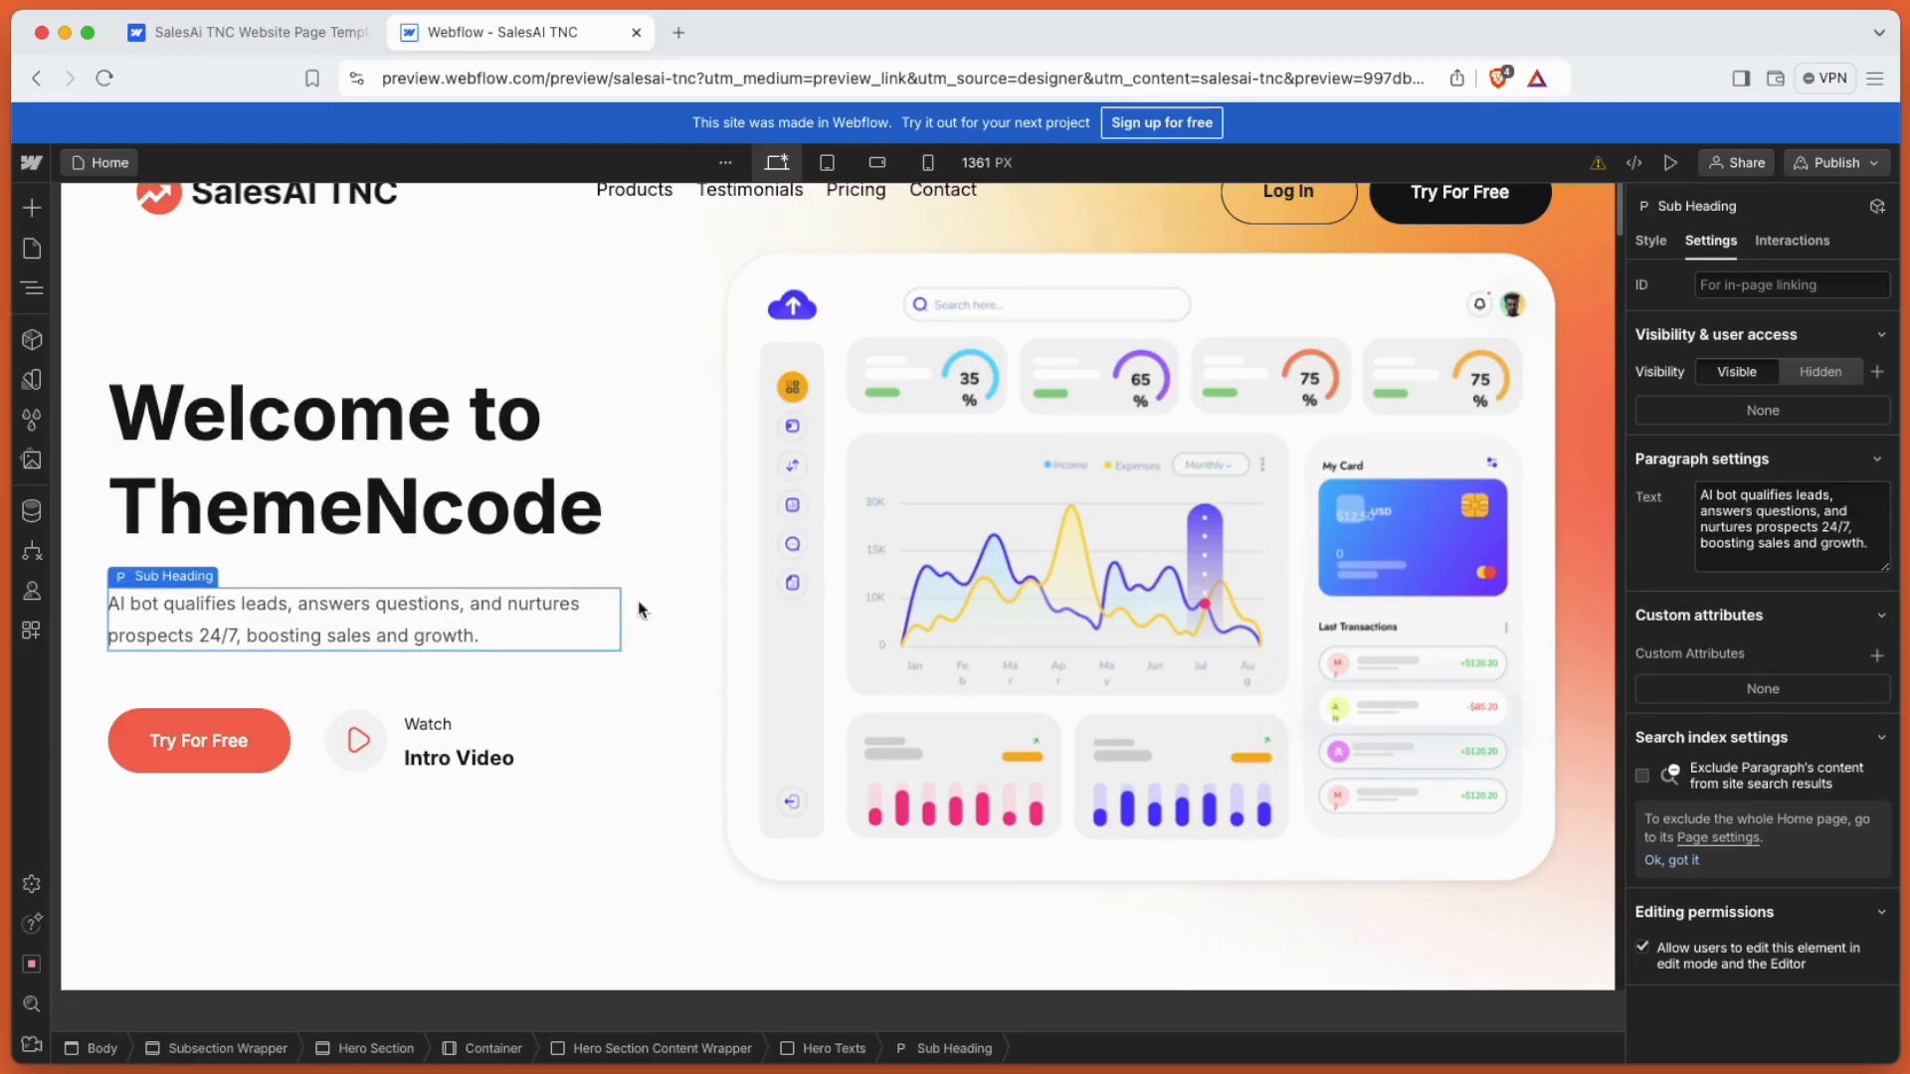
{"action": "triple_click", "coordinate": [1733, 512]}
{"action": "type", "text": "Hello, Th"}
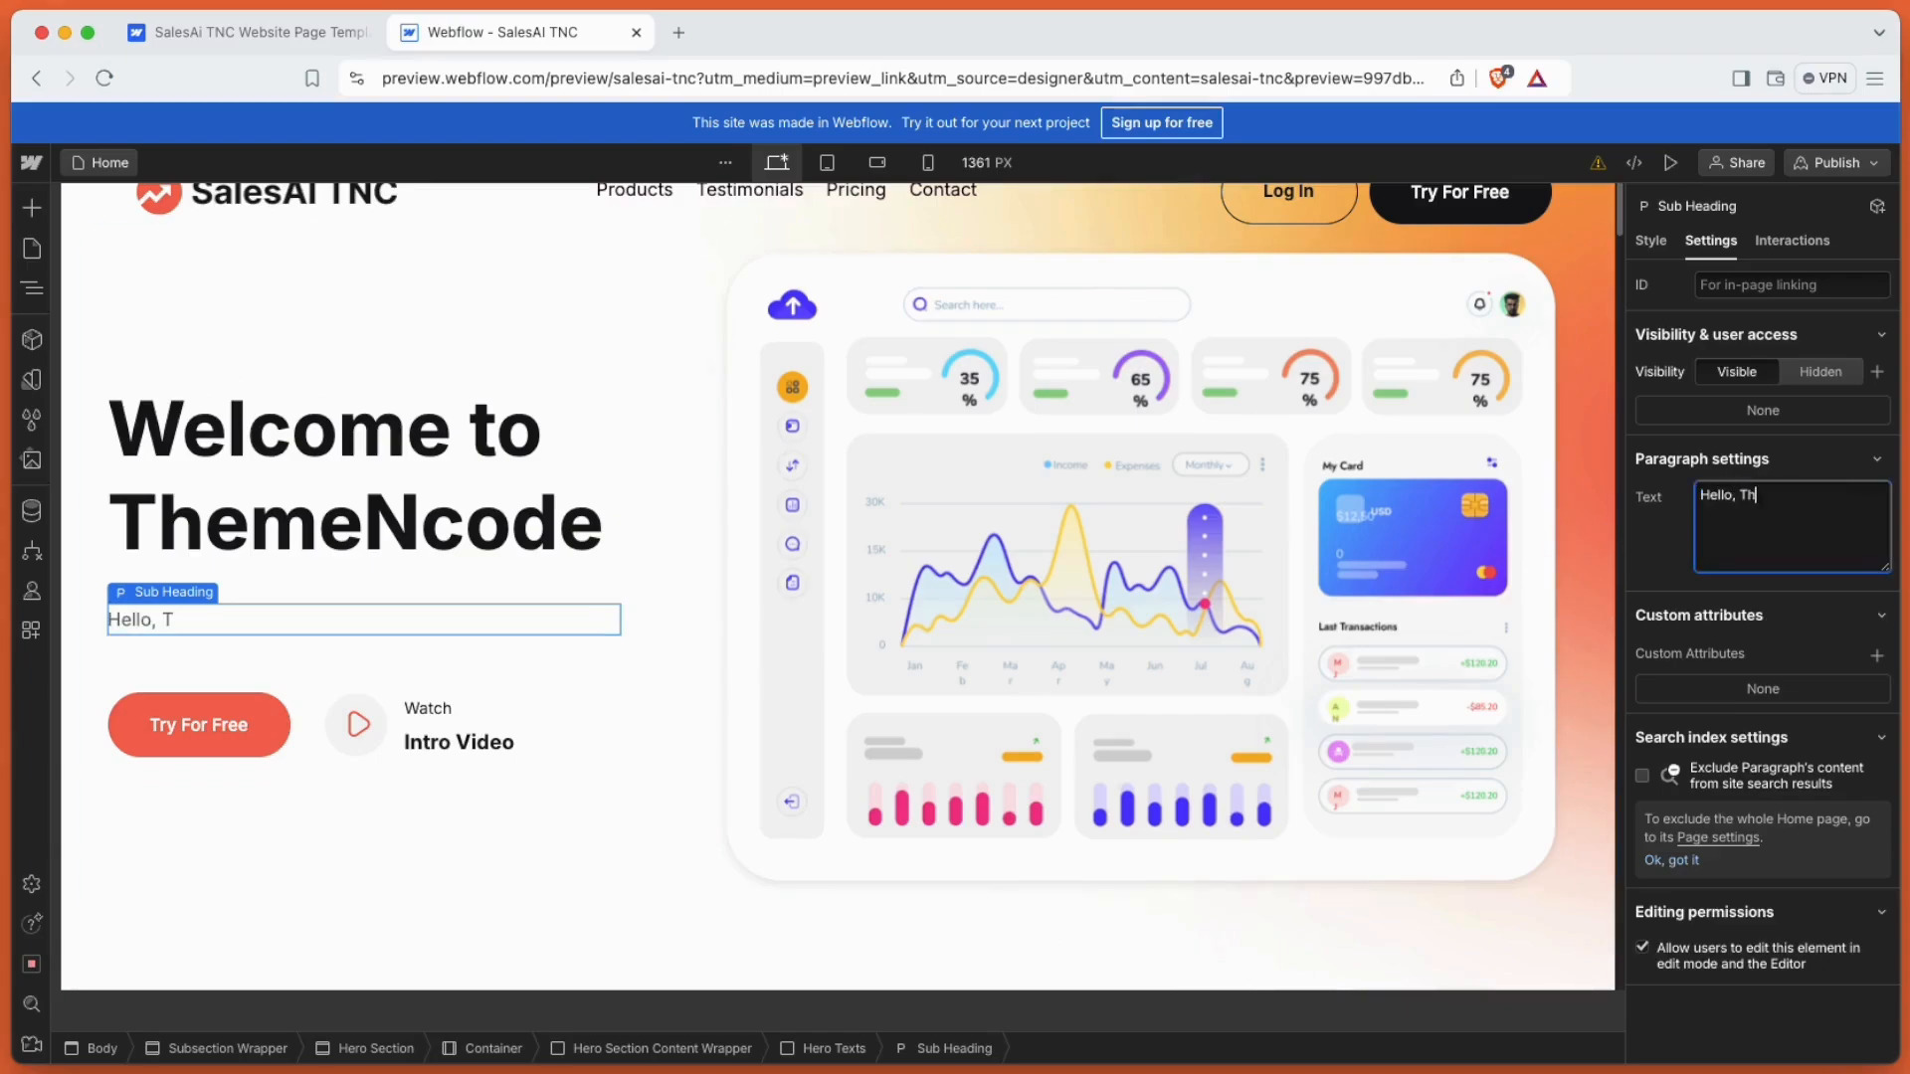
{"action": "type", "text": "is is for learning"}
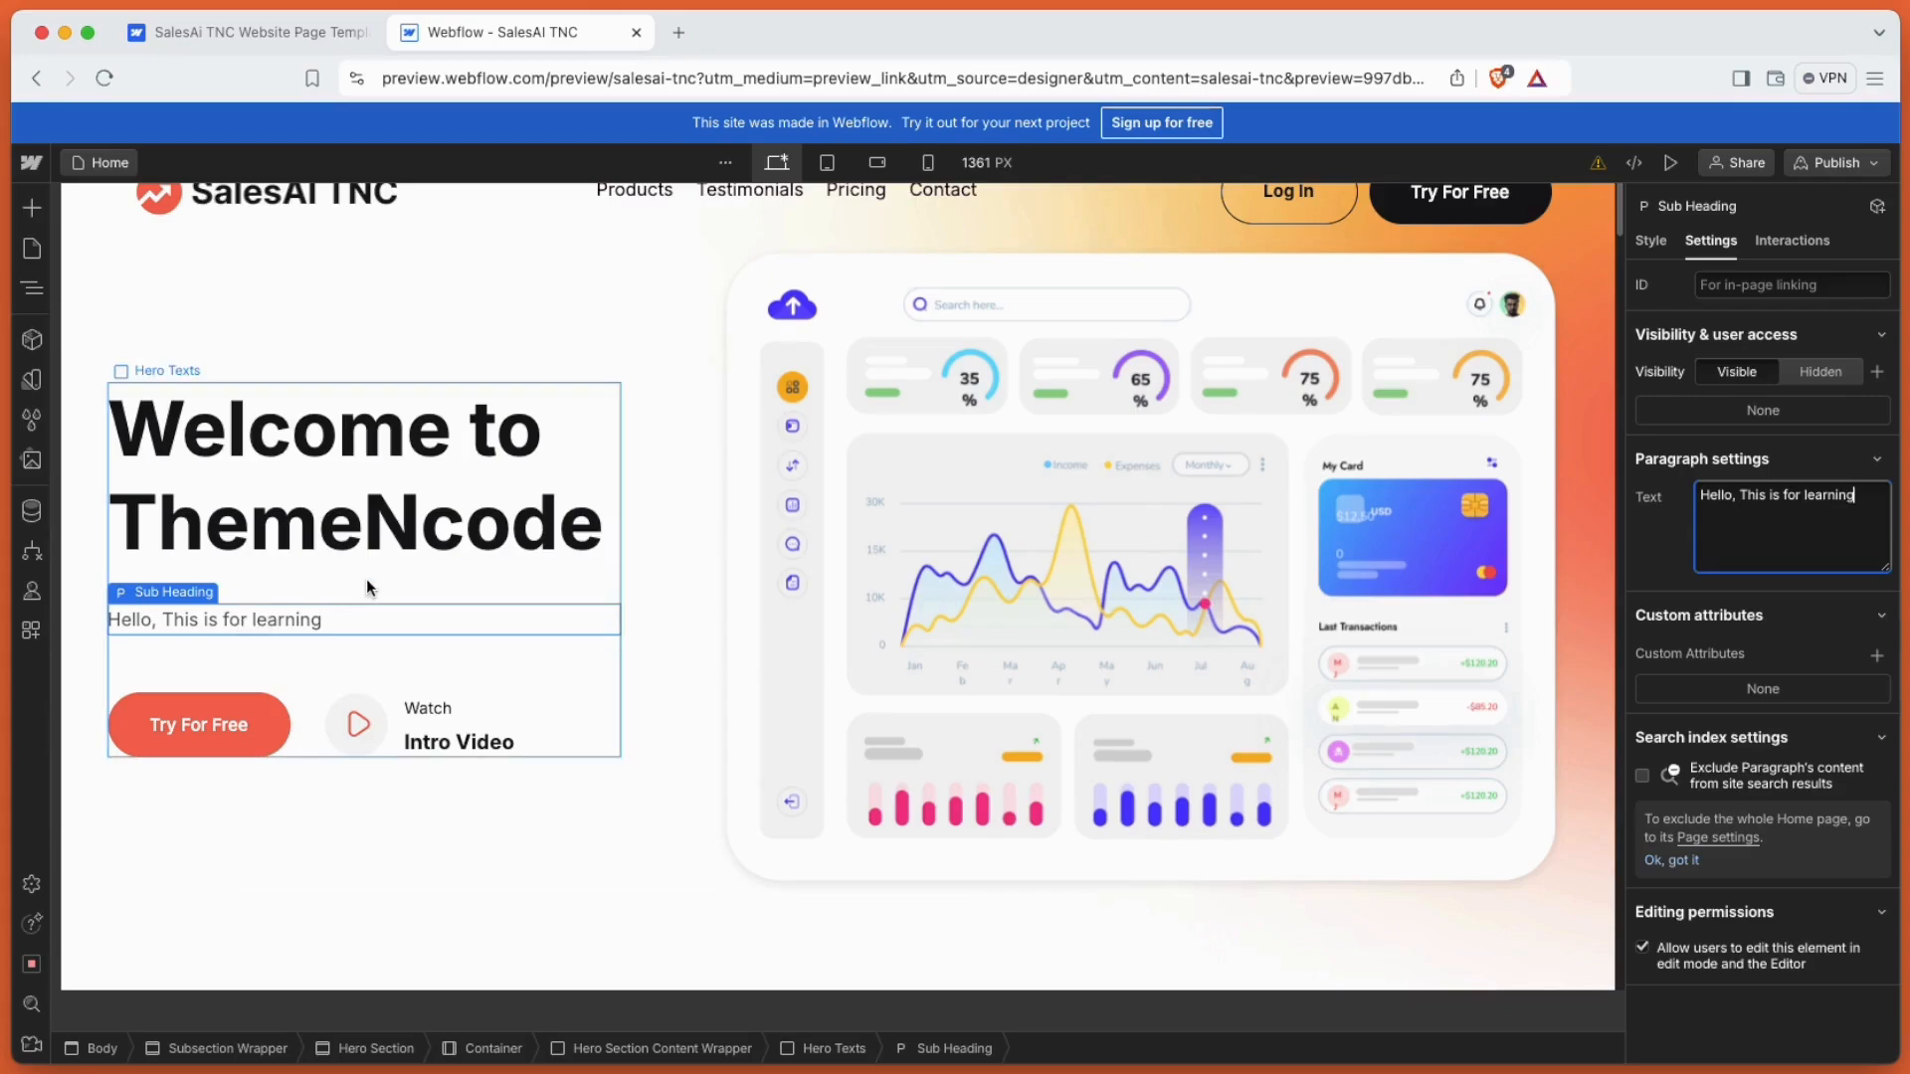
Inspect the settings of the hero's Try For Free button, the 20000+ counter heading and the caption below it.
{"action": "left_click", "coordinate": [239, 721]}
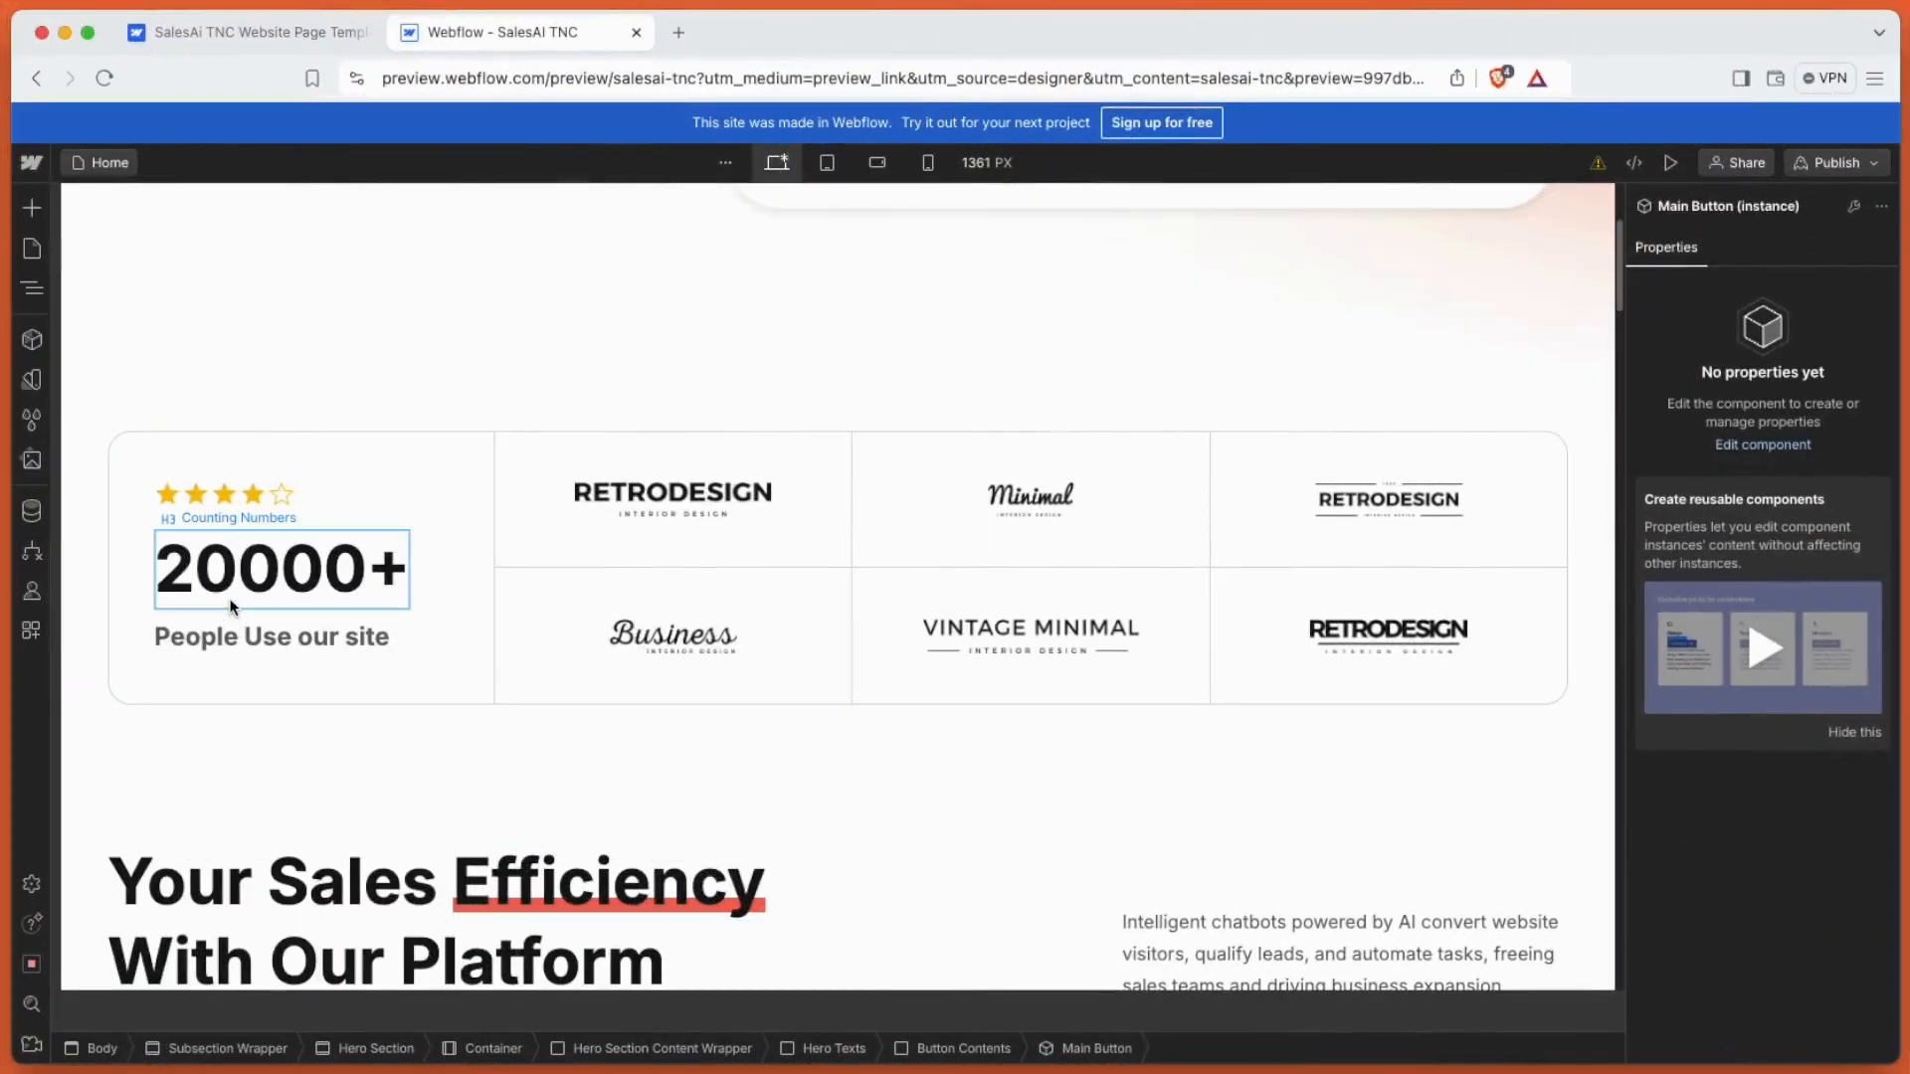
{"action": "left_click", "coordinate": [231, 604]}
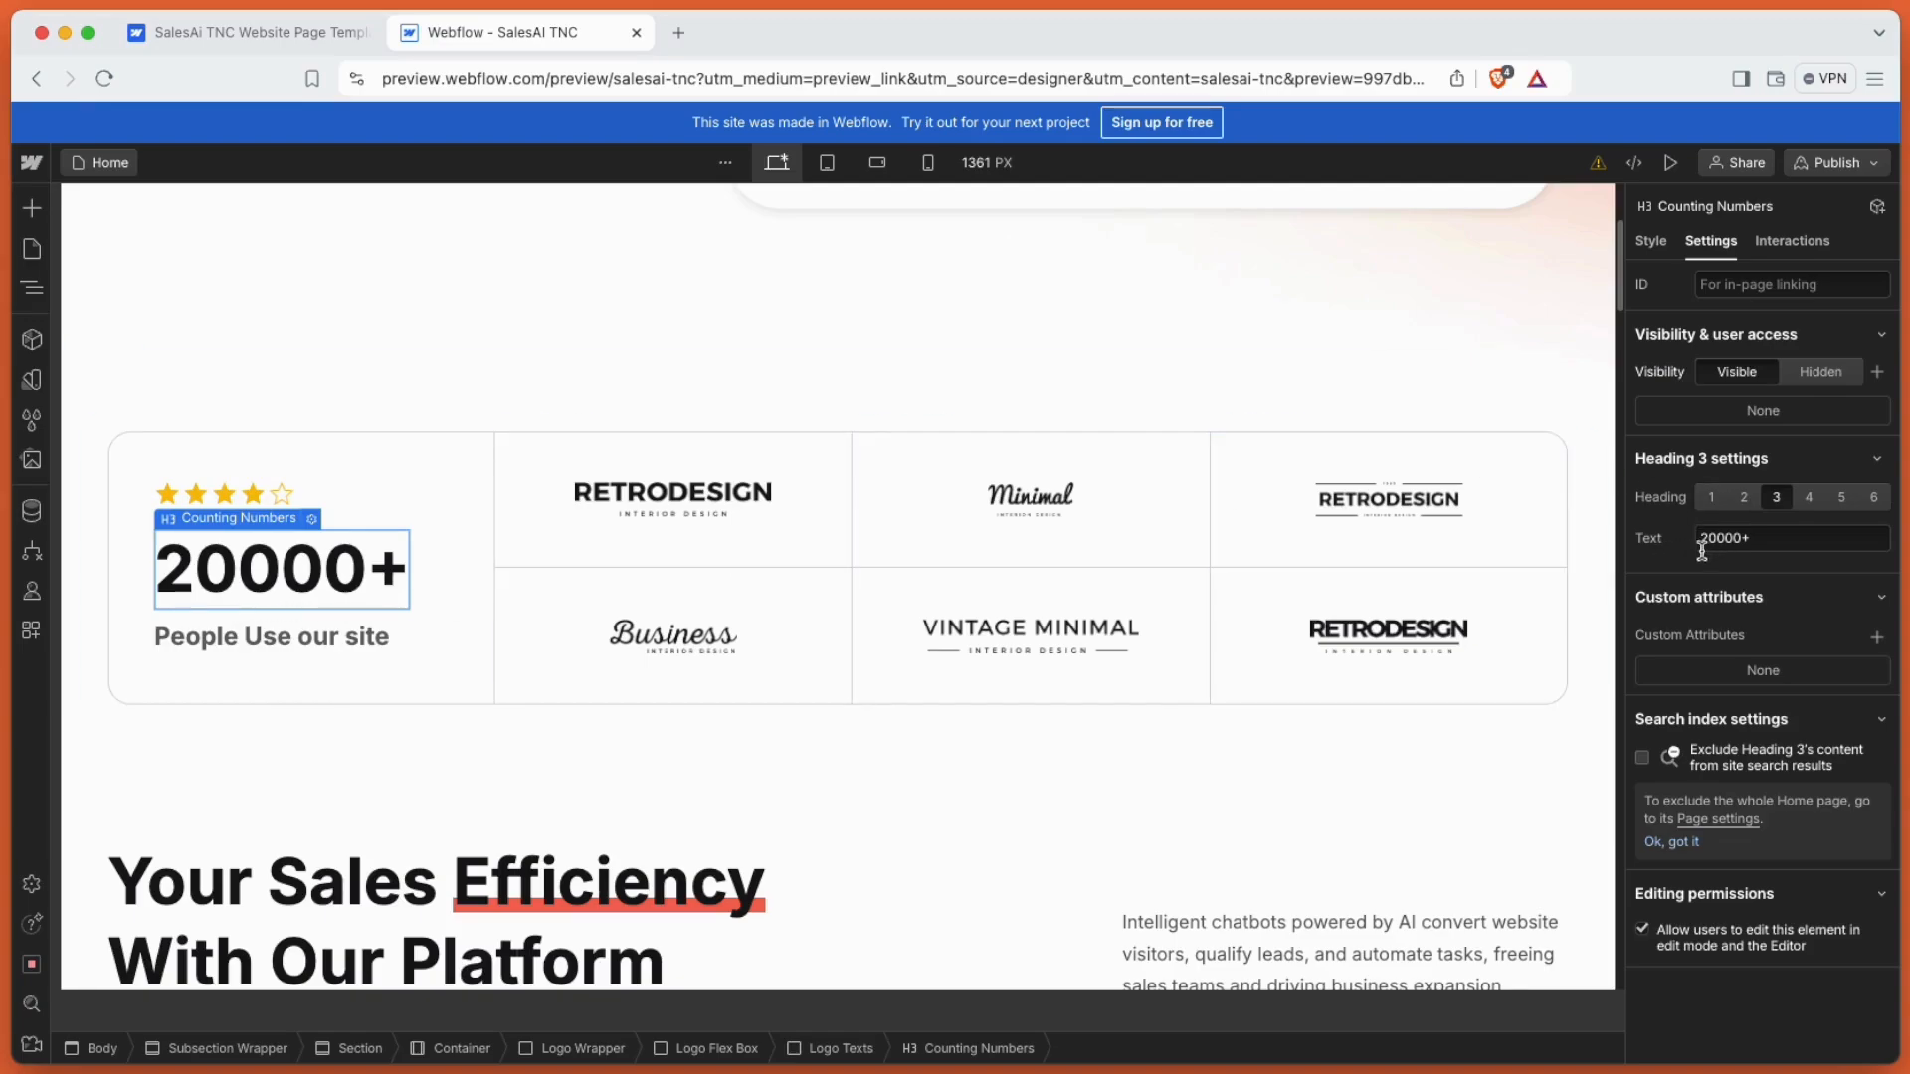
{"action": "left_click", "coordinate": [341, 665]}
Inspect the settings of the Your Sales Efficiency heading and the Data Integration card's heading and icon.
{"action": "scroll", "coordinate": [684, 708], "scroll_direction": "down", "scroll_amount": 6}
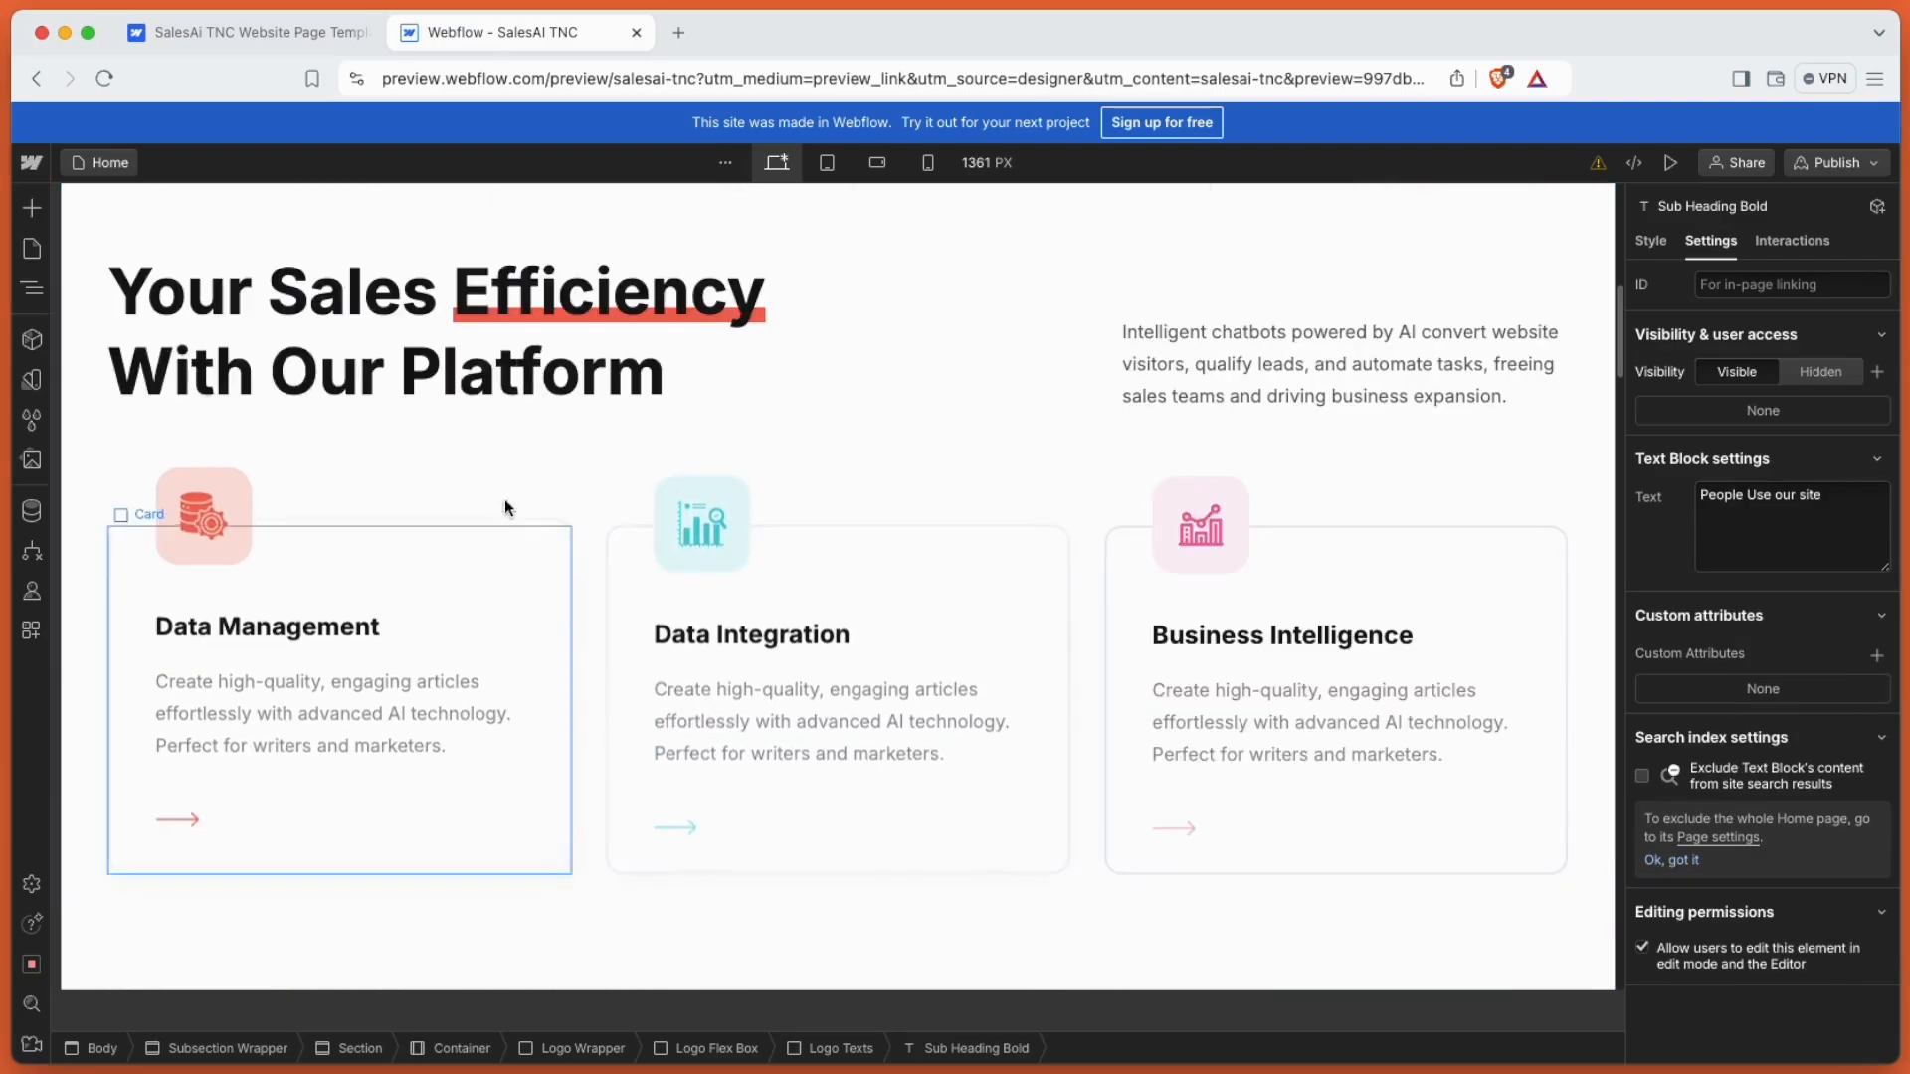
{"action": "left_click", "coordinate": [495, 372]}
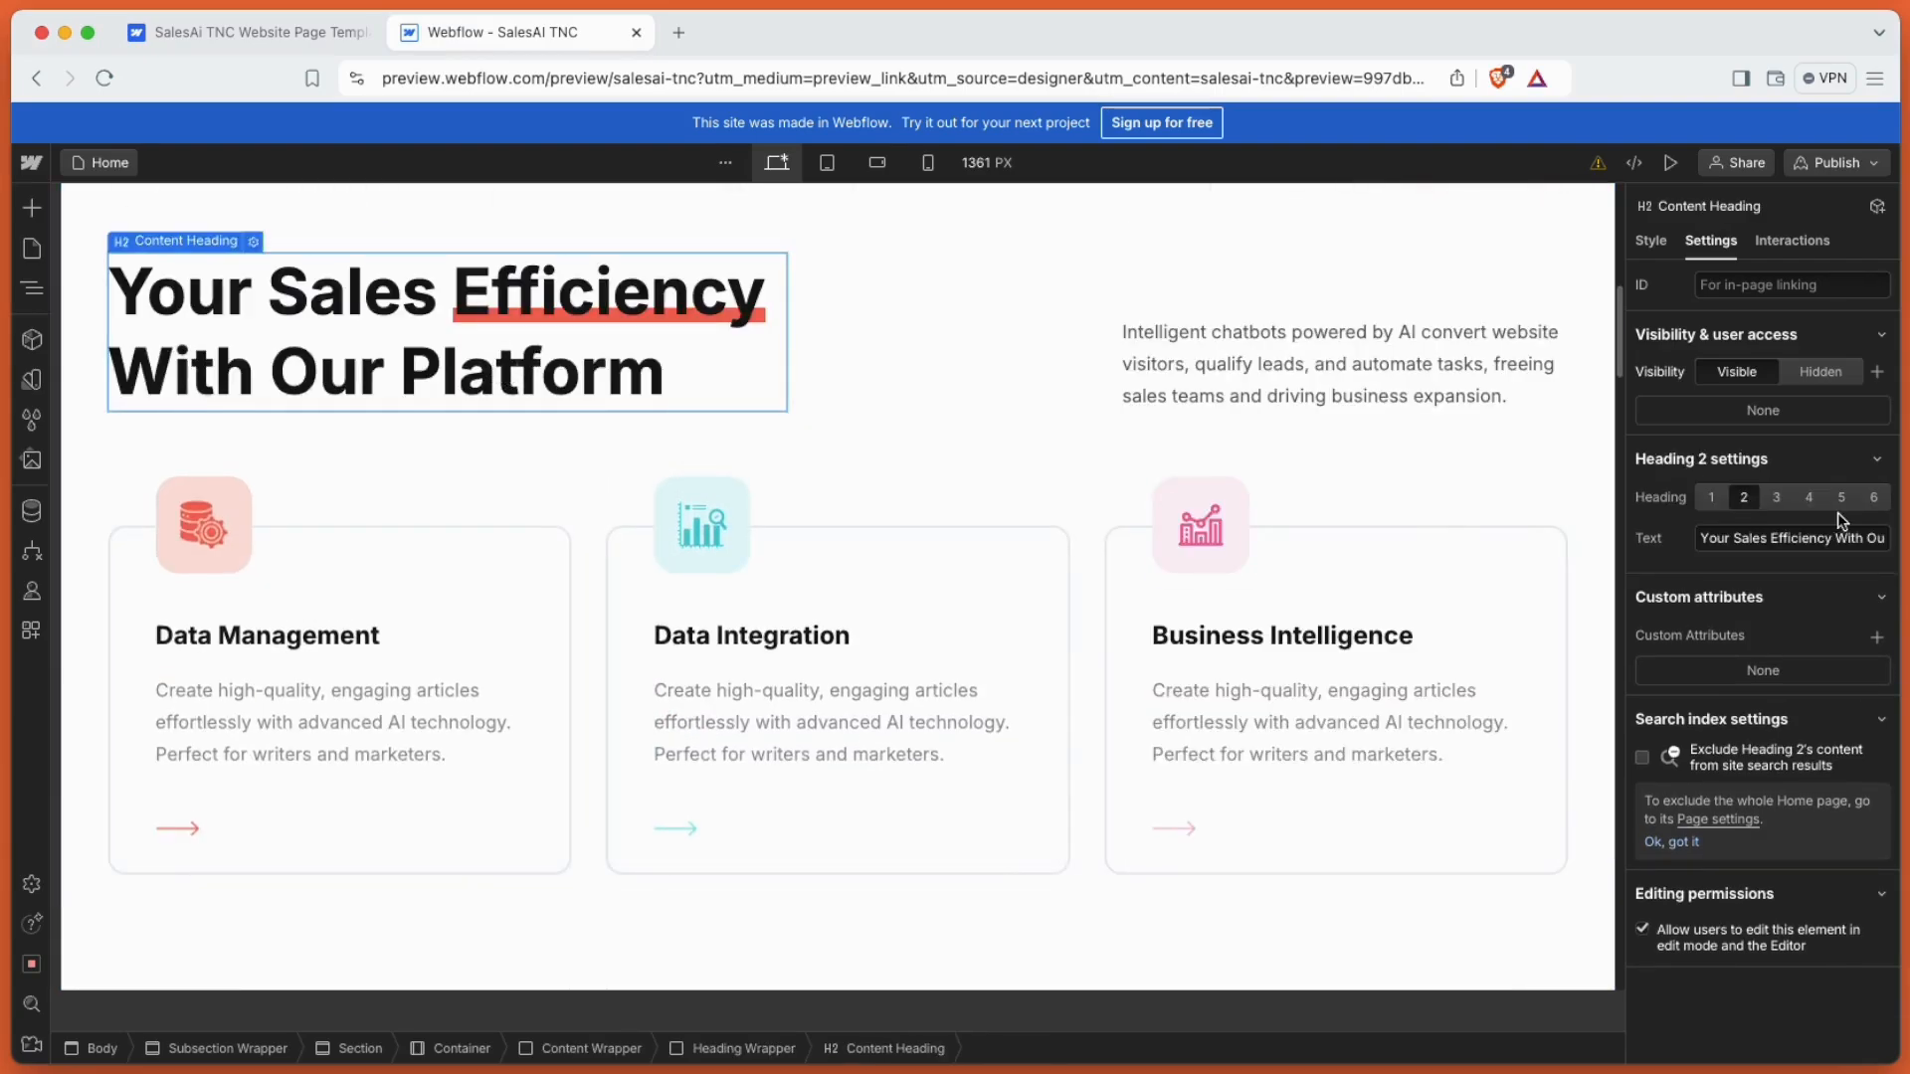
{"action": "left_click", "coordinate": [824, 641]}
{"action": "left_click", "coordinate": [741, 623]}
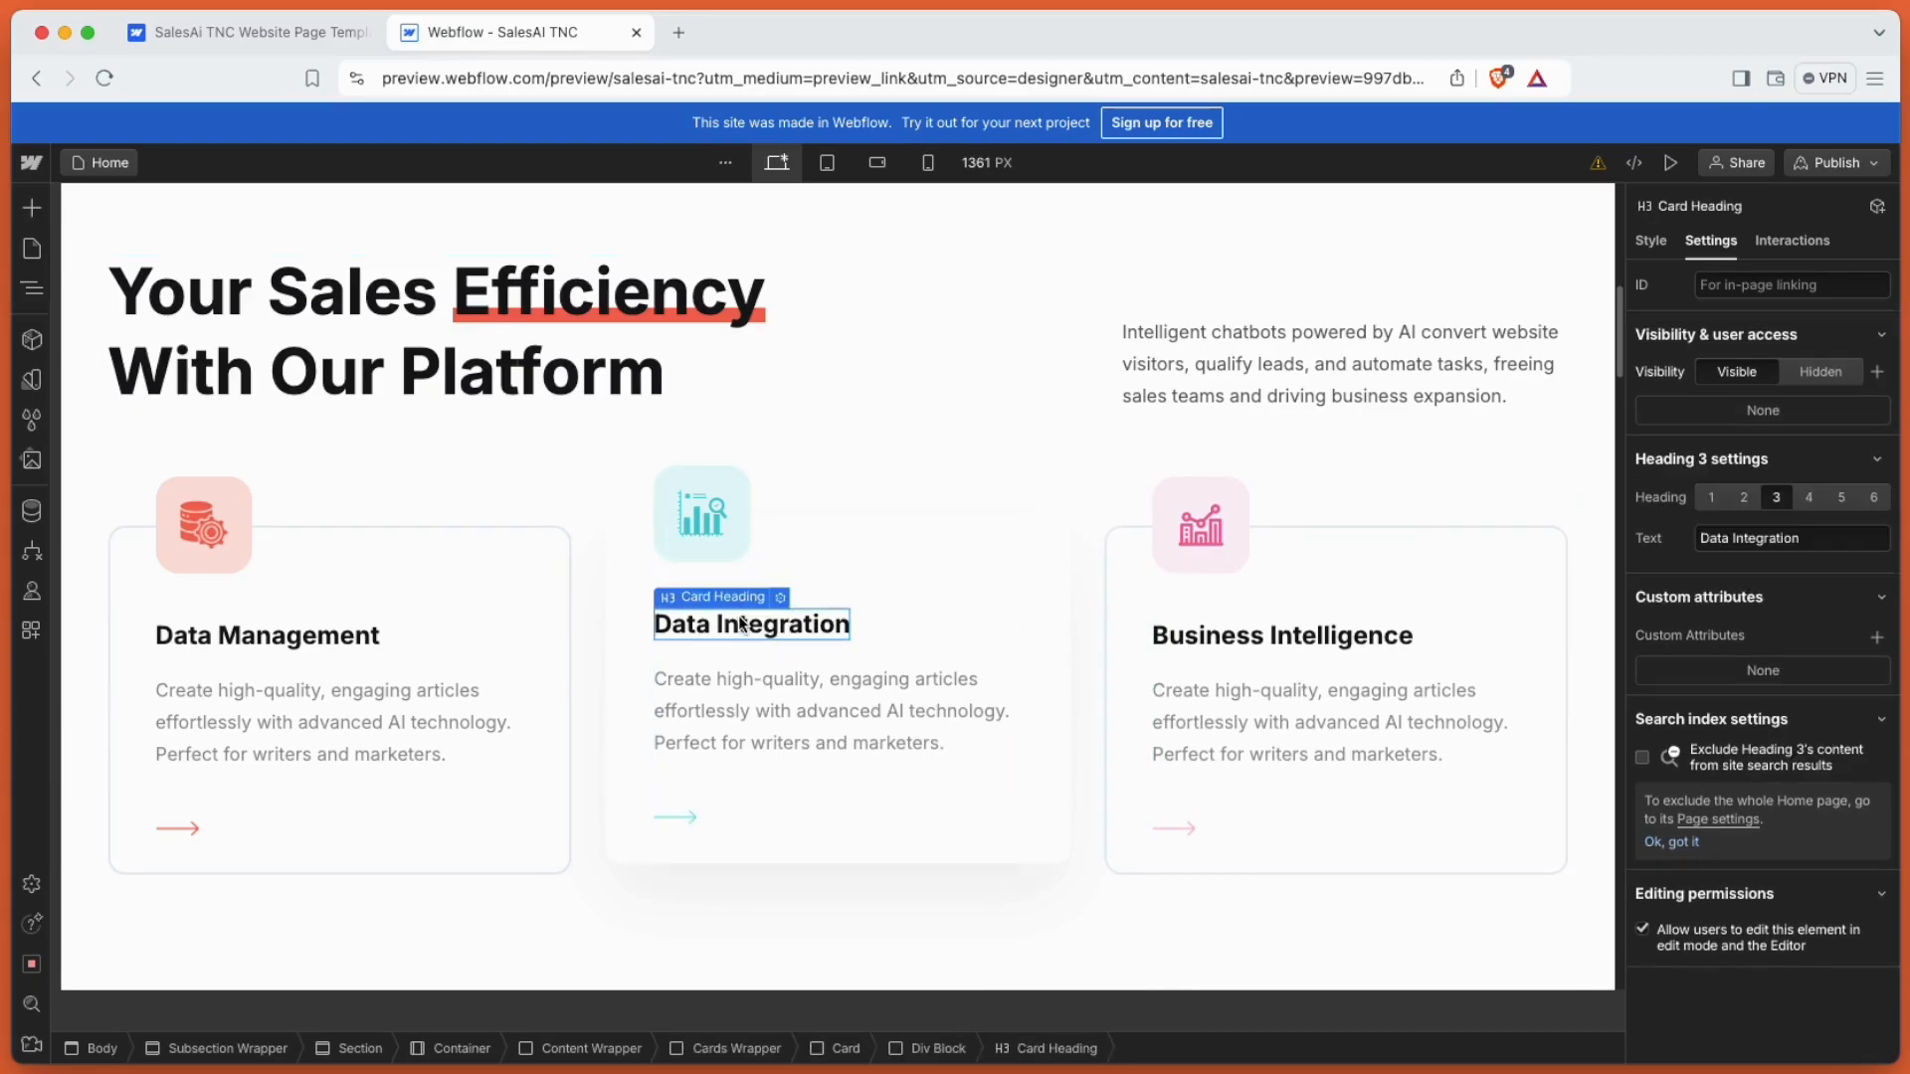
{"action": "left_click", "coordinate": [697, 529]}
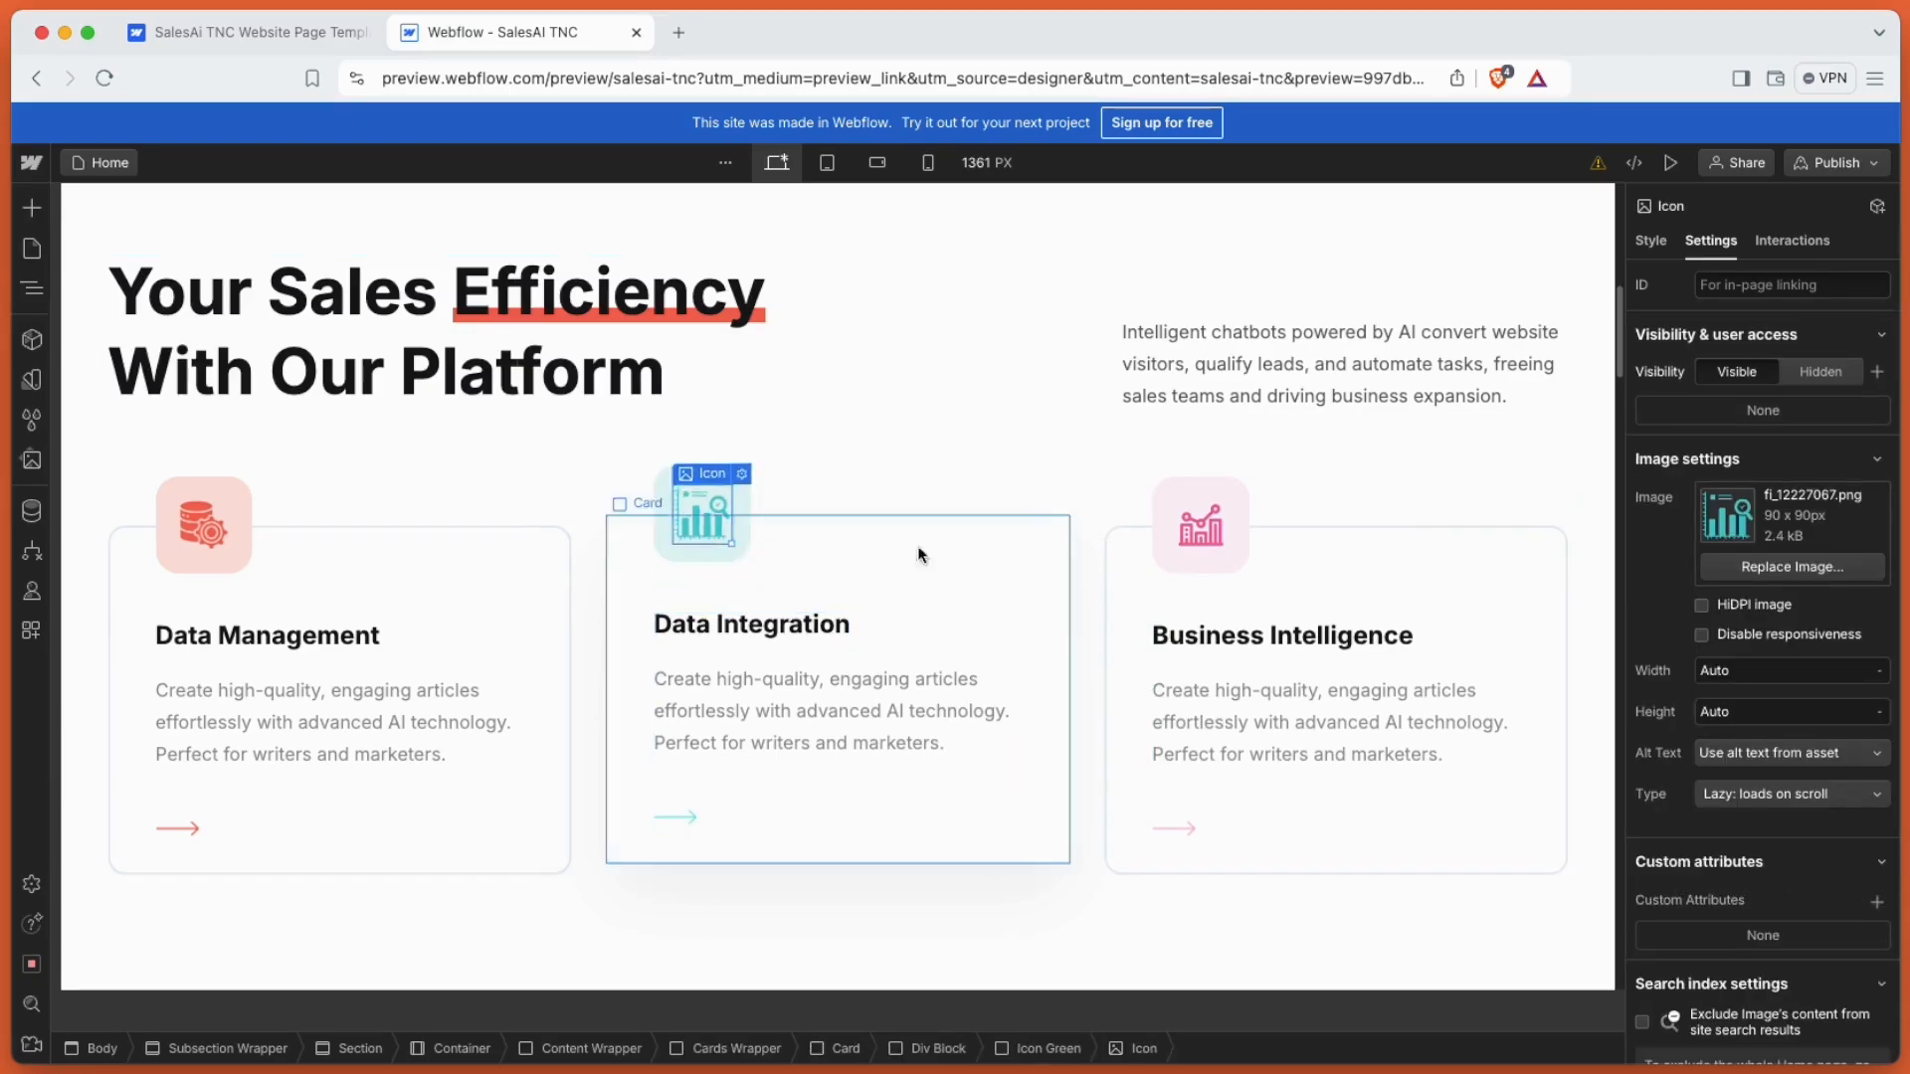
{"action": "scroll", "coordinate": [1168, 625], "scroll_direction": "down", "scroll_amount": 6}
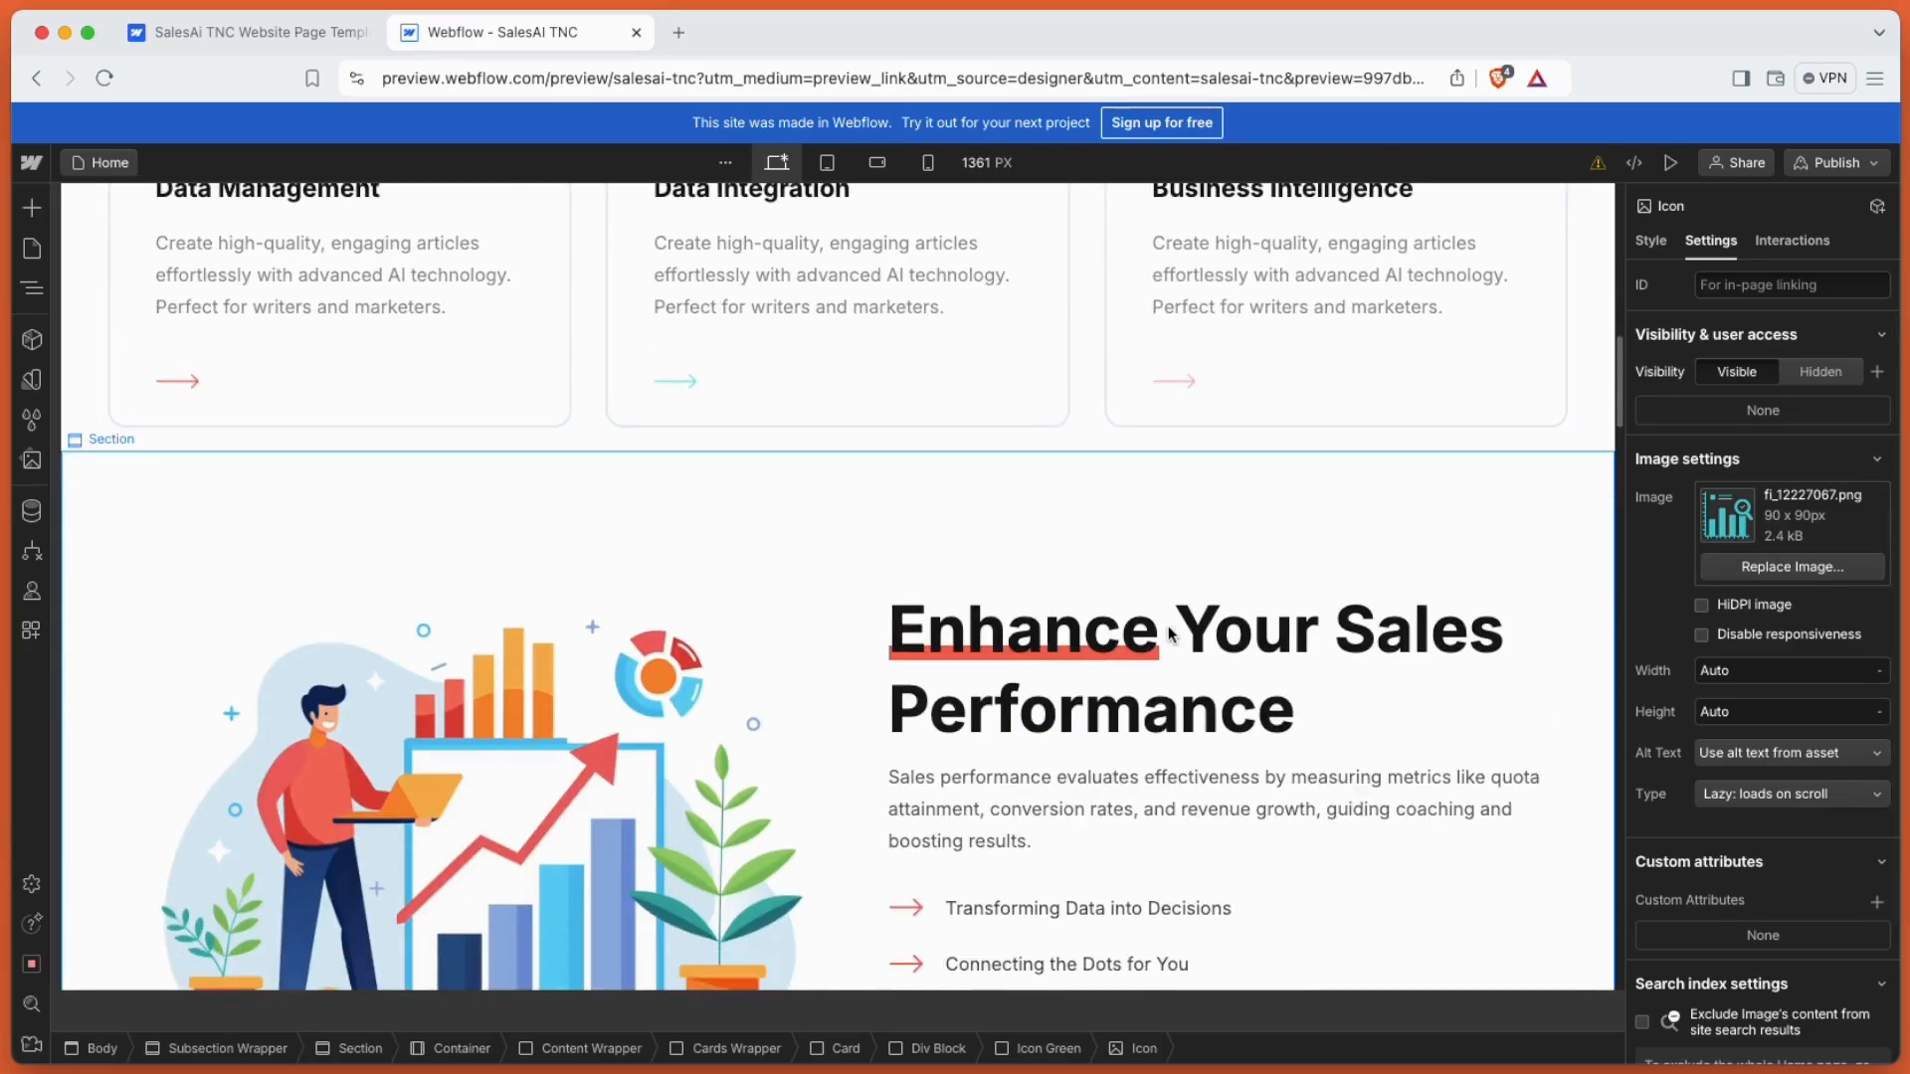
Inspect the settings of the Enhance Your Sales Performance heading and the illustration beside it.
{"action": "left_click", "coordinate": [1111, 569]}
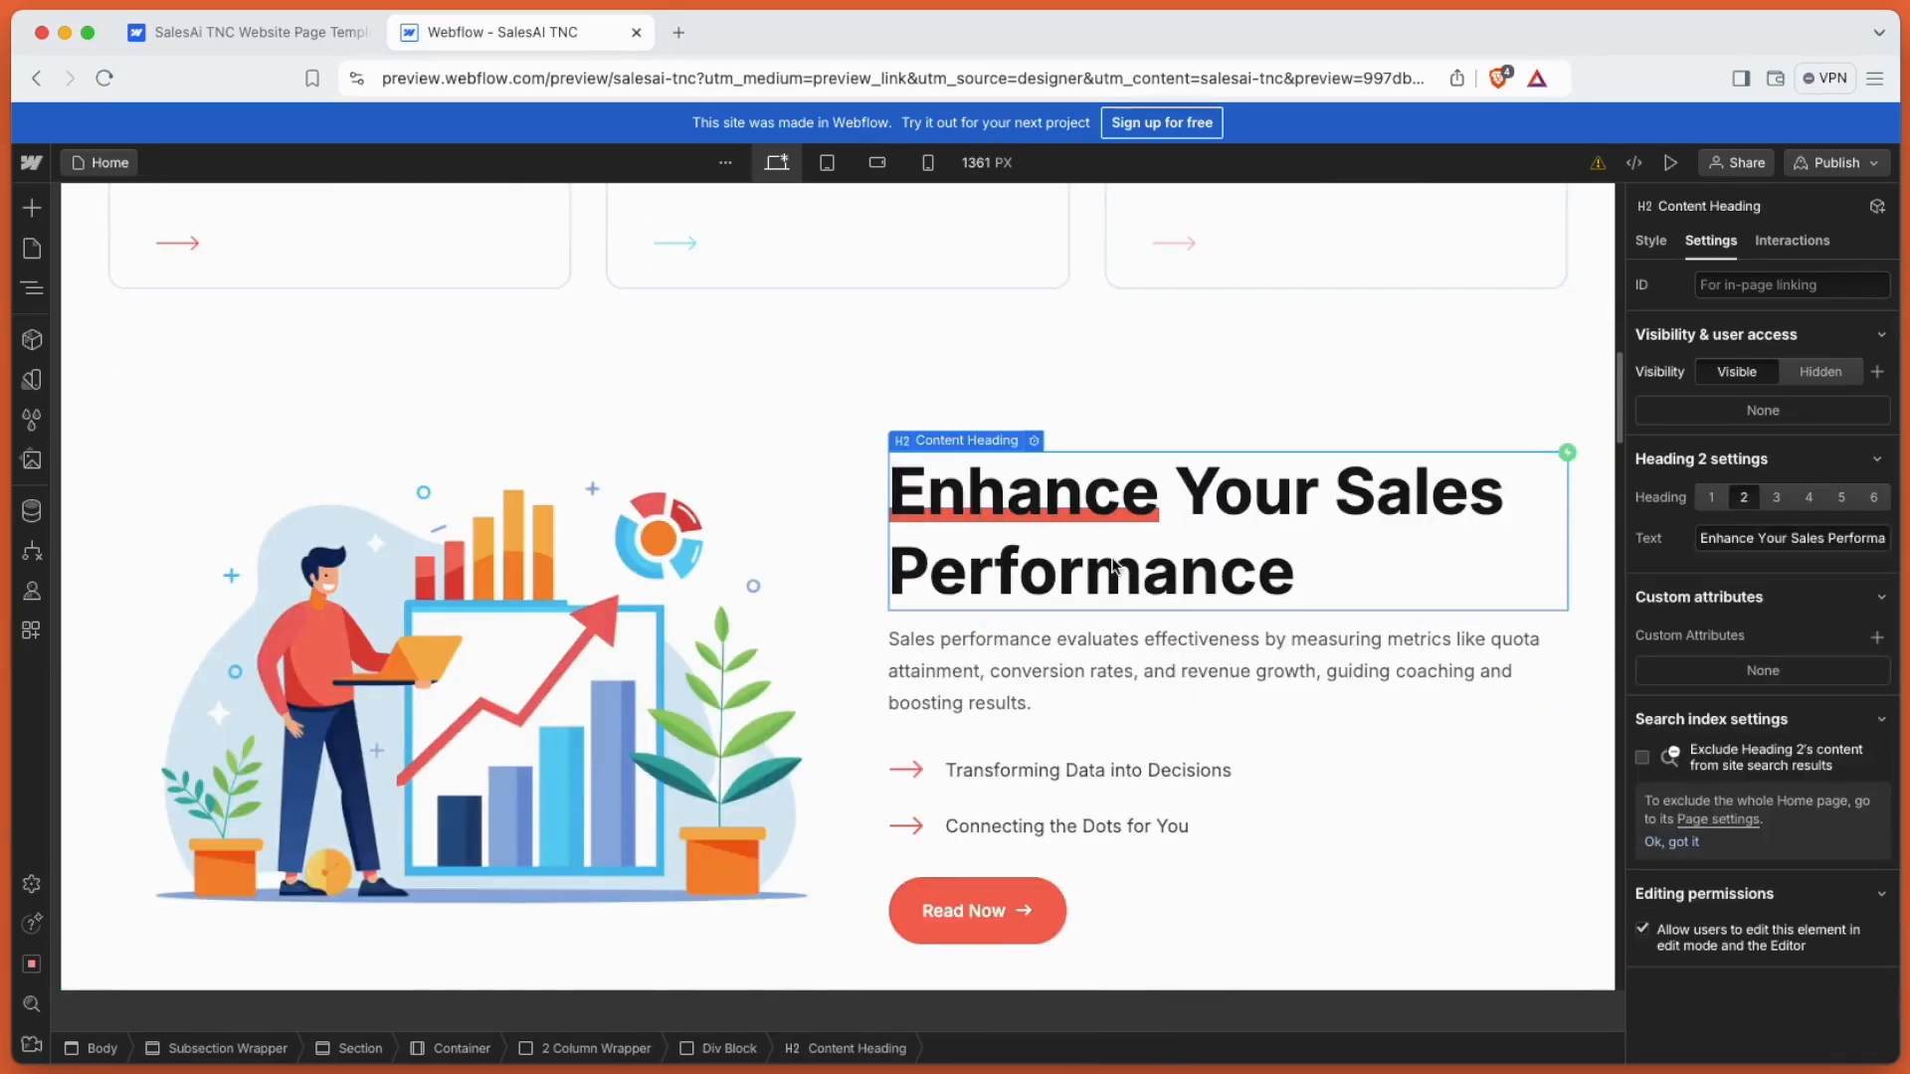
{"action": "left_click", "coordinate": [664, 665]}
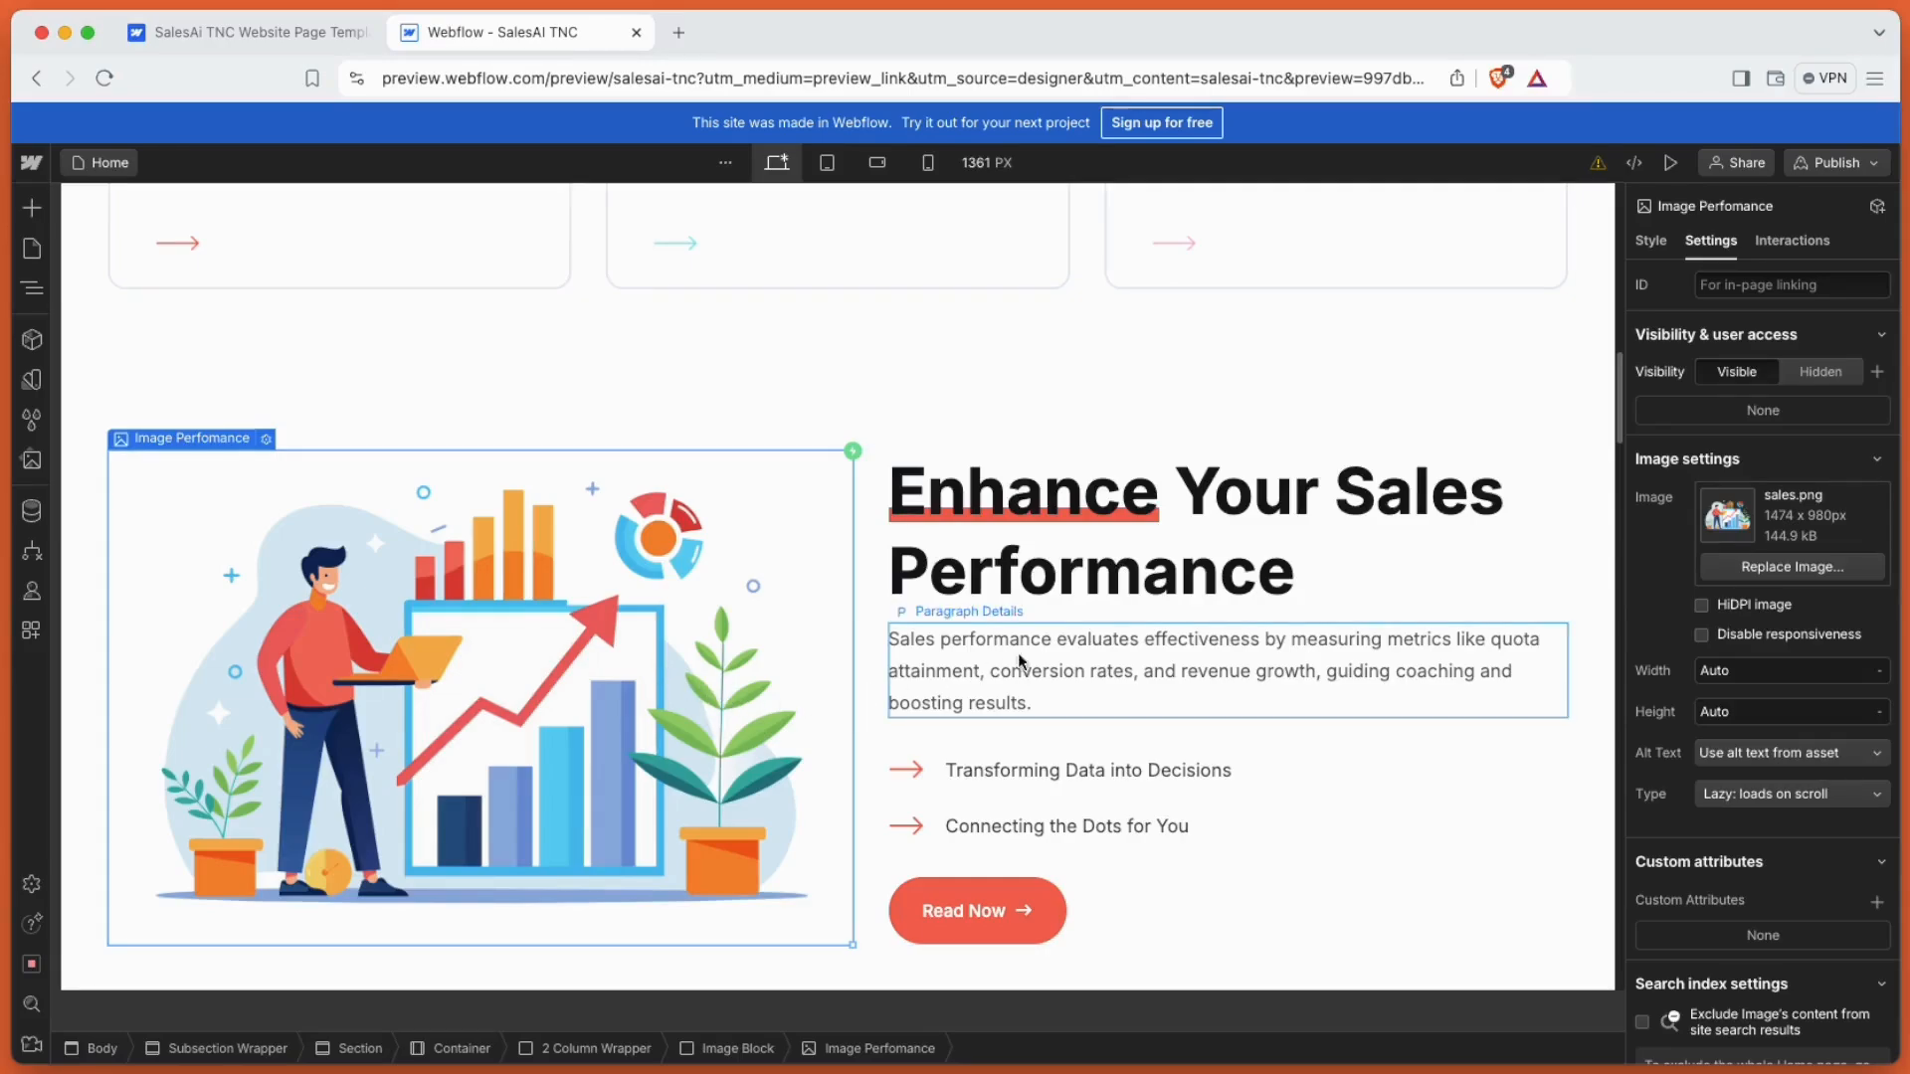
Change the text of the Read Now button in the sales performance section to "click here".
{"action": "scroll", "coordinate": [1022, 660], "scroll_direction": "down", "scroll_amount": 3}
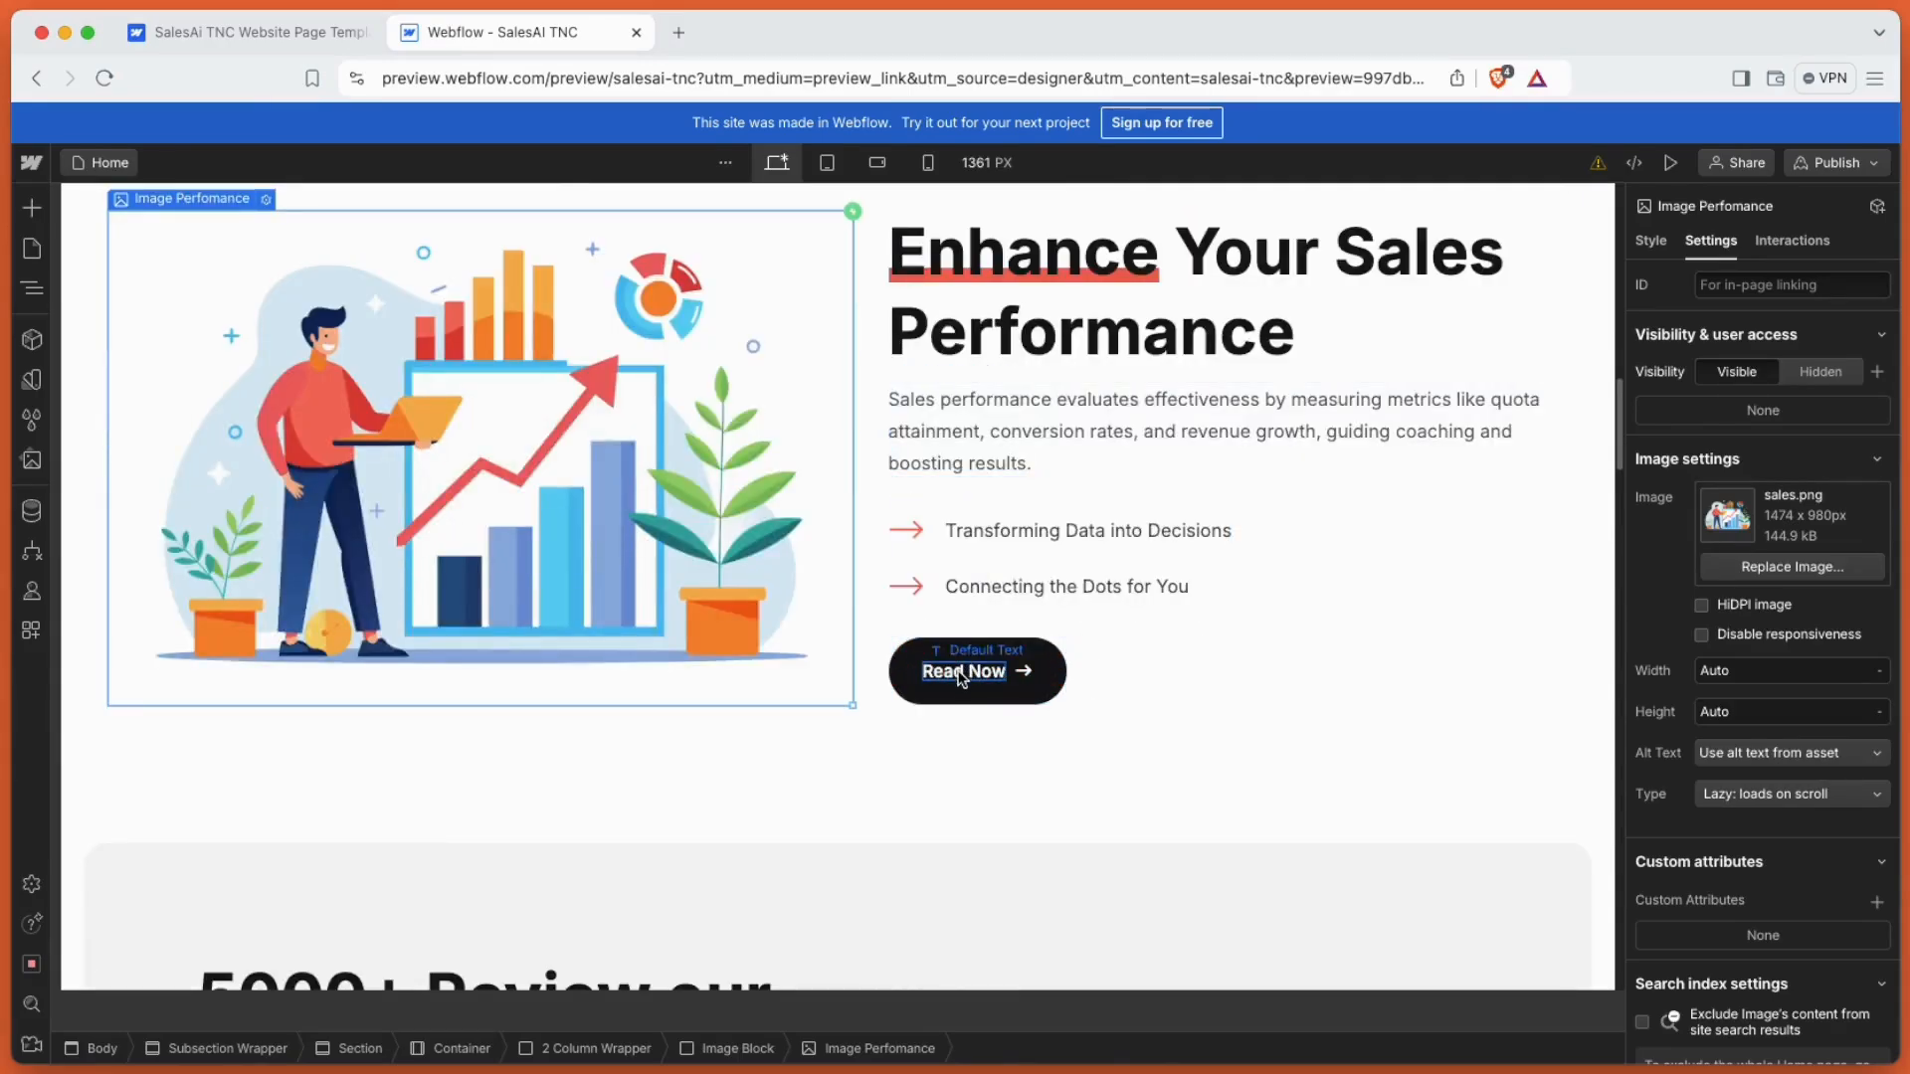
{"action": "left_click", "coordinate": [959, 674]}
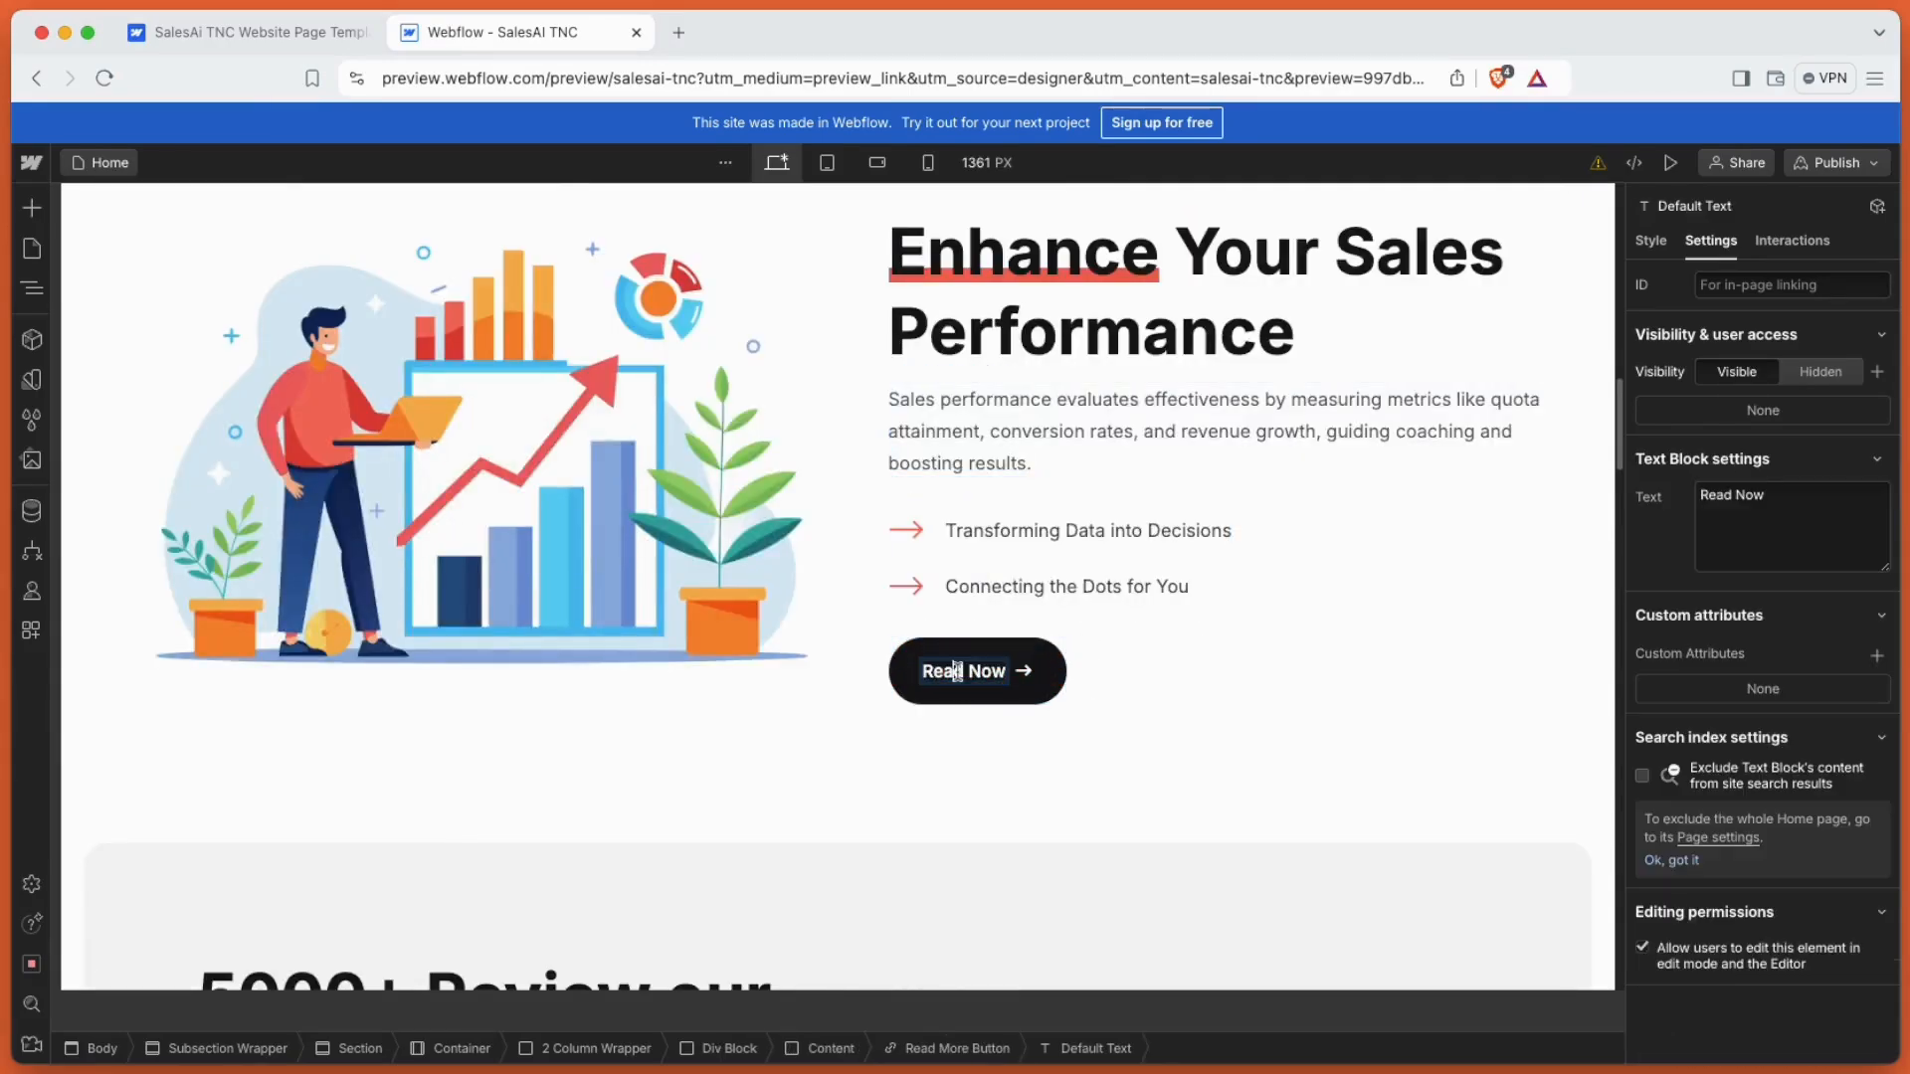
{"action": "triple_click", "coordinate": [1707, 502]}
{"action": "type", "text": "click here"}
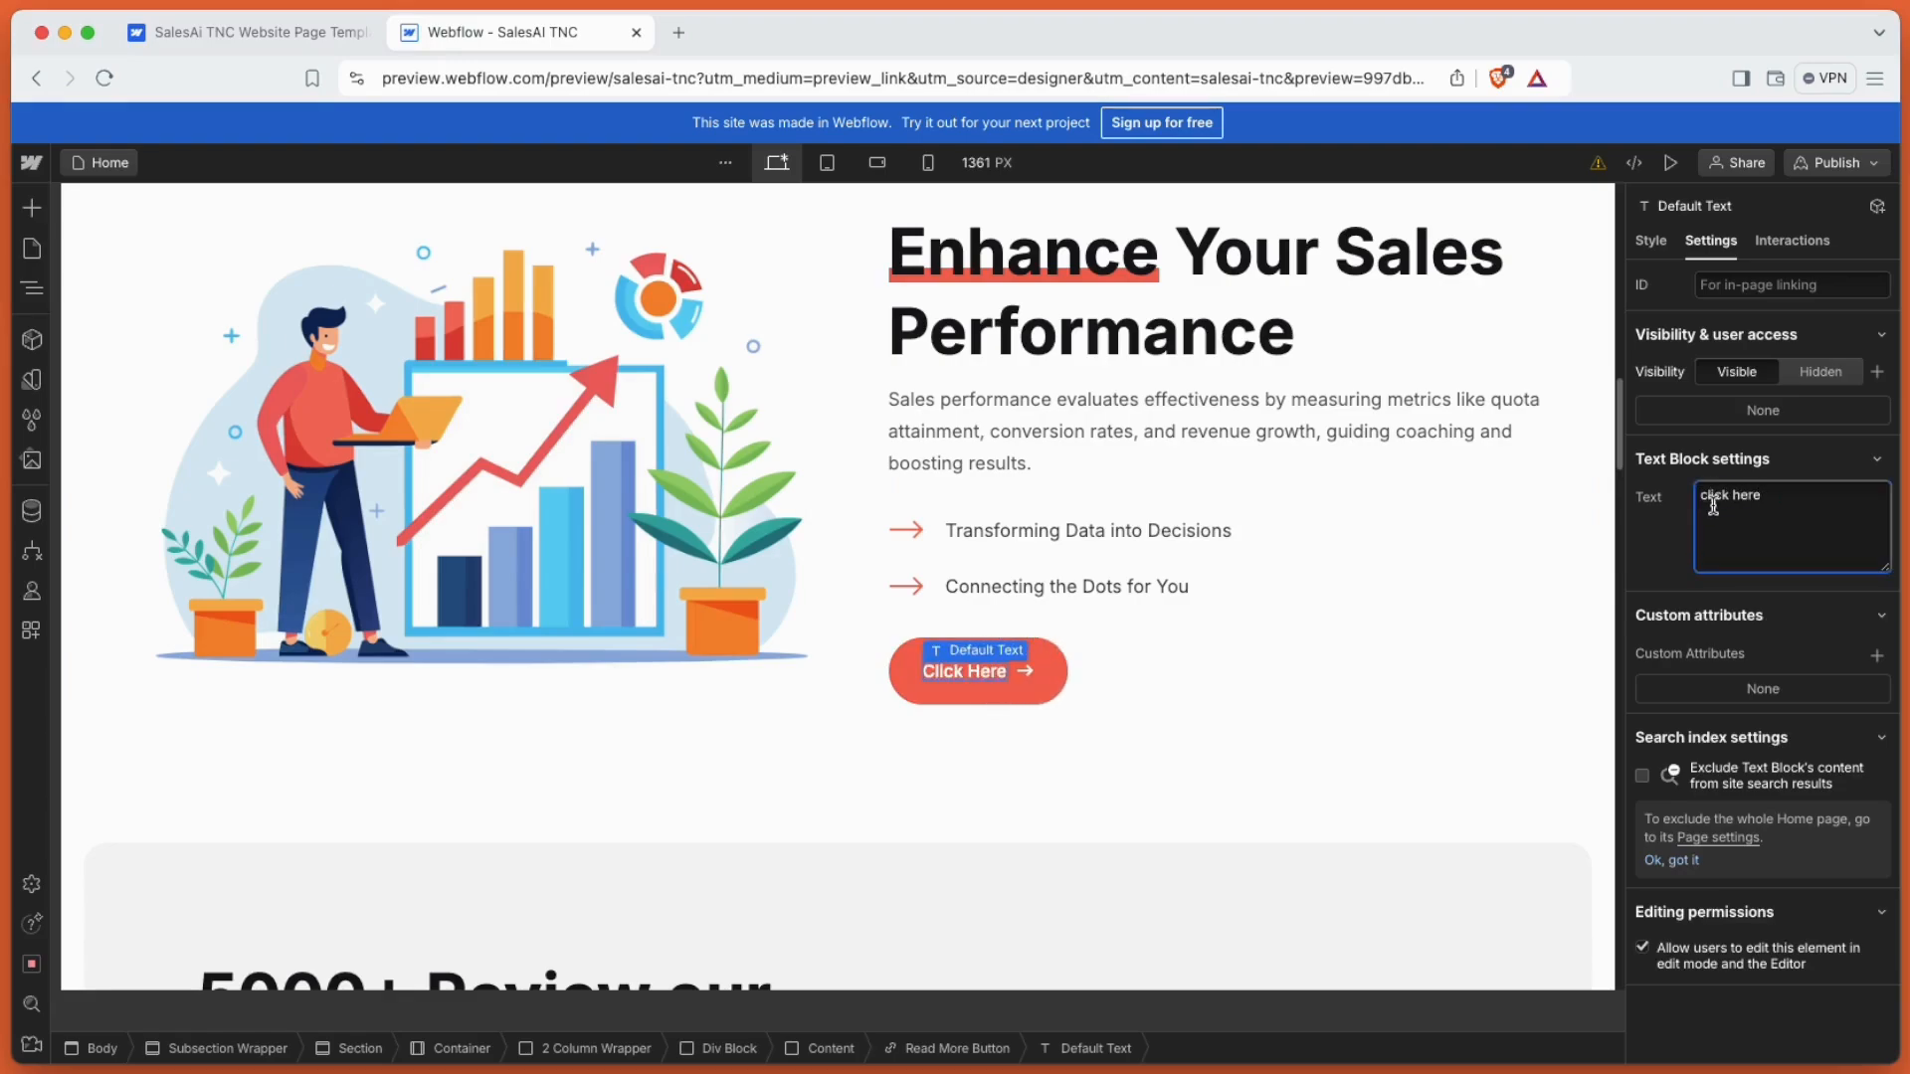
Inspect the link settings of the sales performance section's button and its preload options, keeping Default.
{"action": "left_click", "coordinate": [970, 695]}
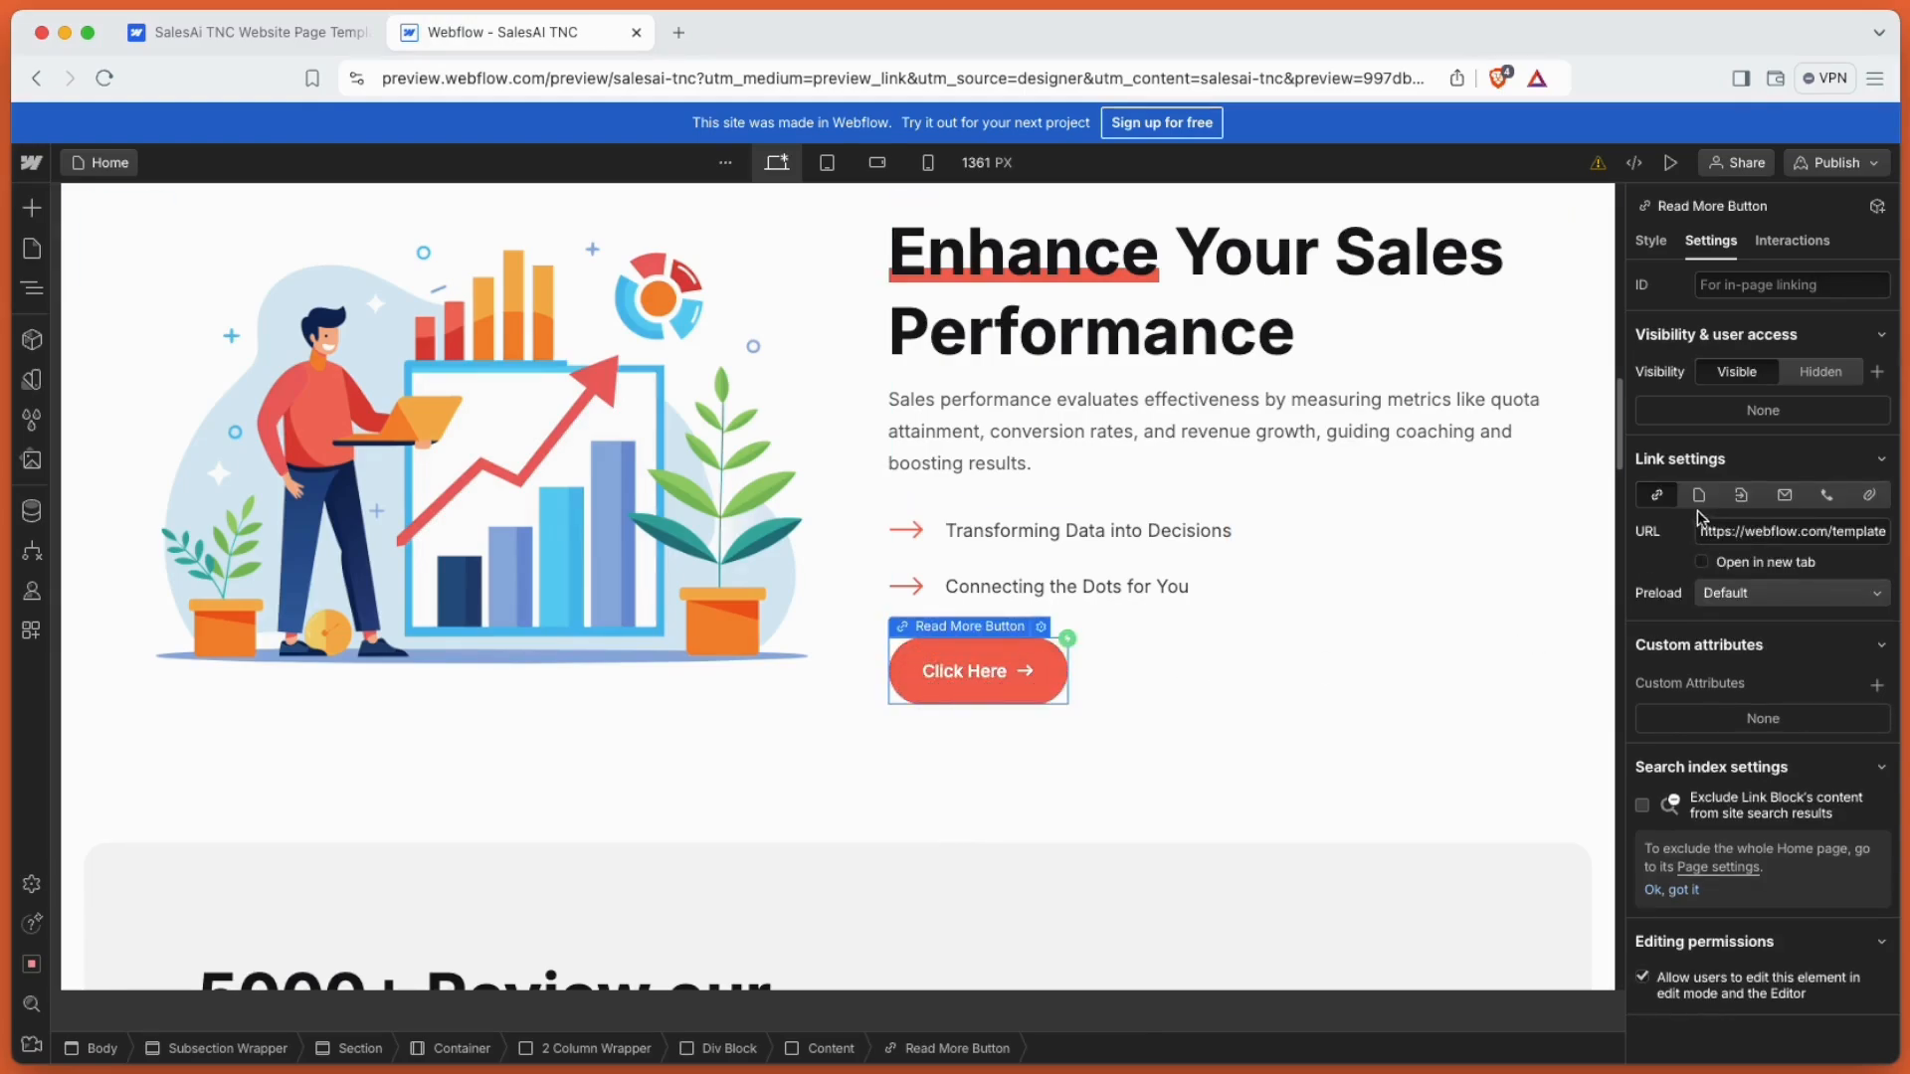
{"action": "left_click", "coordinate": [1788, 586]}
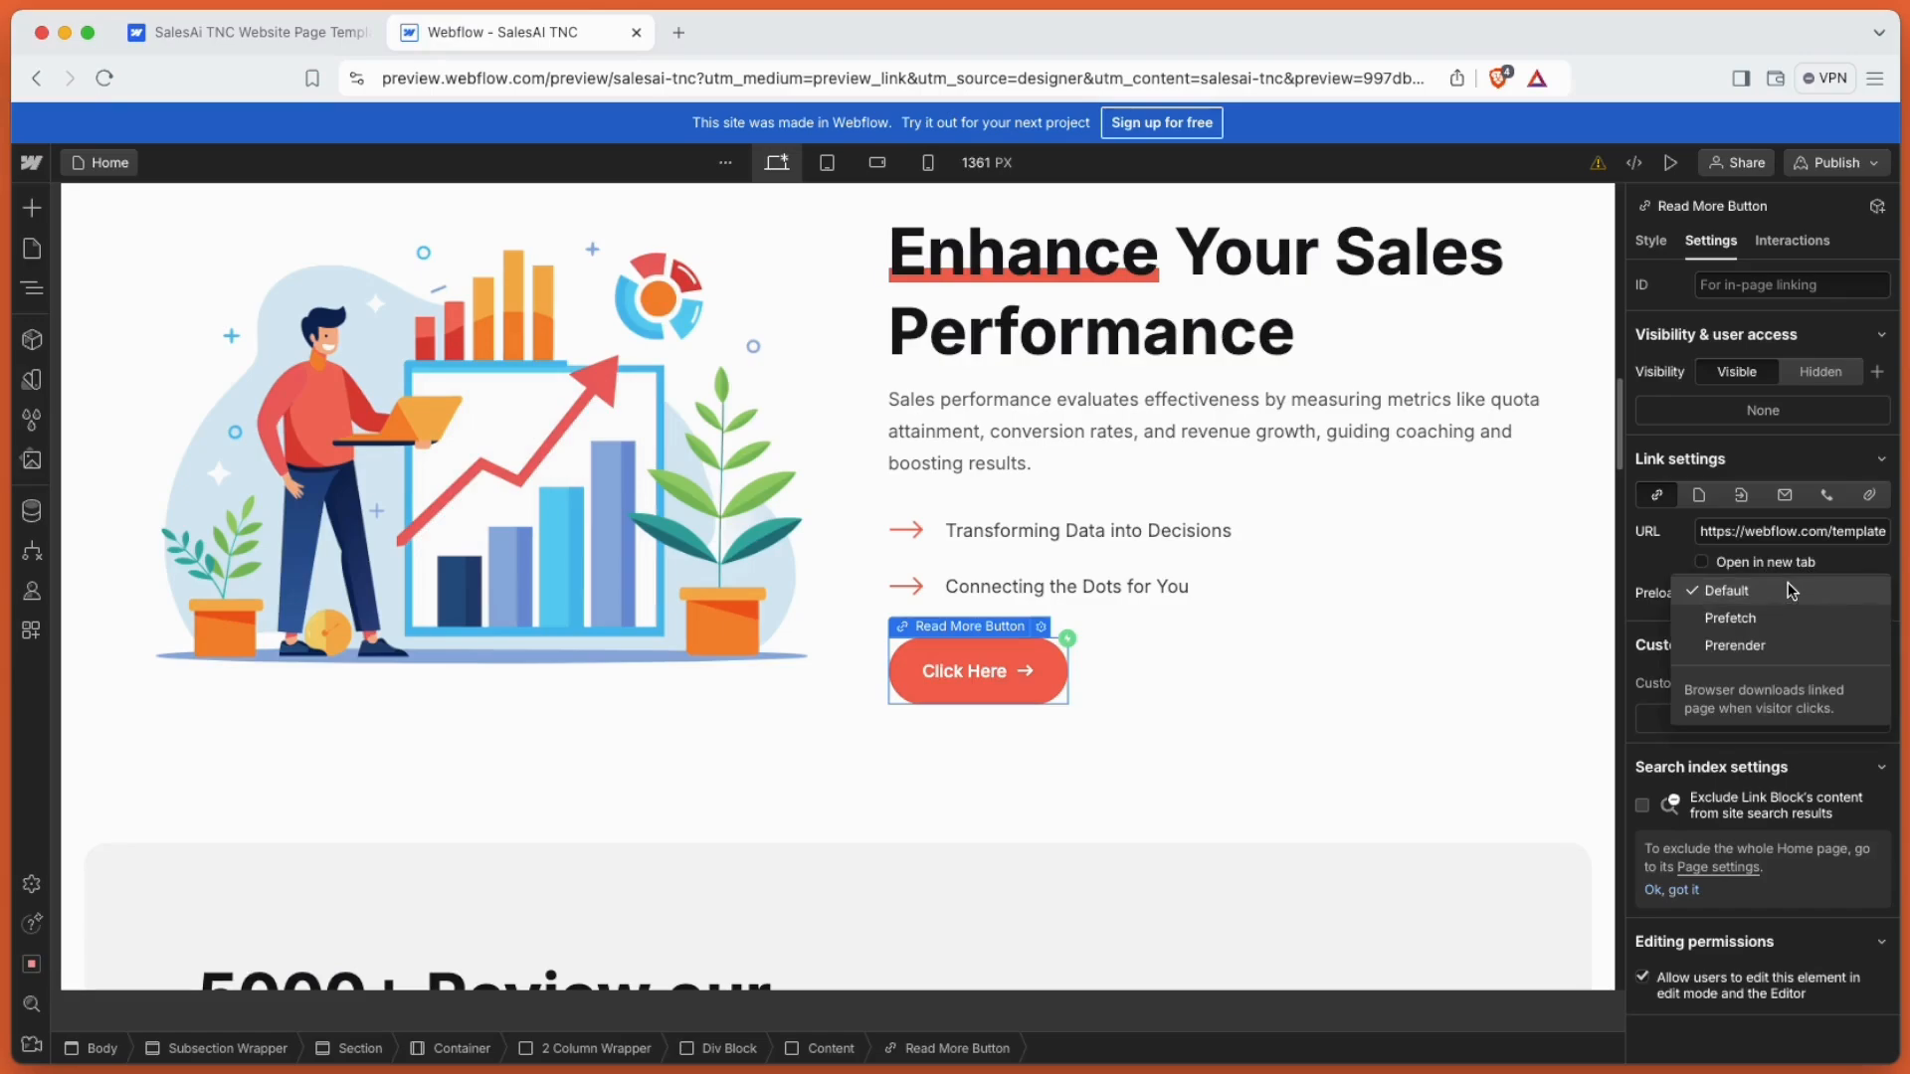
{"action": "left_click", "coordinate": [1788, 587]}
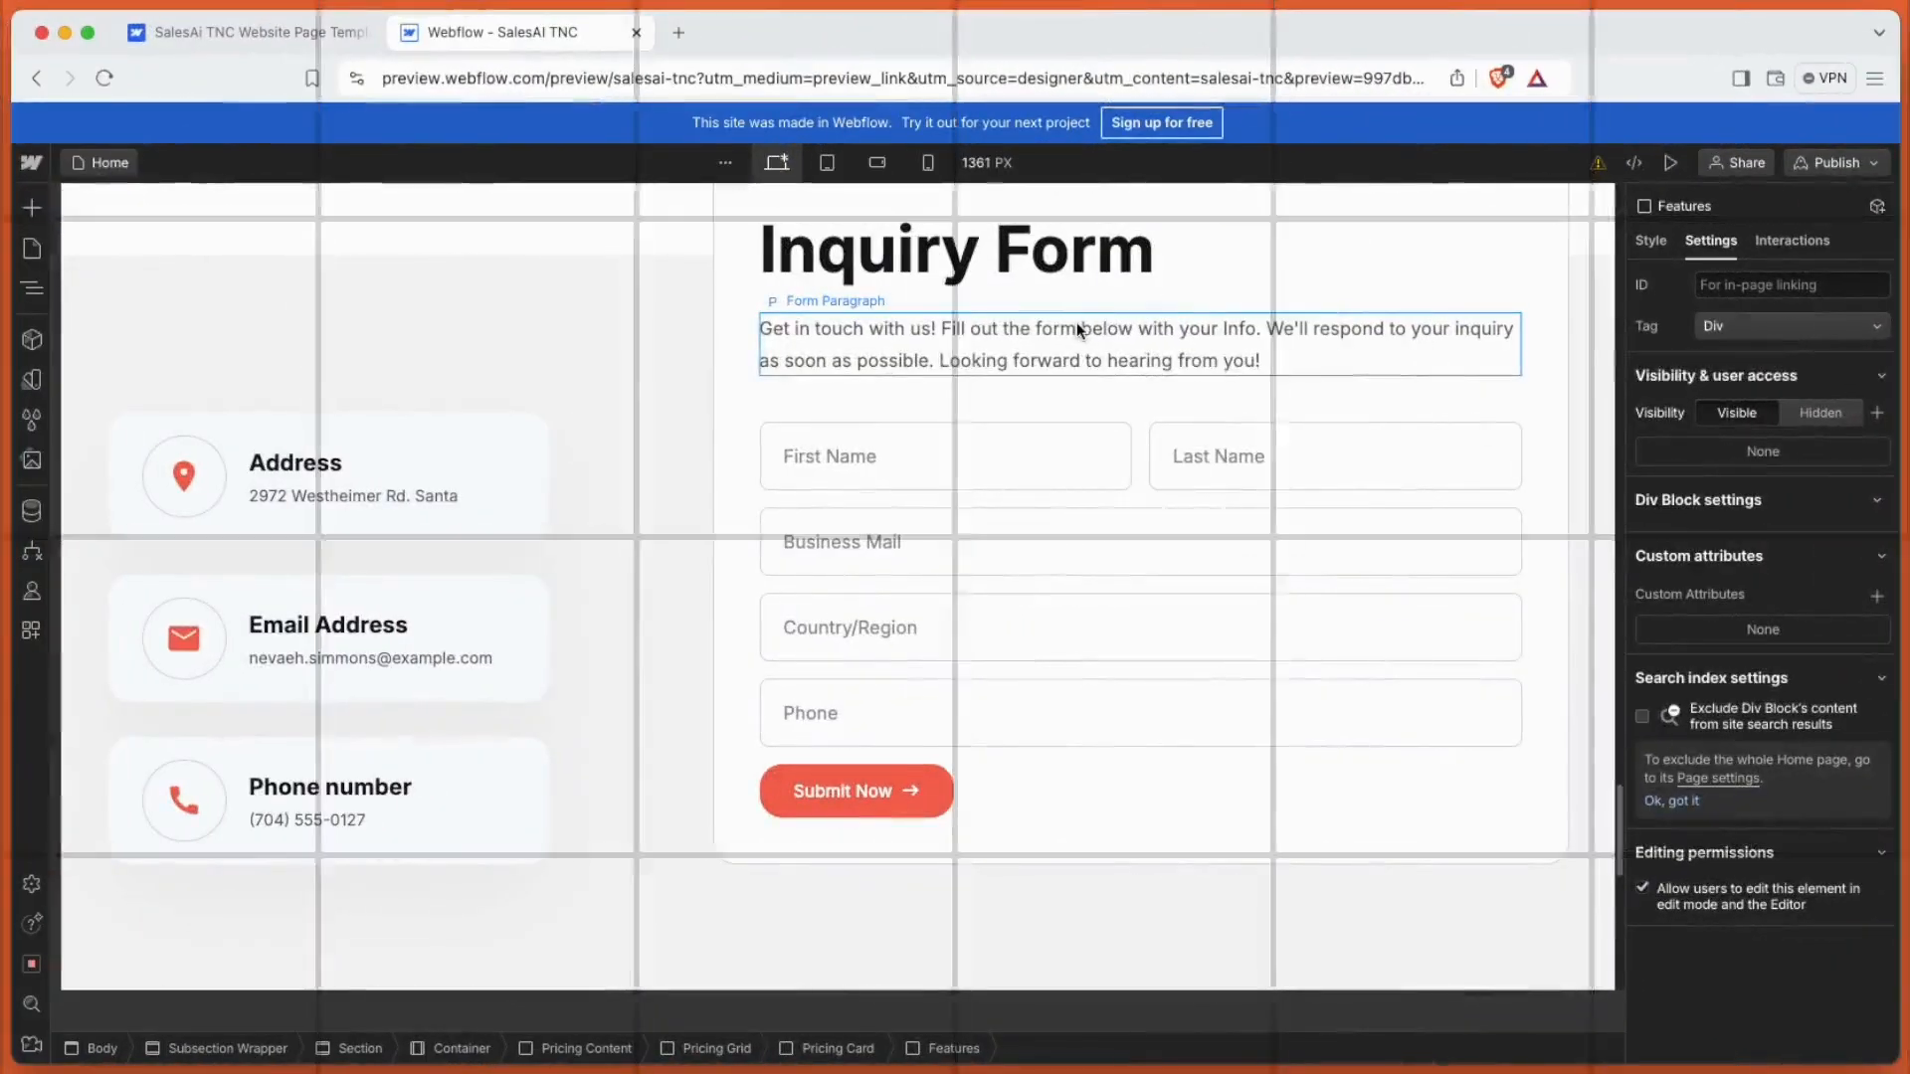
Inspect the settings of the Inquiry Form's introductory paragraph and heading.
{"action": "left_click", "coordinate": [1077, 320]}
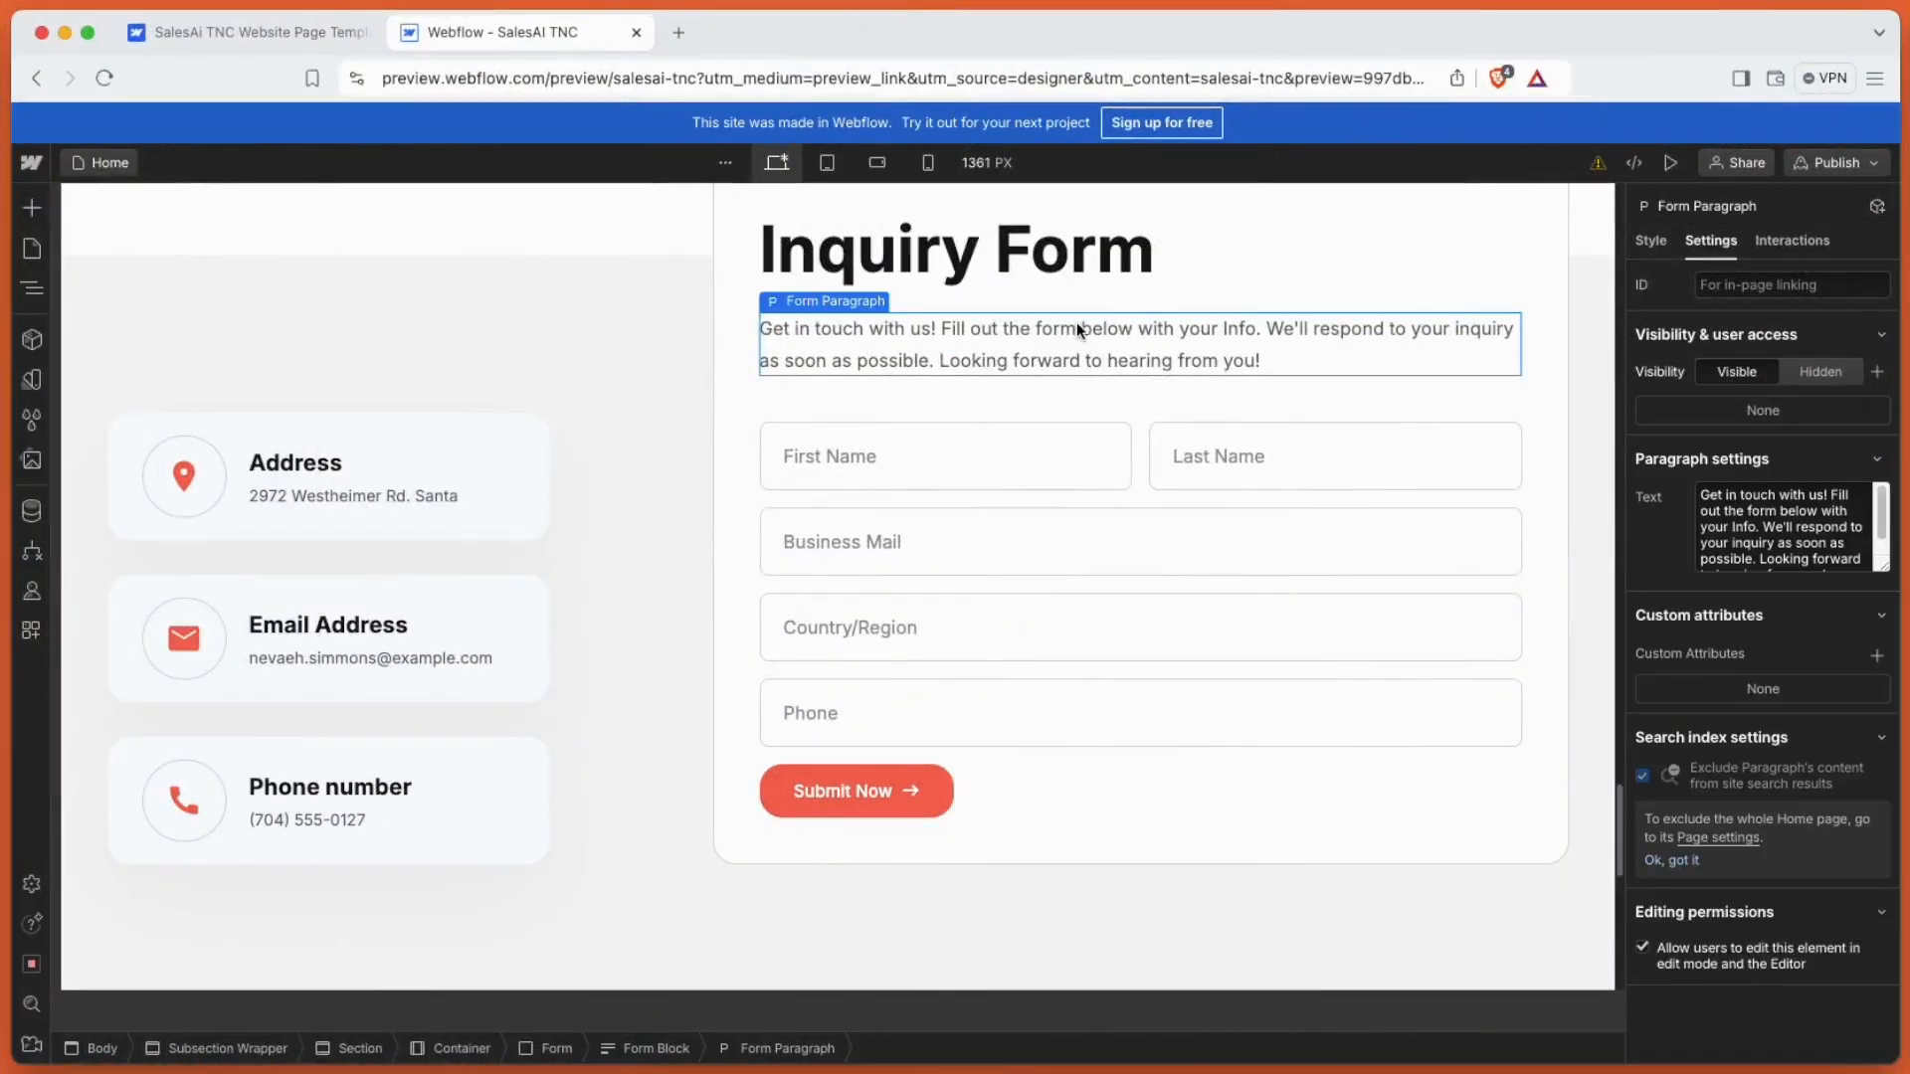
{"action": "left_click", "coordinate": [1069, 279]}
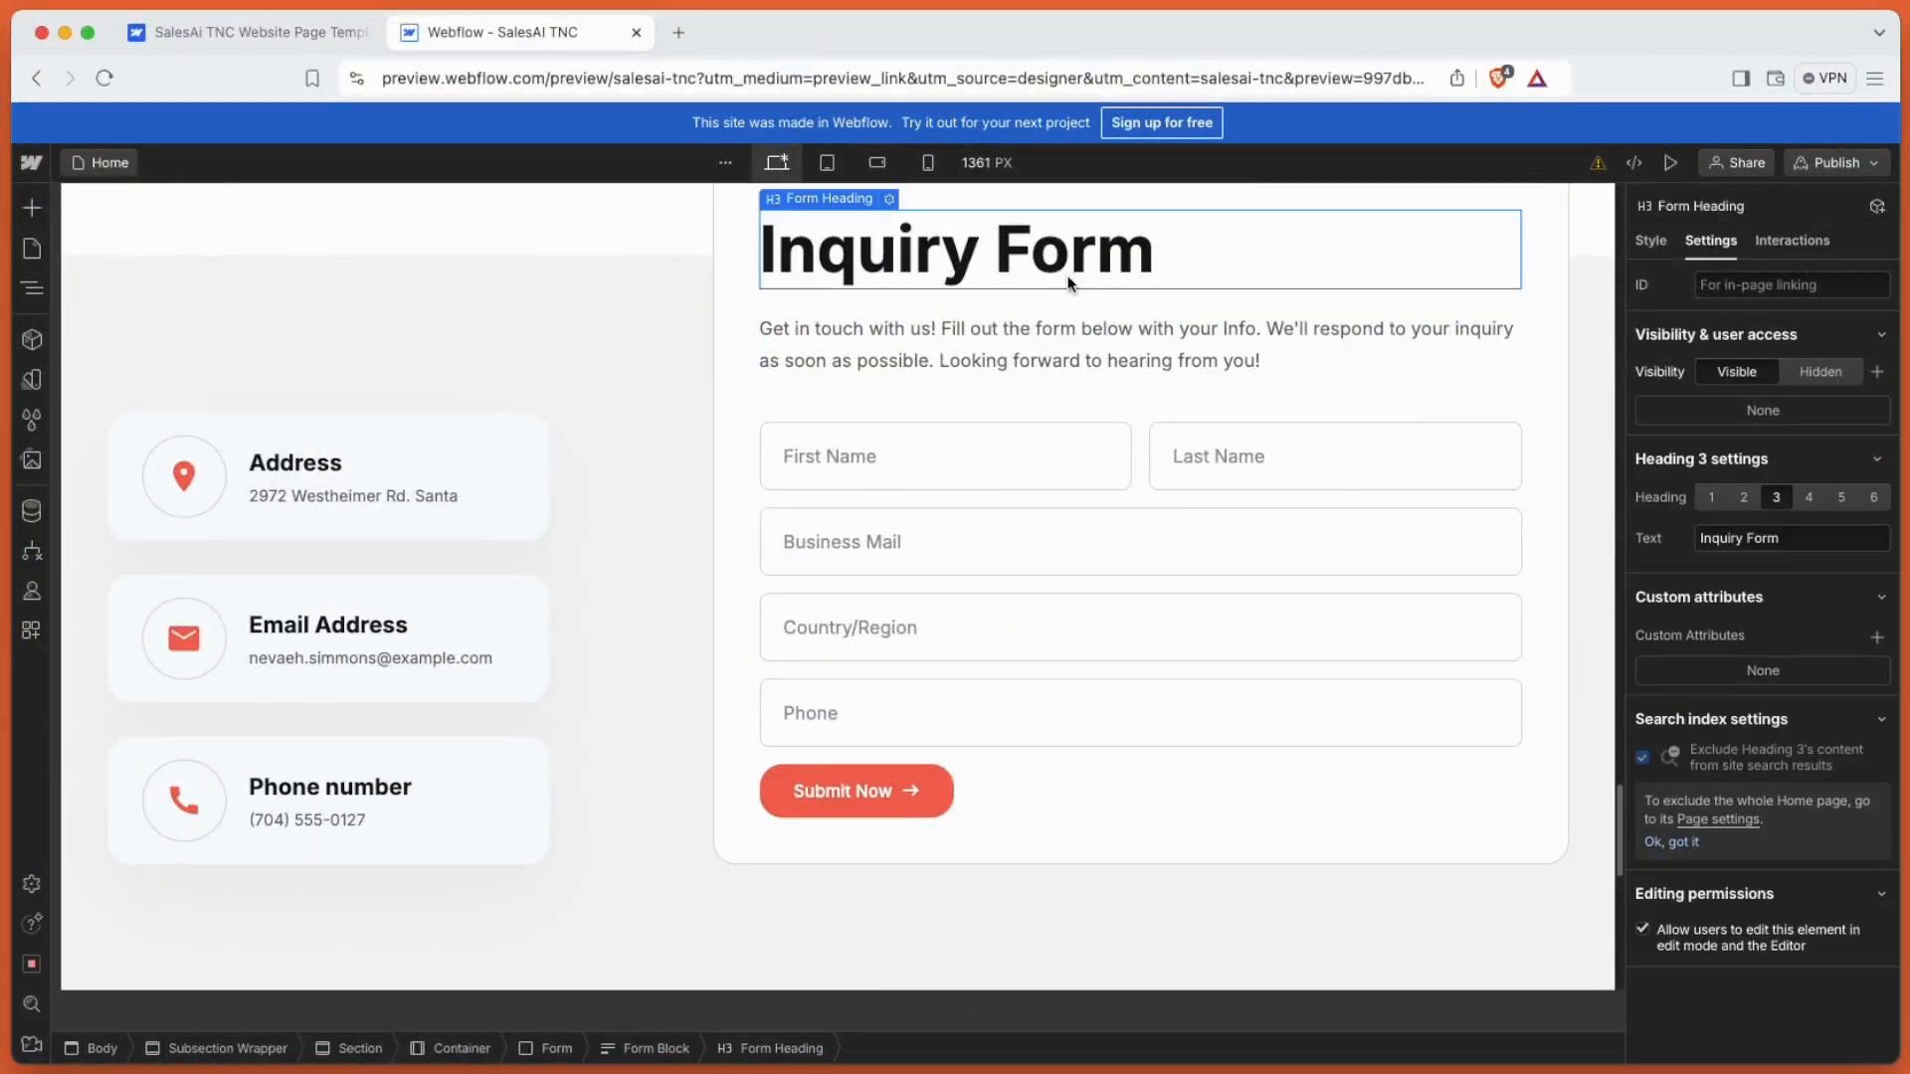
Switch the Inquiry Form's First Name text field type to Email, and finally to Phone.
{"action": "left_click", "coordinate": [976, 453]}
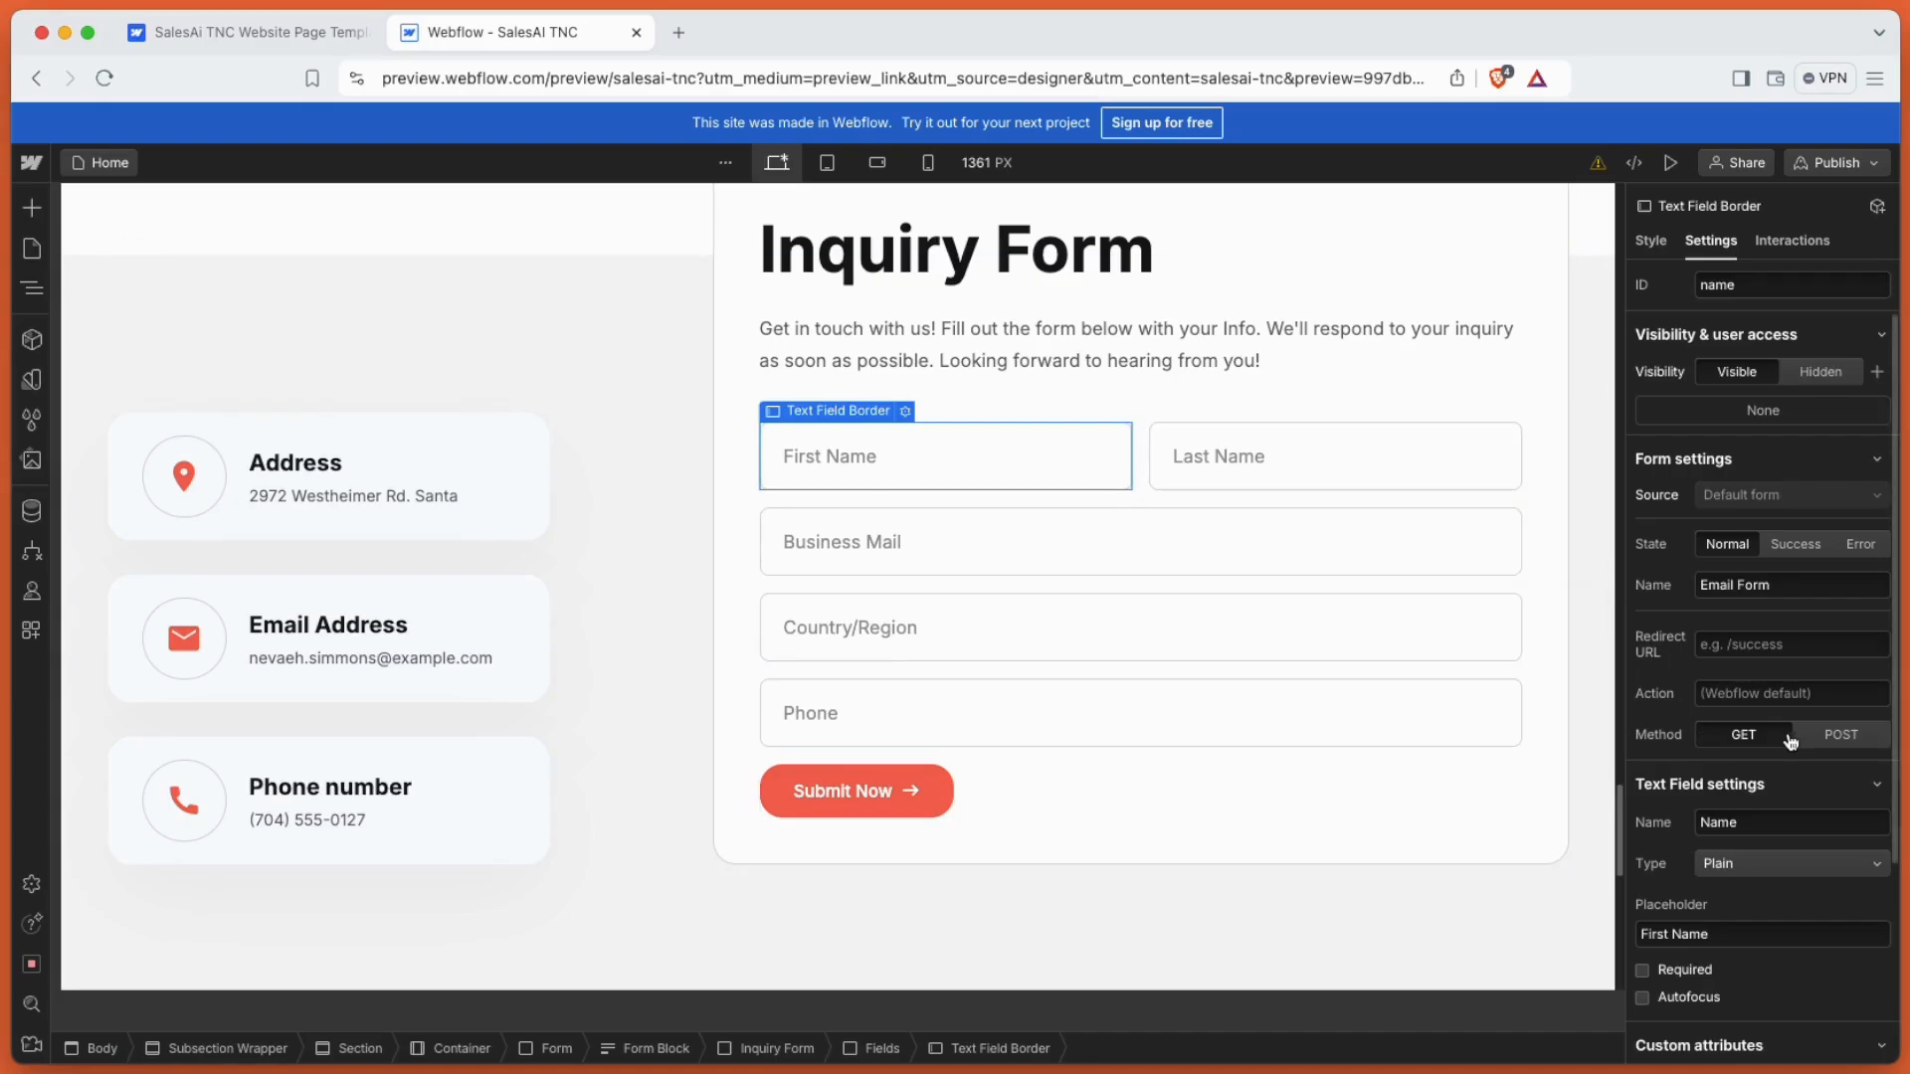
{"action": "scroll", "coordinate": [1776, 868], "scroll_direction": "down", "scroll_amount": 1}
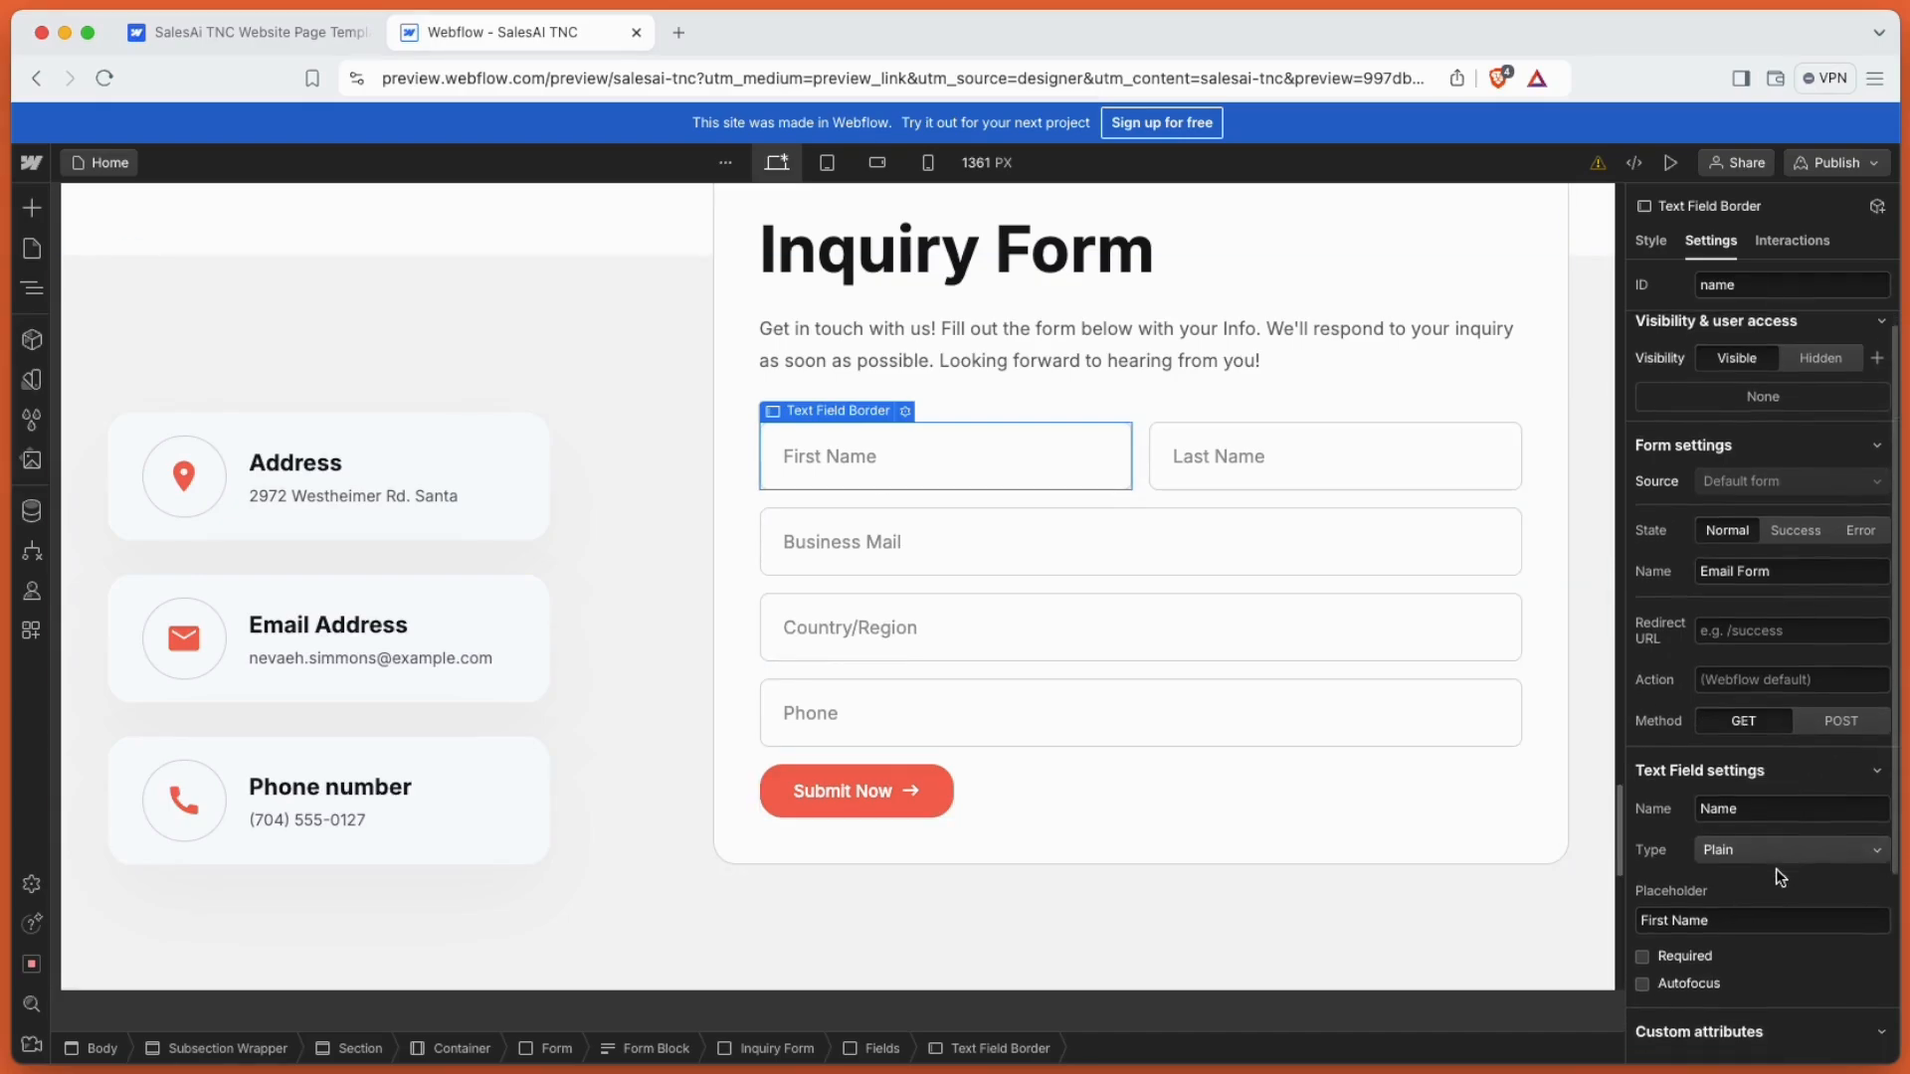
{"action": "left_click", "coordinate": [1797, 850]}
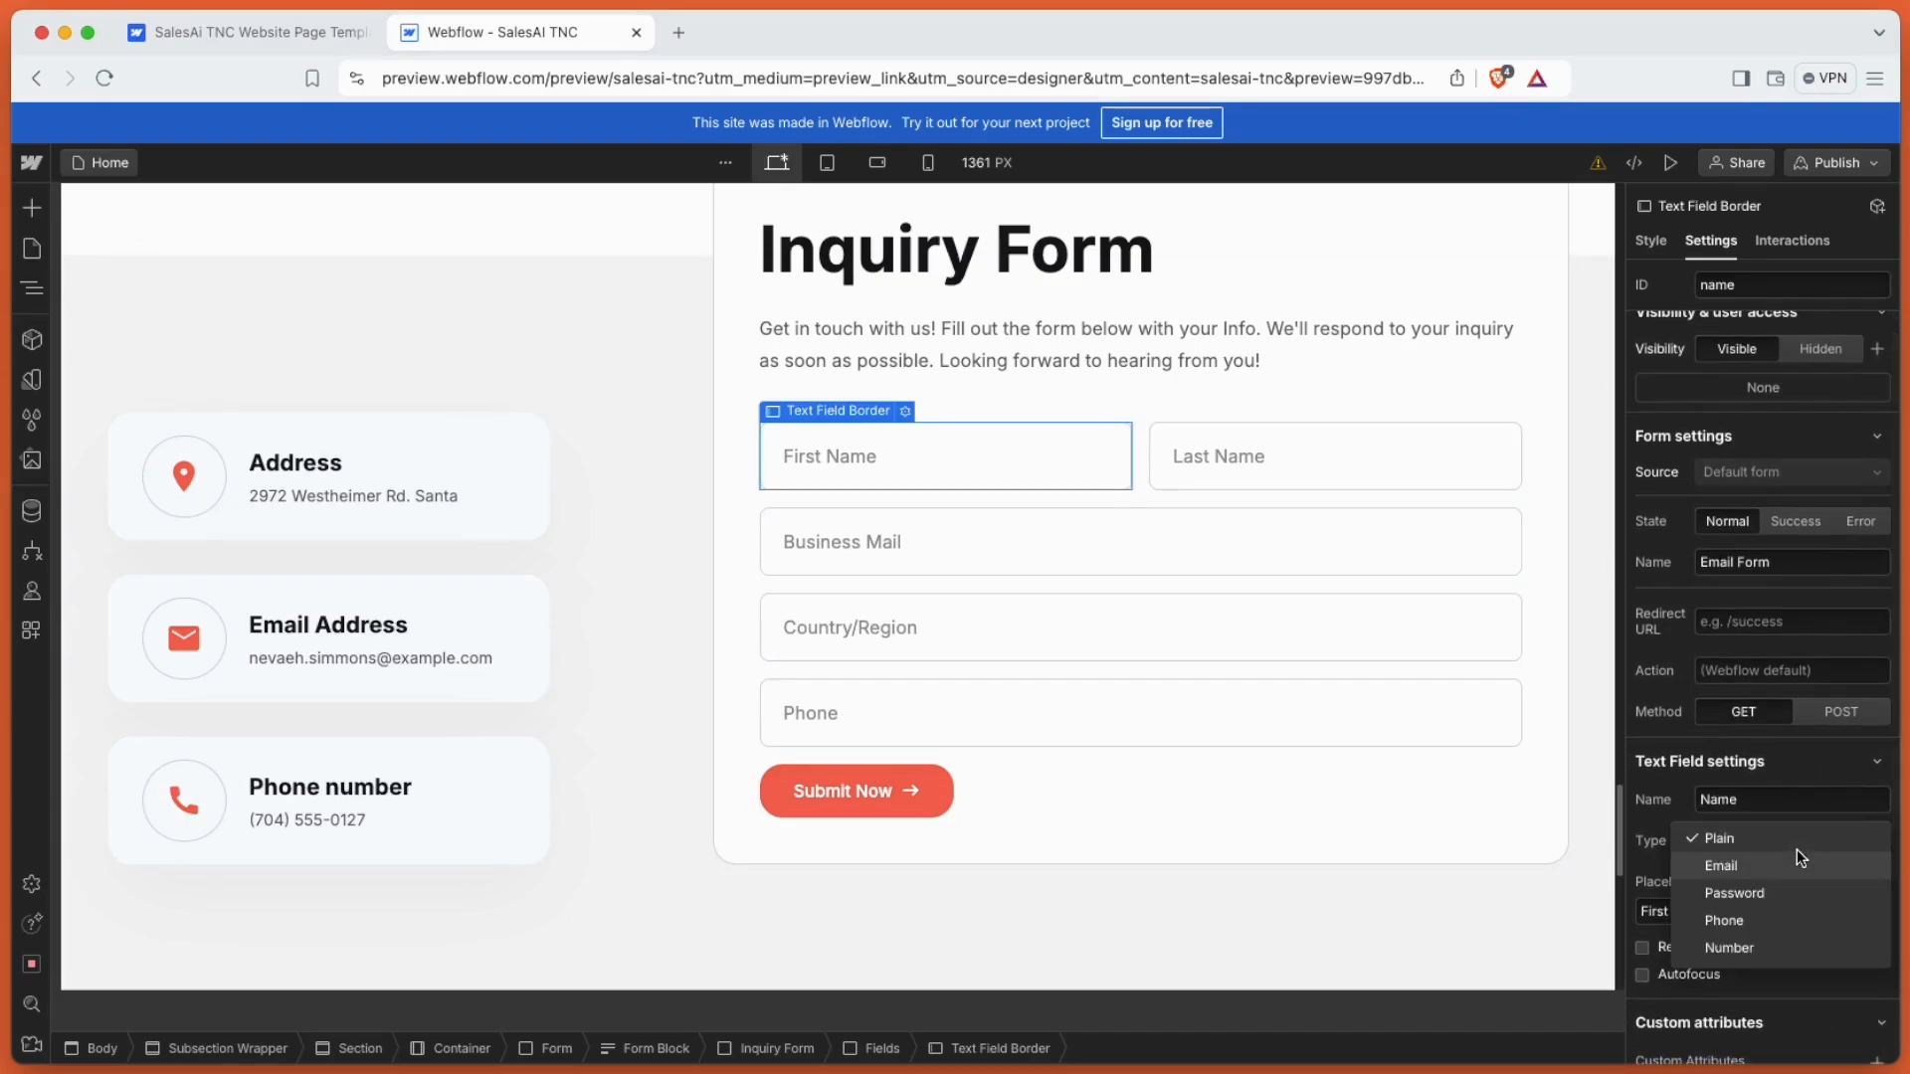
{"action": "left_click", "coordinate": [1781, 864]}
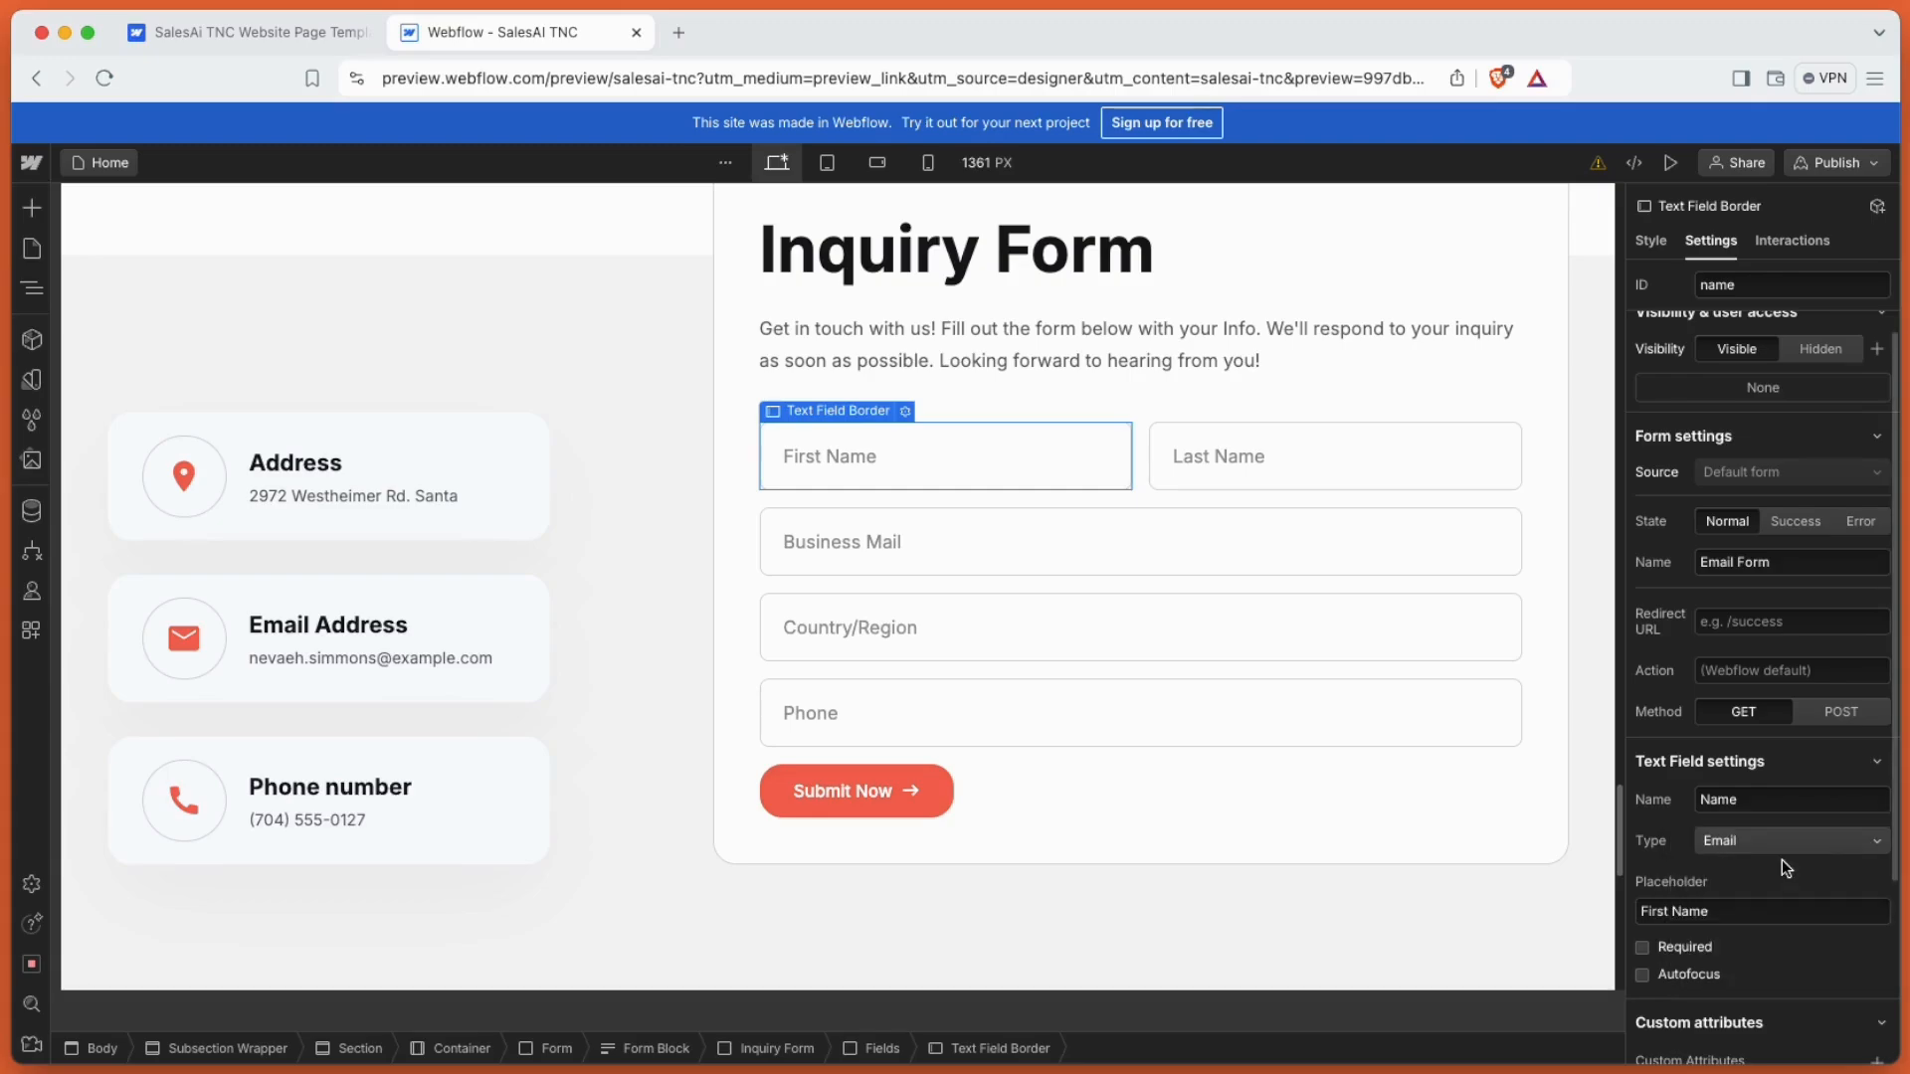
{"action": "left_click", "coordinate": [1769, 846]}
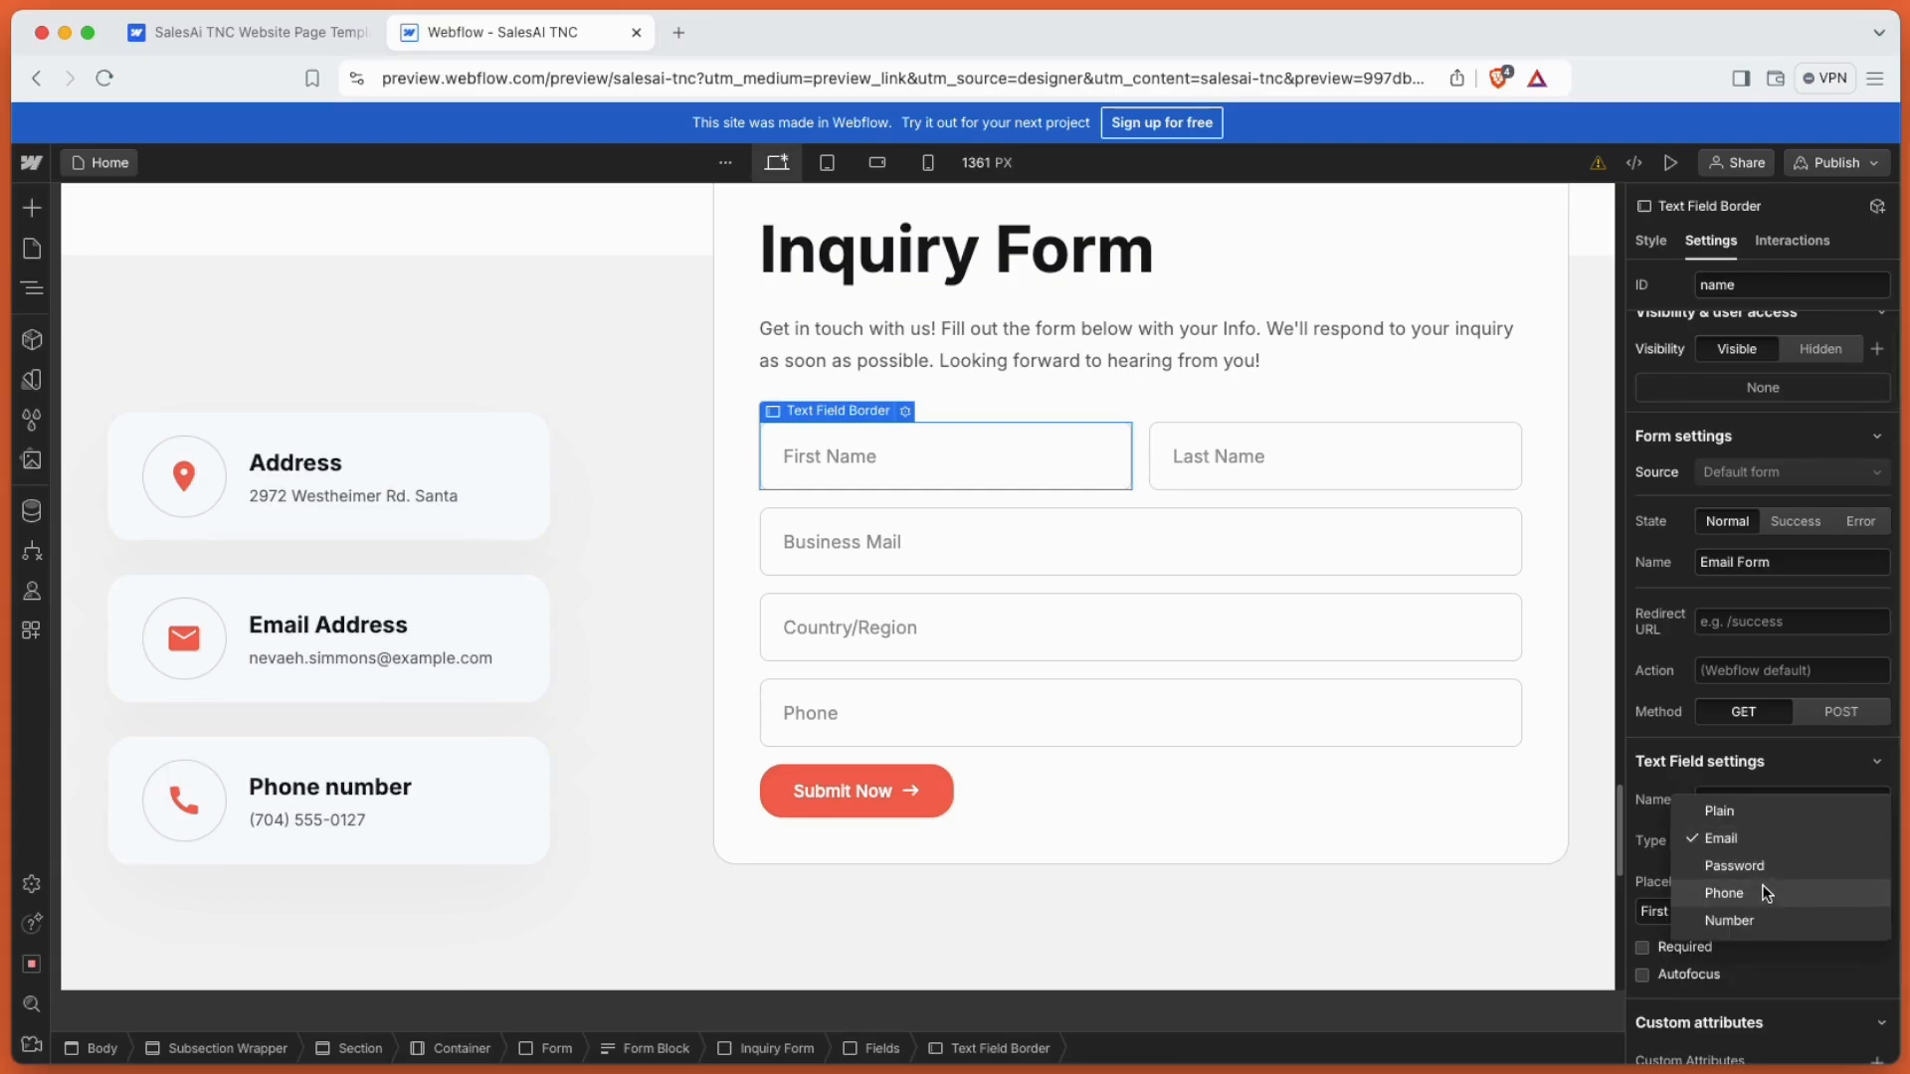
{"action": "left_click", "coordinate": [1764, 891]}
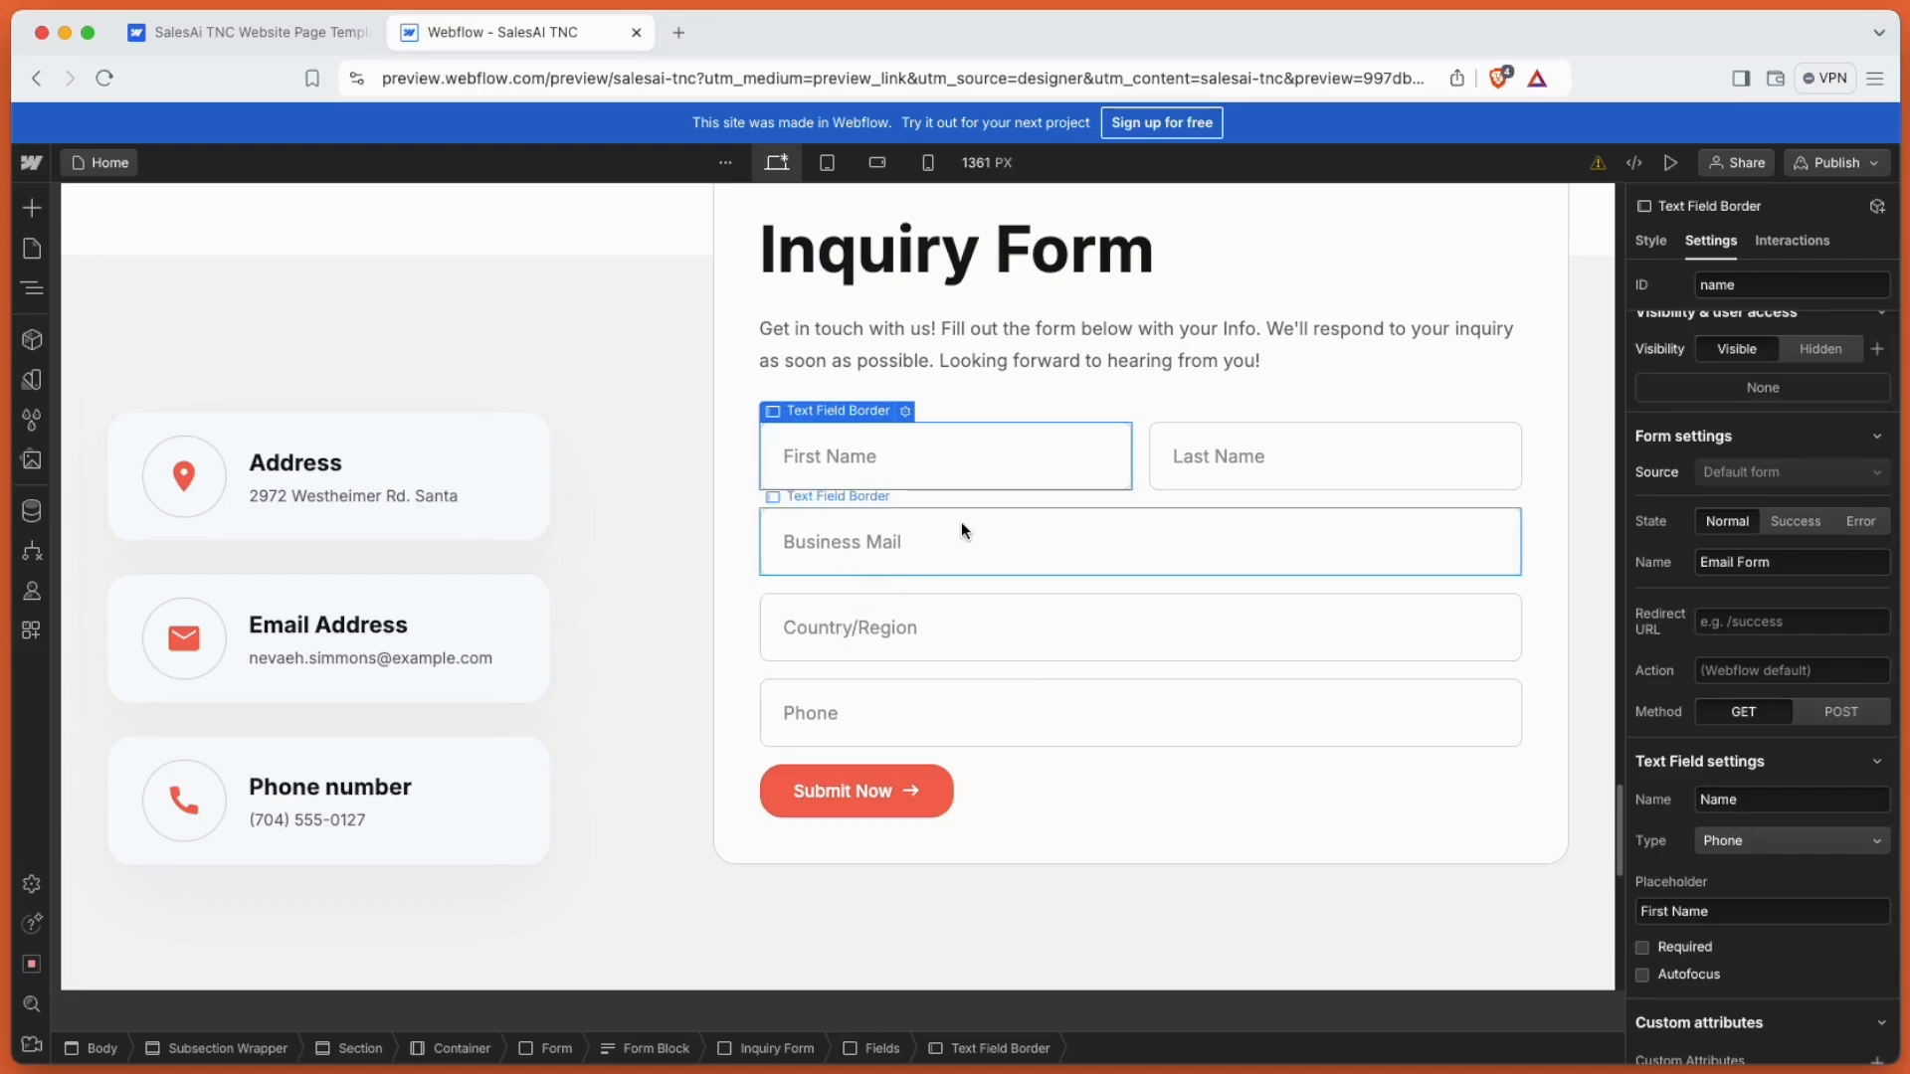
Inspect the settings of the Inquiry Form's Business Mail field.
{"action": "left_click", "coordinate": [851, 535]}
{"action": "scroll", "coordinate": [815, 565], "scroll_direction": "down", "scroll_amount": 2}
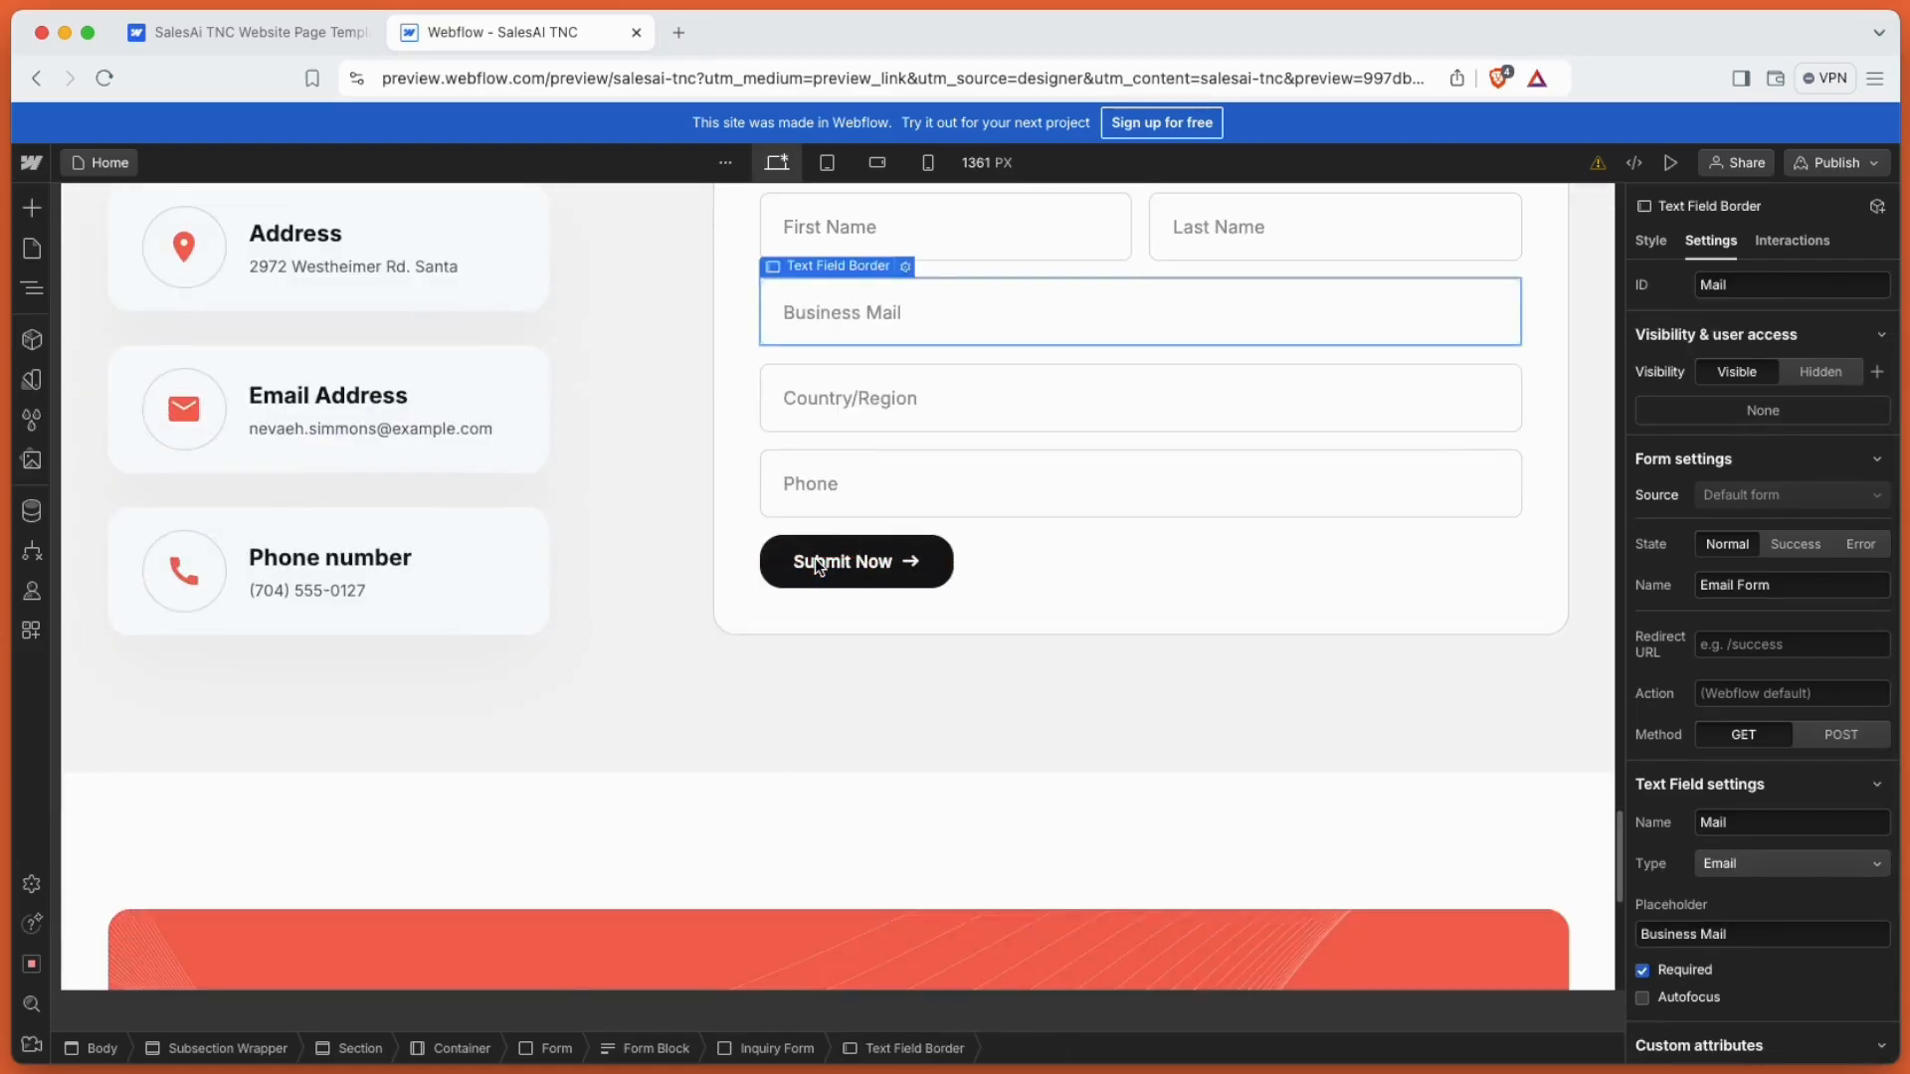
Open the footer component for editing and select the whole text of the paragraph under its logo.
{"action": "scroll", "coordinate": [731, 652], "scroll_direction": "down", "scroll_amount": 2}
{"action": "scroll", "coordinate": [713, 666], "scroll_direction": "down", "scroll_amount": 2}
{"action": "left_click", "coordinate": [605, 611]}
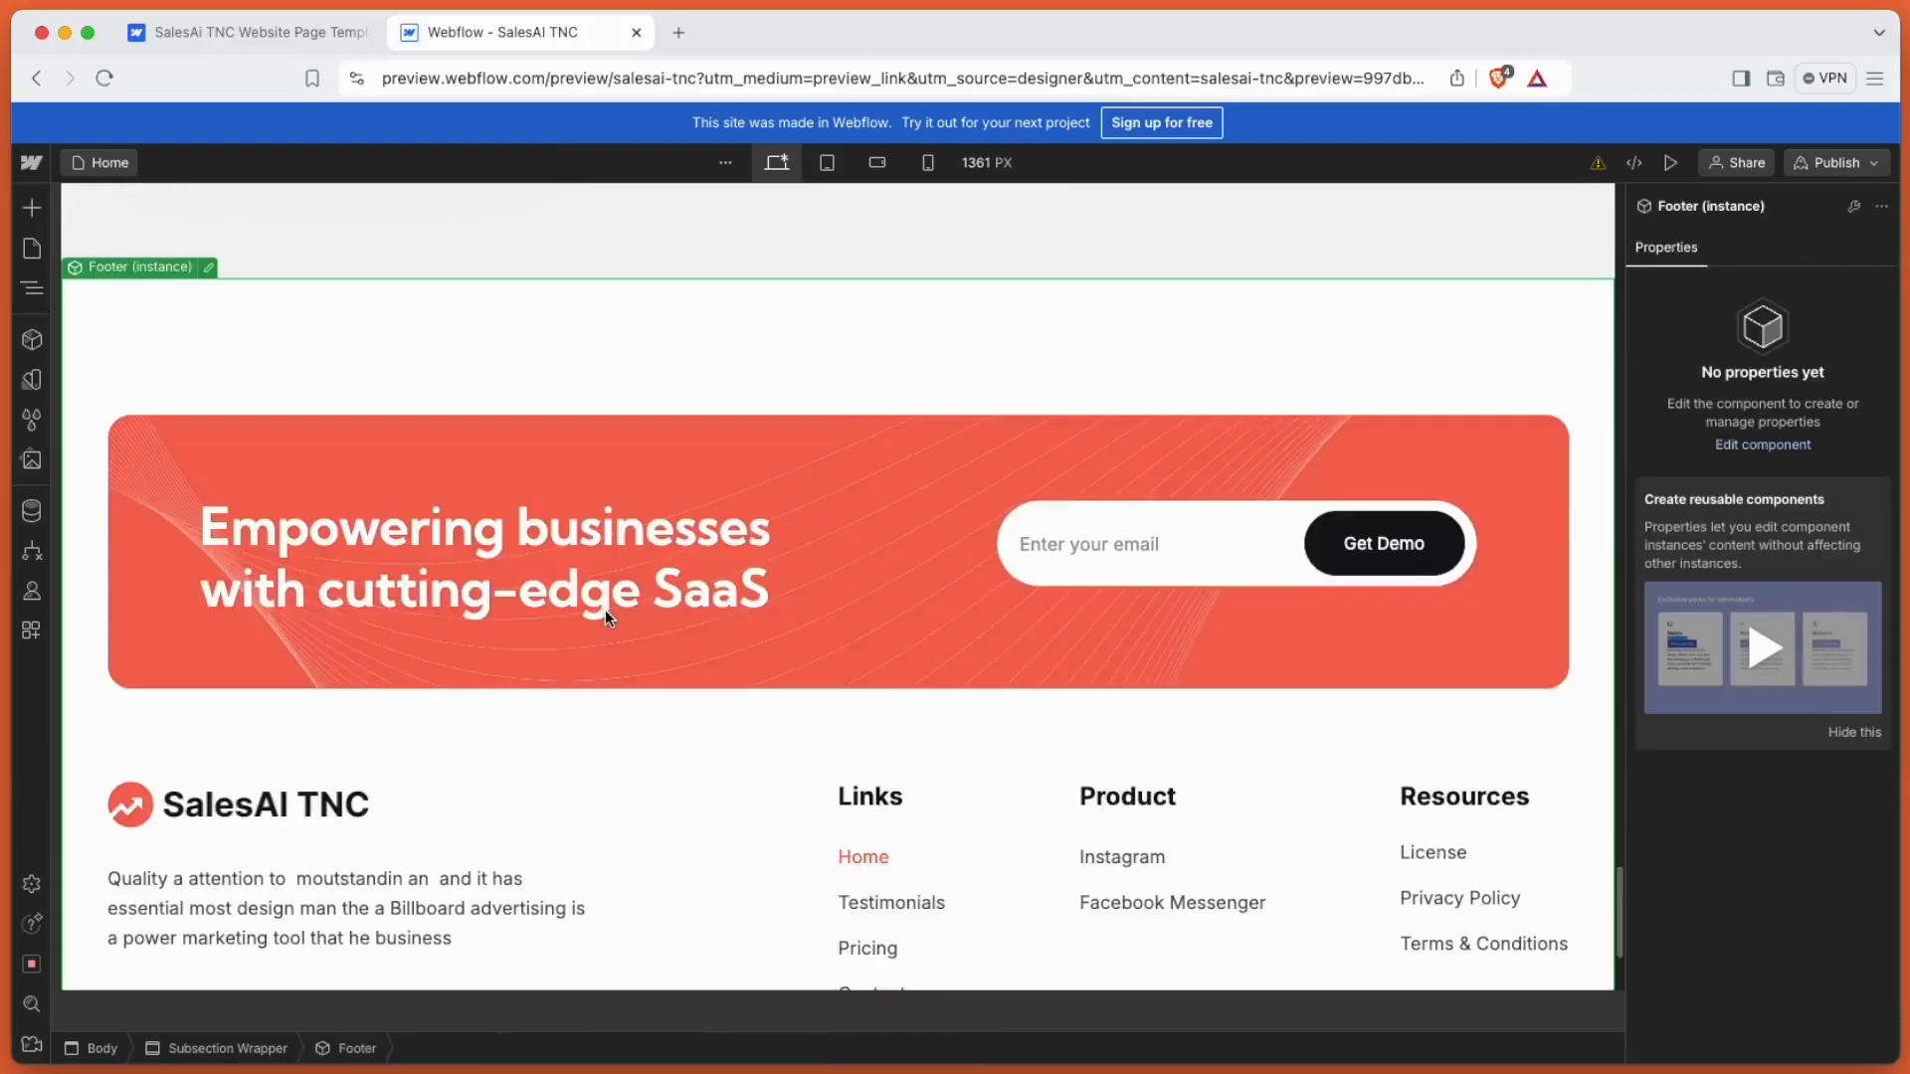
{"action": "scroll", "coordinate": [605, 610], "scroll_direction": "down", "scroll_amount": 3}
{"action": "double_click", "coordinate": [609, 621]}
{"action": "left_click", "coordinate": [252, 659]}
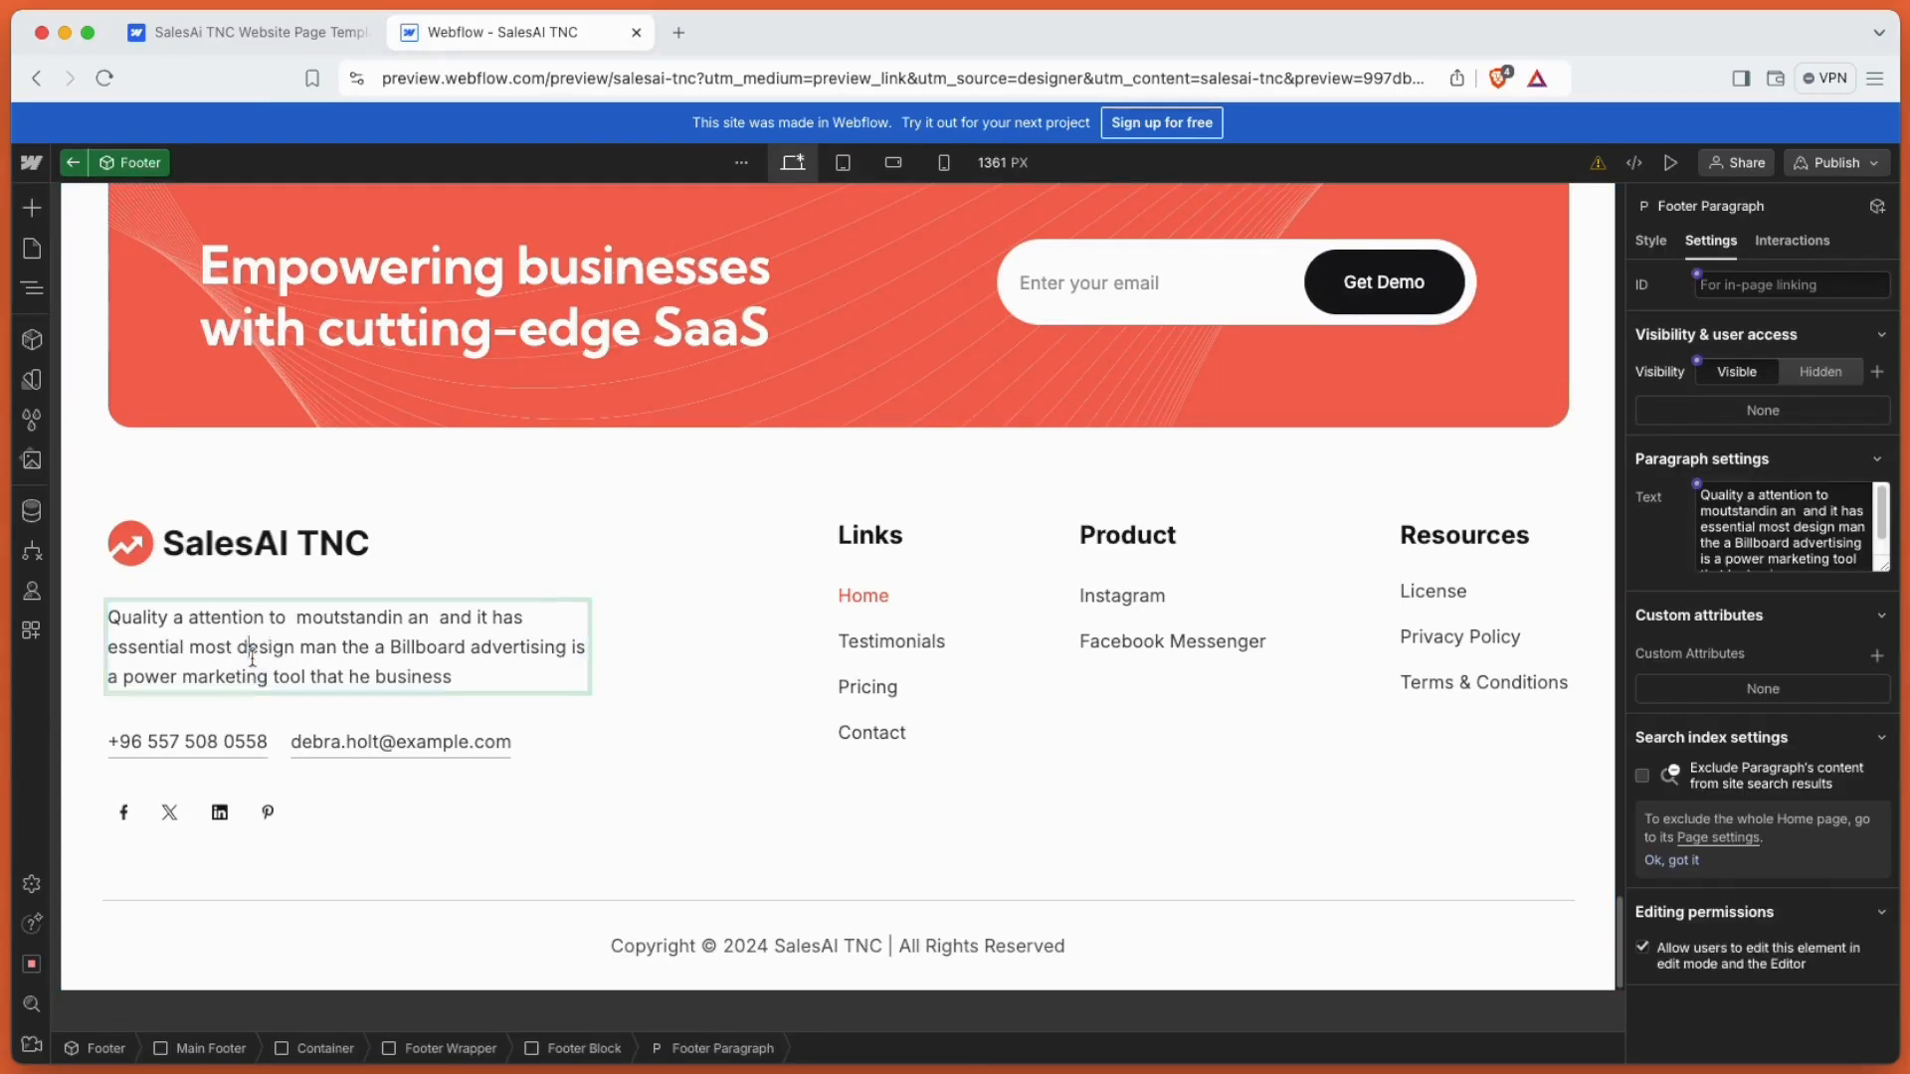
{"action": "double_click", "coordinate": [252, 658]}
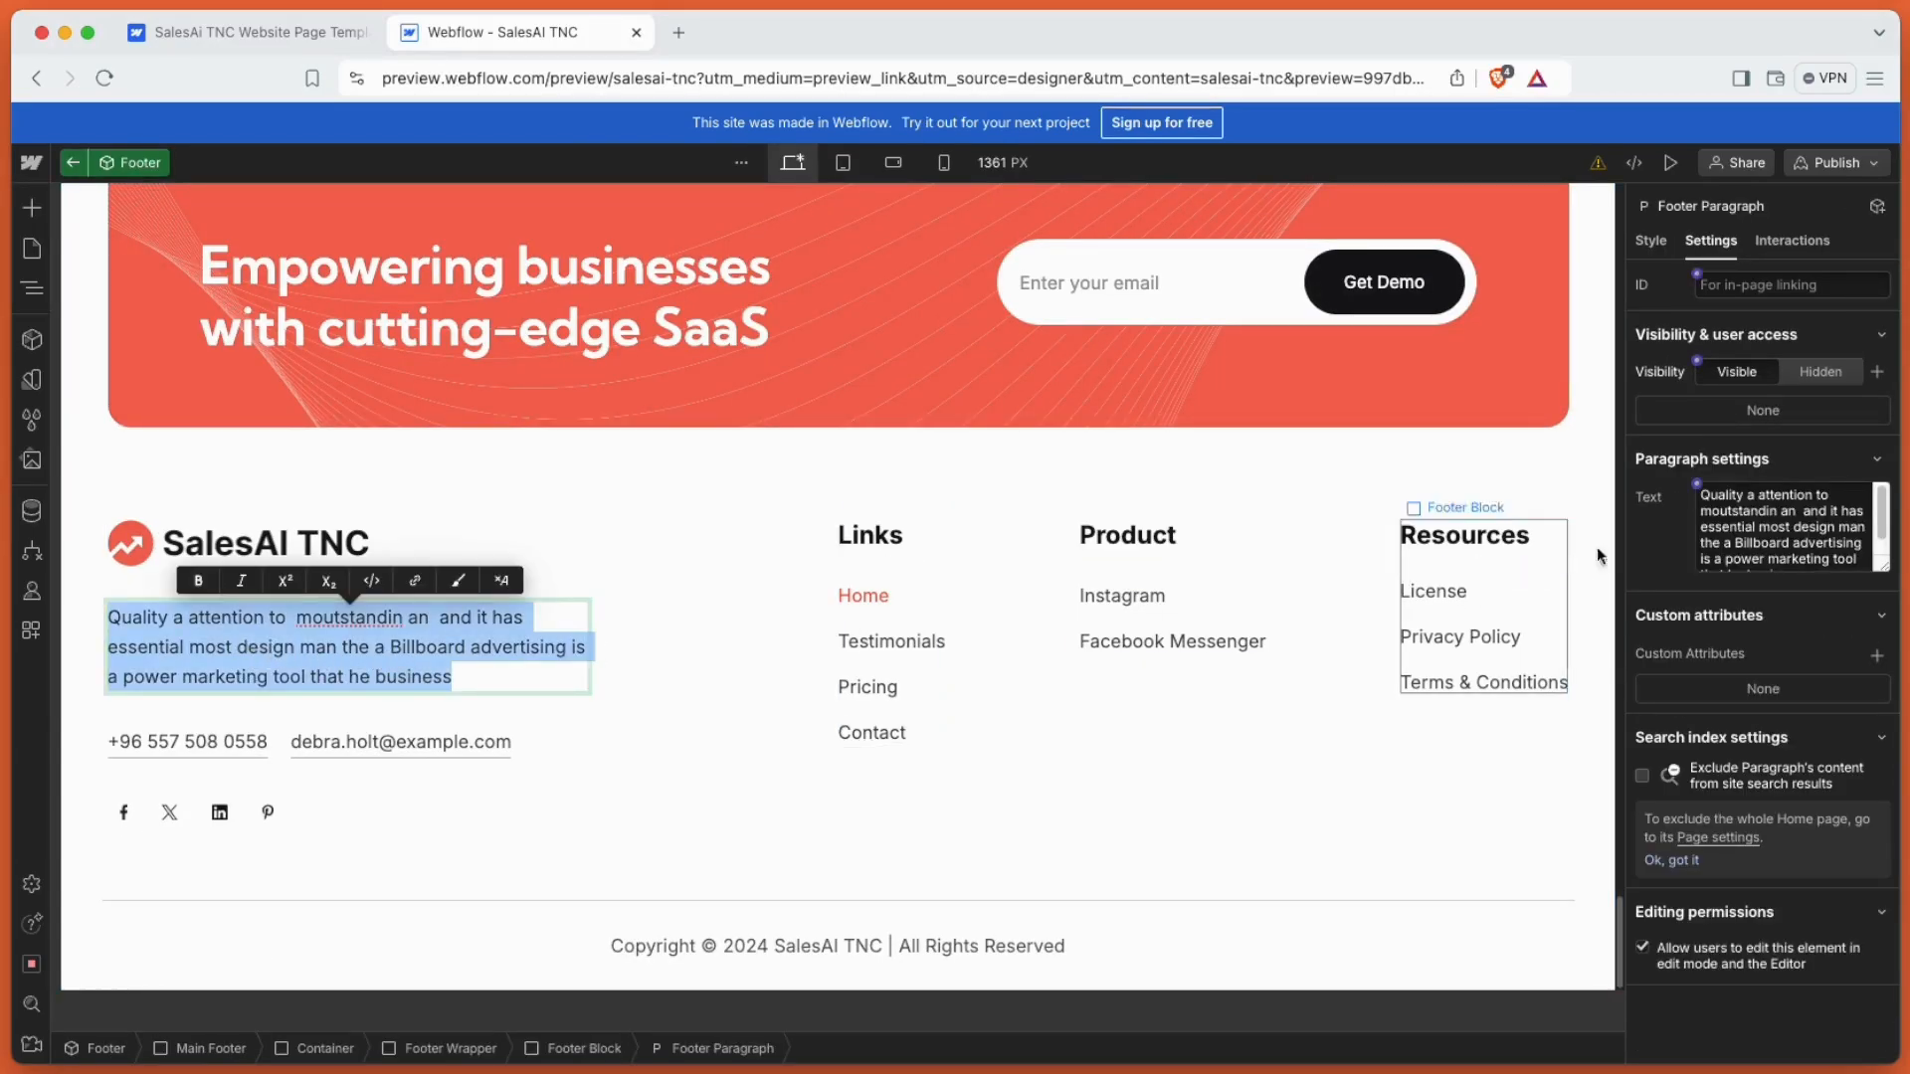
Inspect the image settings of the footer's logo and of its Pinterest and LinkedIn icons.
{"action": "left_click", "coordinate": [307, 546]}
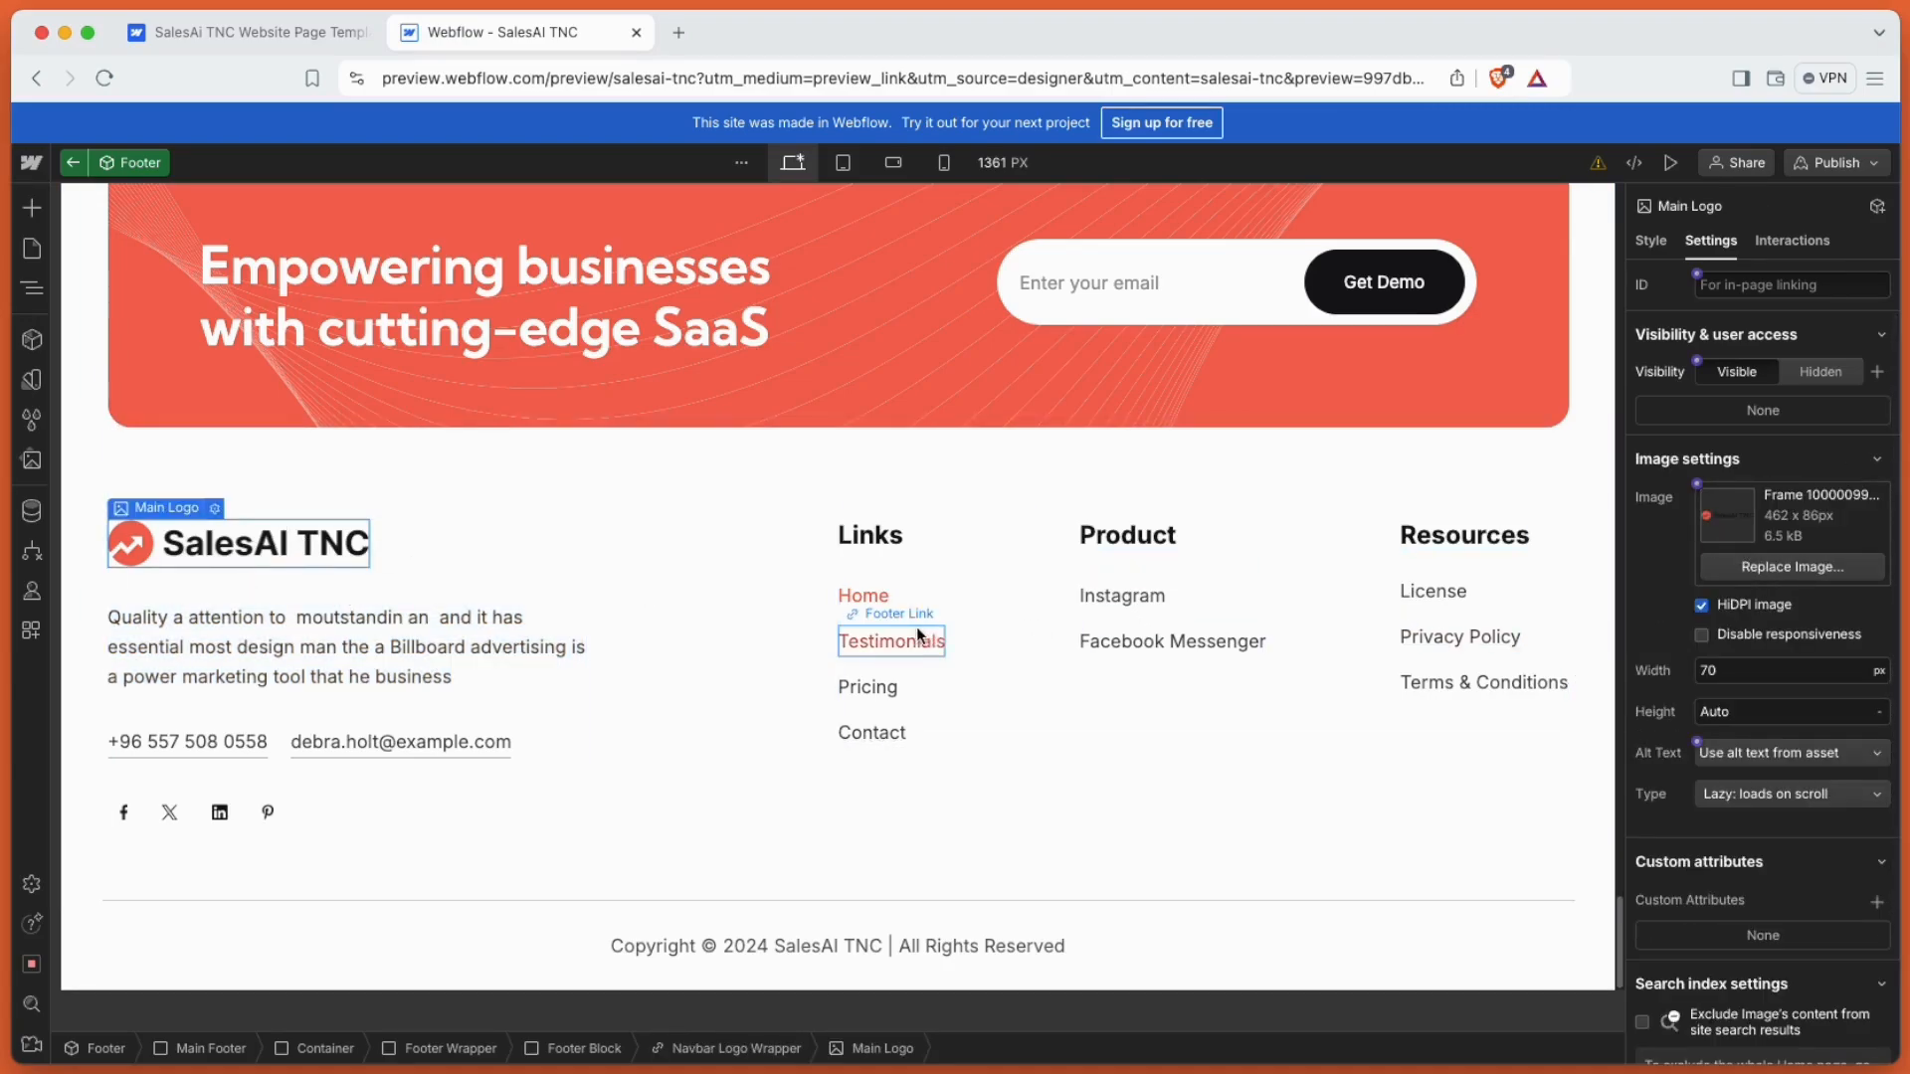
{"action": "left_click", "coordinate": [267, 816]}
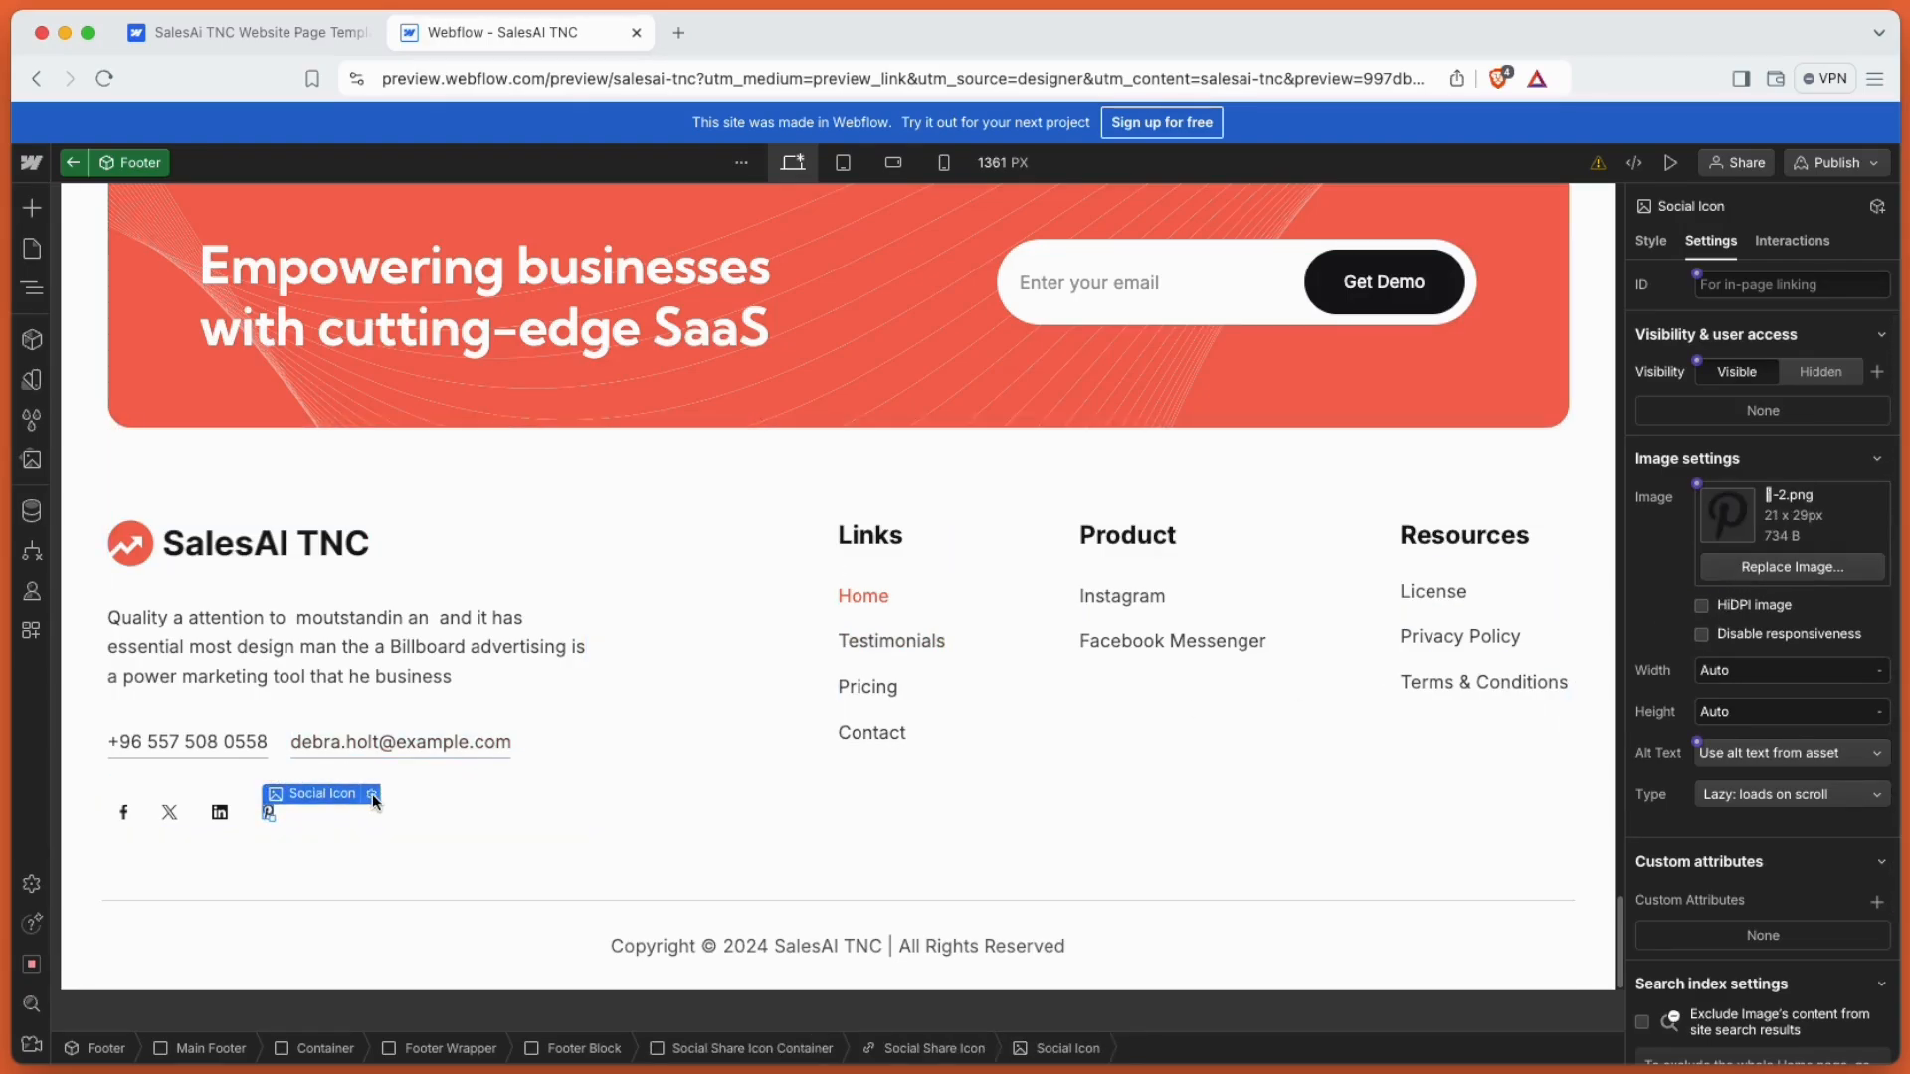
{"action": "left_click", "coordinate": [221, 813]}
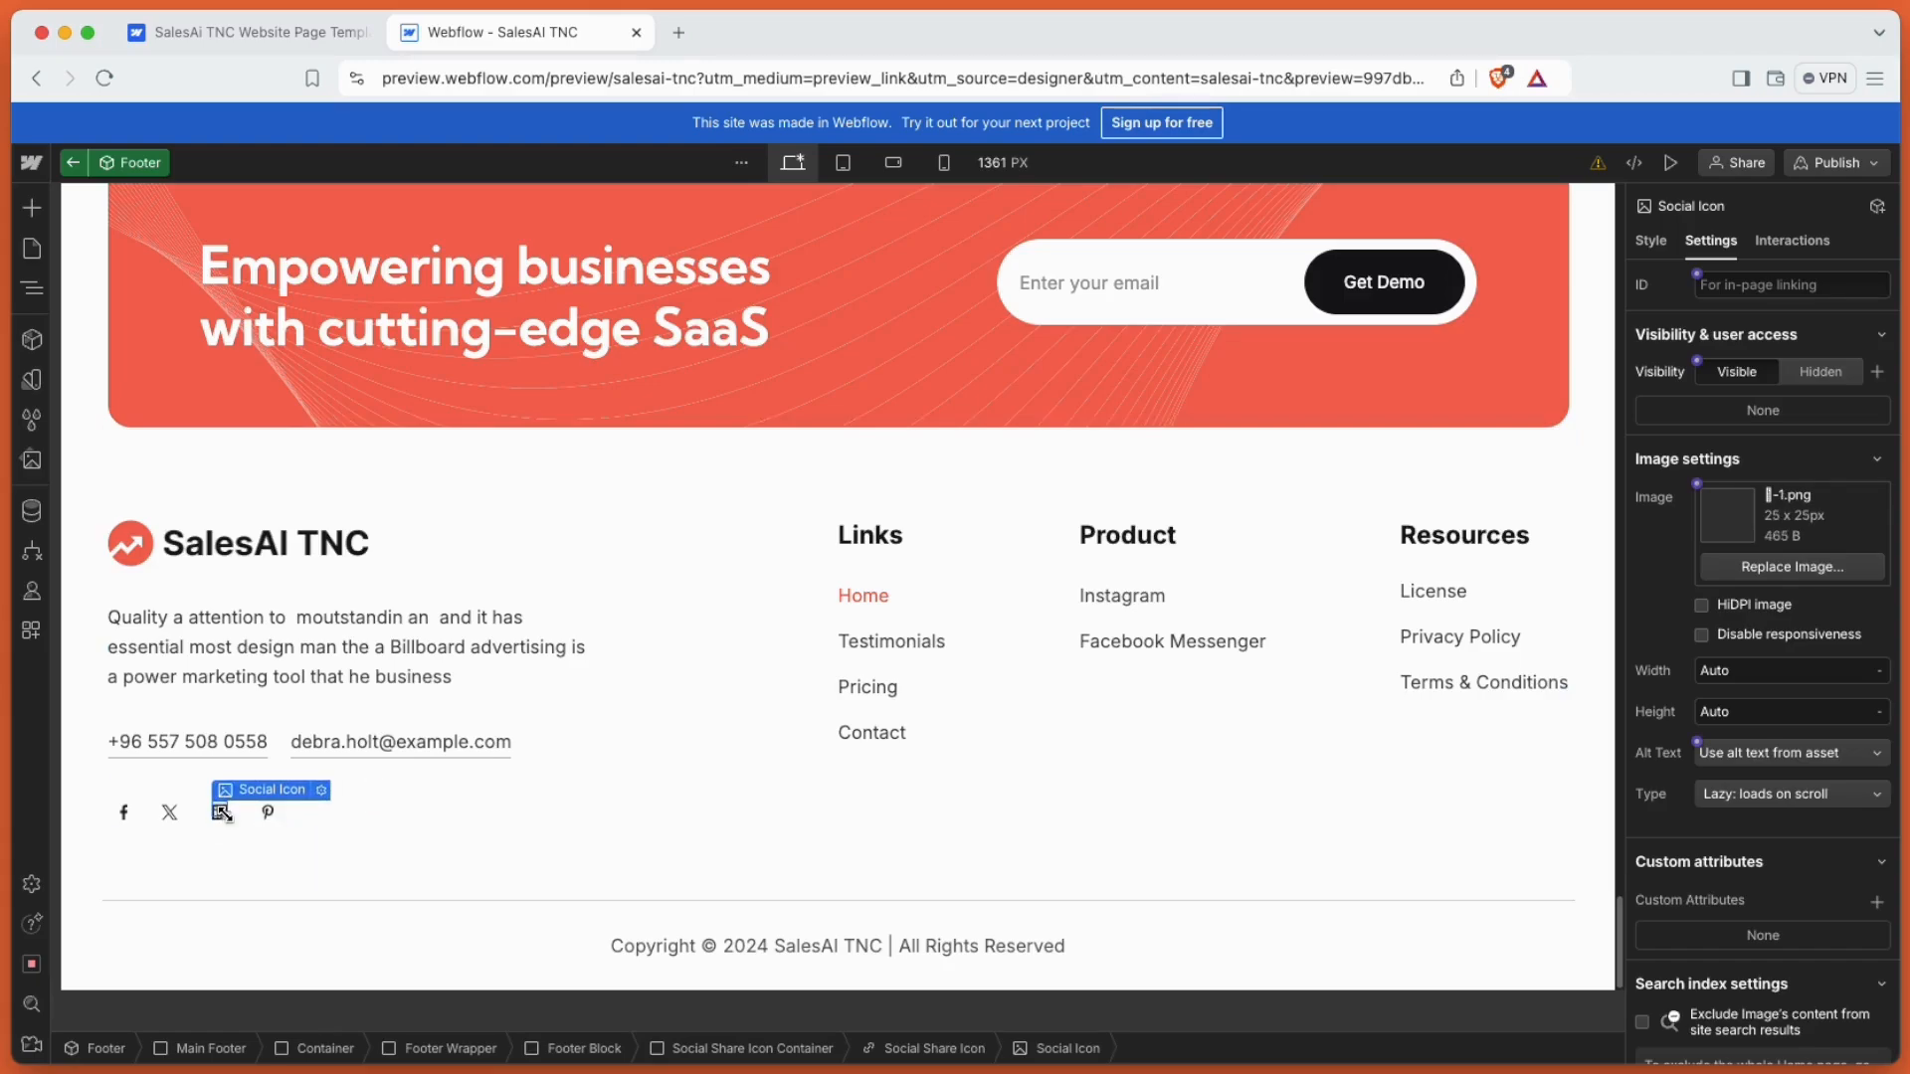